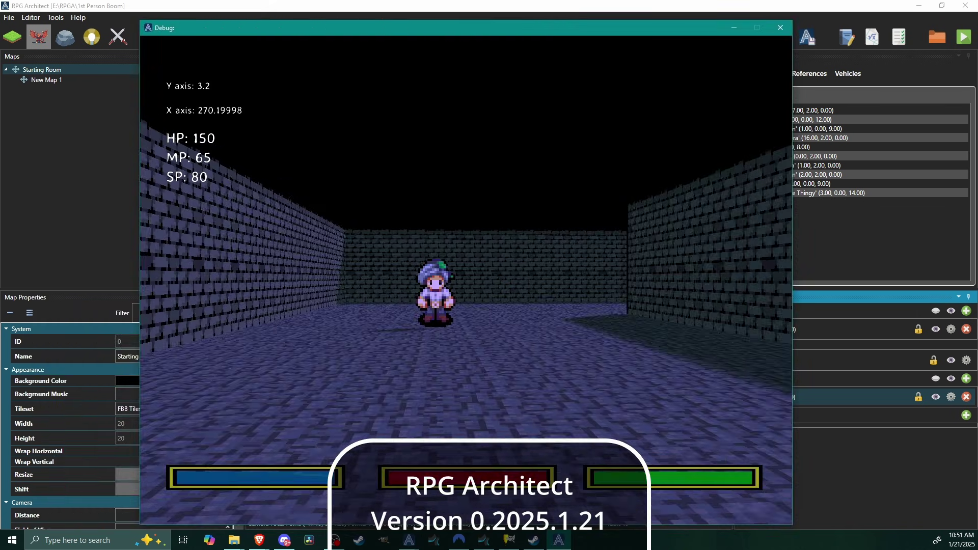
# Step: Walk up to the NPC in the running test game and move around it to check its exclamation-mark indicator
pyautogui.press('space')
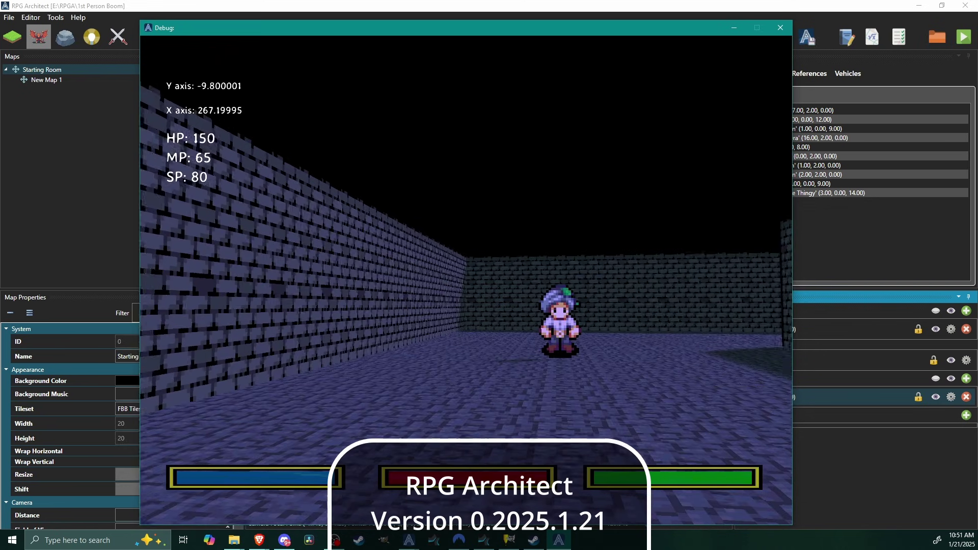
pyautogui.press('w')
pyautogui.press('space')
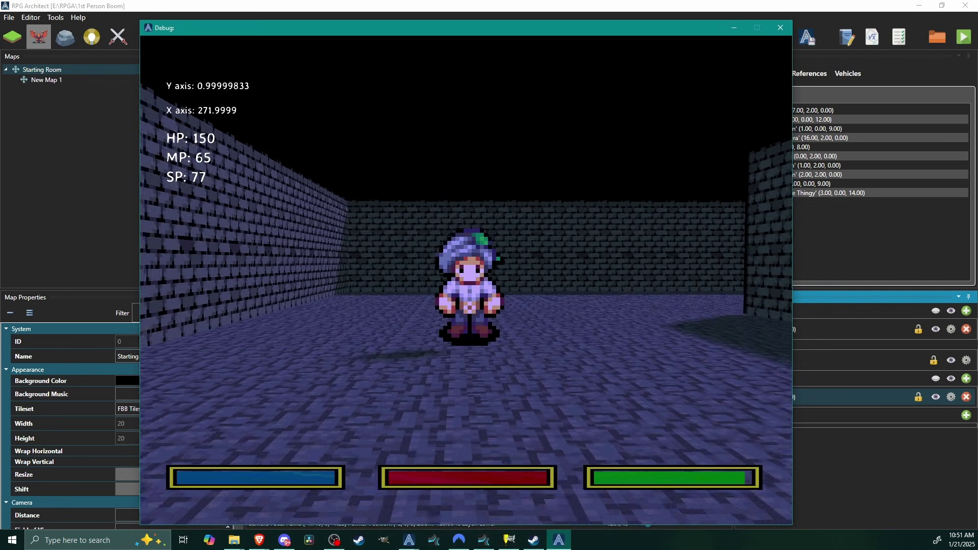
pyautogui.press('w')
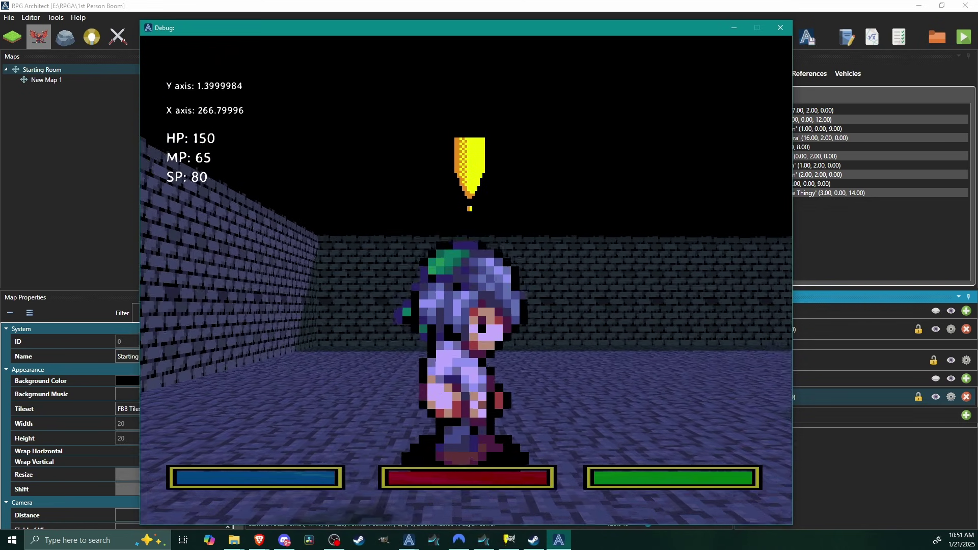
pyautogui.press('d')
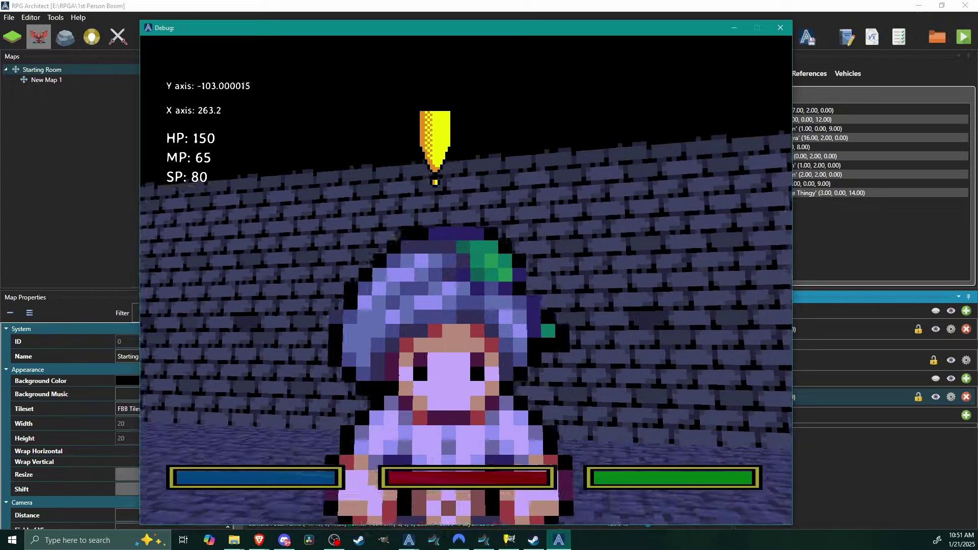
pyautogui.press('a')
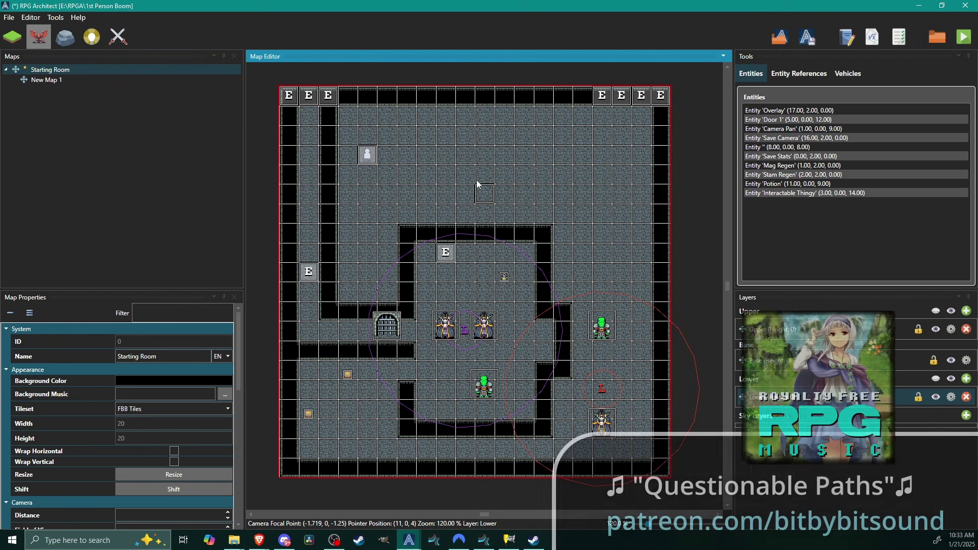
# Step: Open the project database maximized, show the map Entity Definitions, and collapse the category list
pyautogui.click(61, 19)
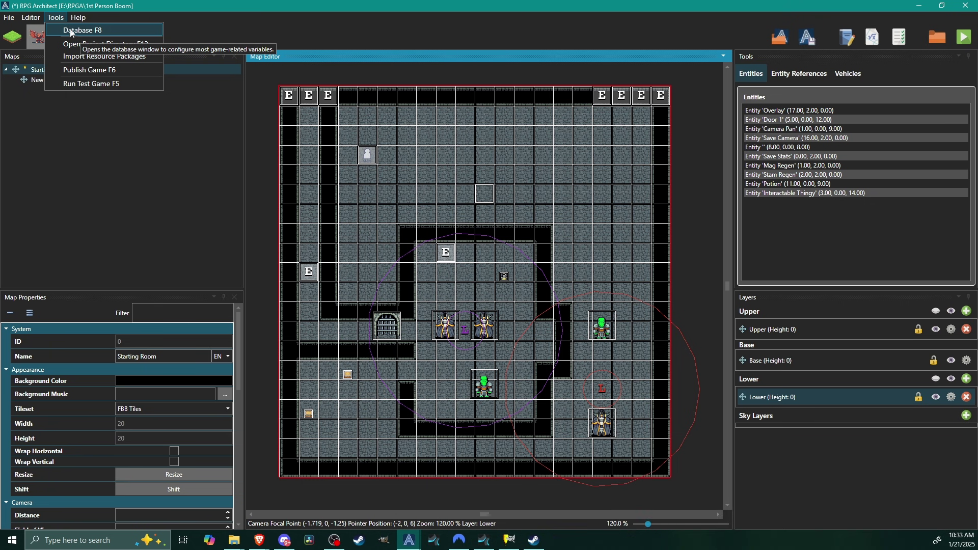
pyautogui.click(99, 31)
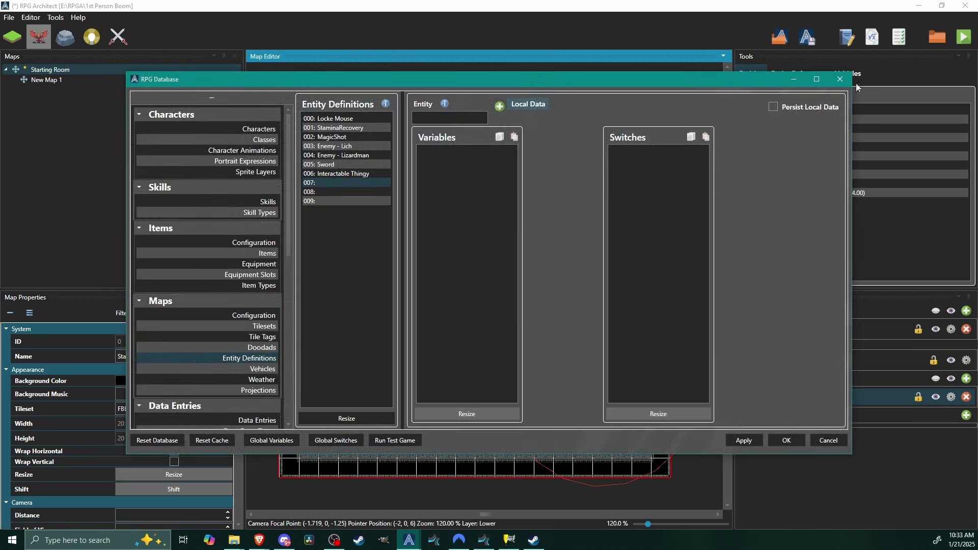
pyautogui.click(817, 79)
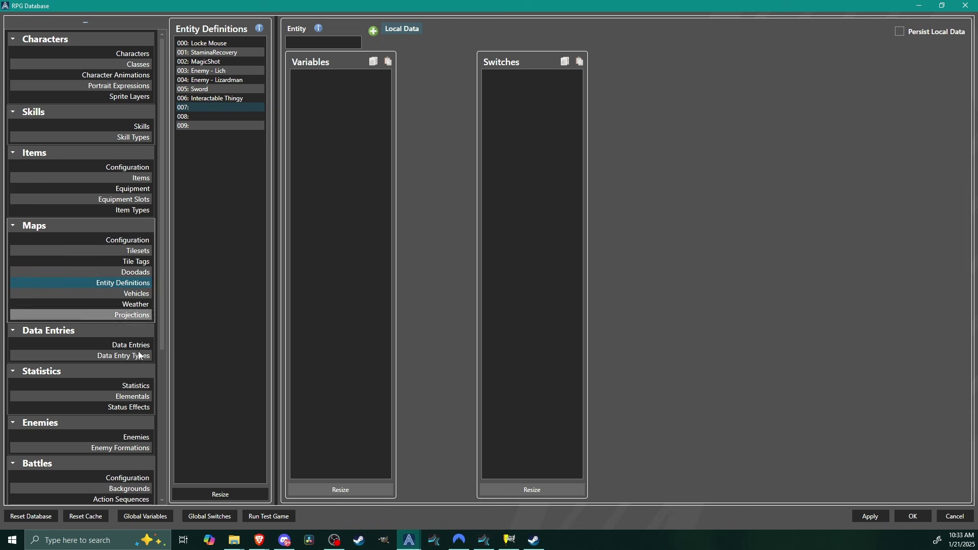
pyautogui.click(135, 304)
pyautogui.click(137, 273)
pyautogui.click(127, 240)
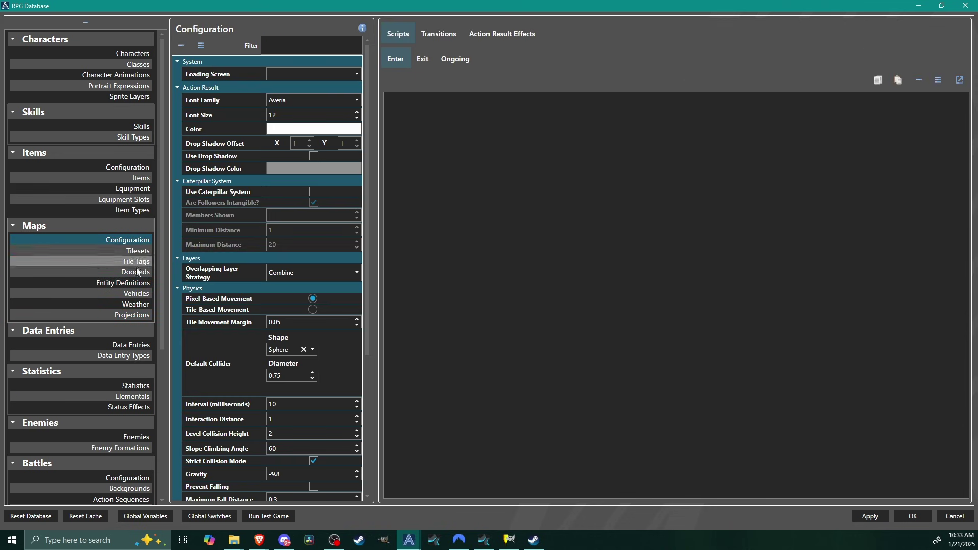
pyautogui.click(135, 272)
pyautogui.click(124, 283)
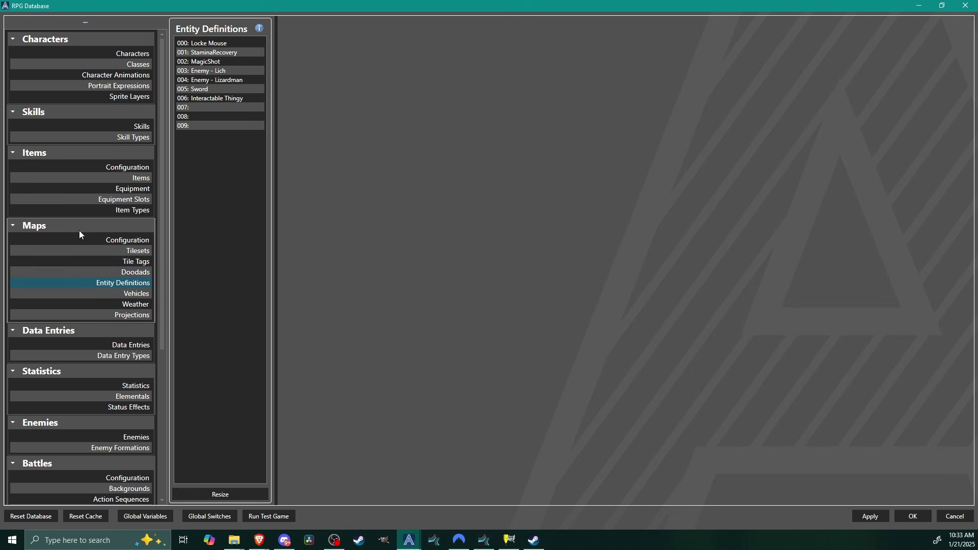
pyautogui.click(87, 22)
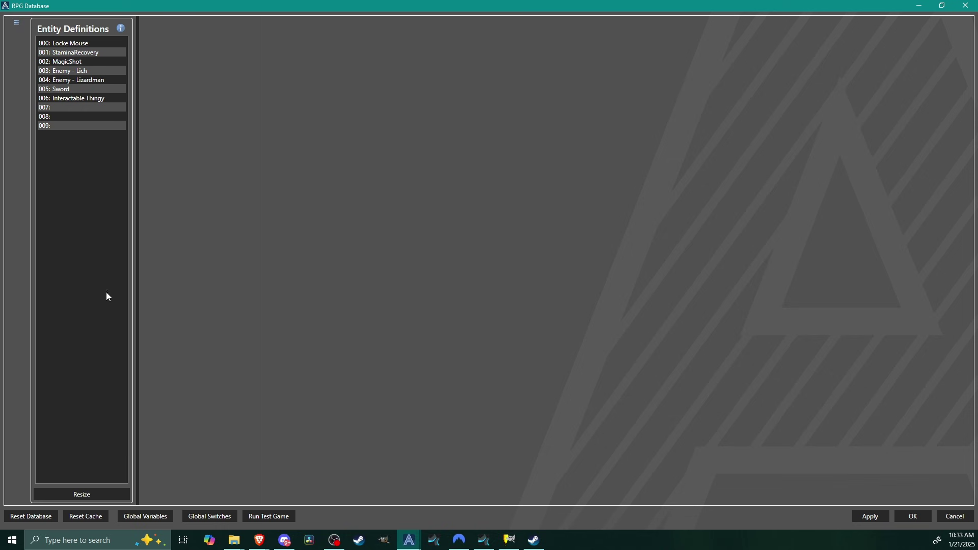
# Step: Name the empty entity definition 007 "NPC Quest 64"
pyautogui.click(67, 106)
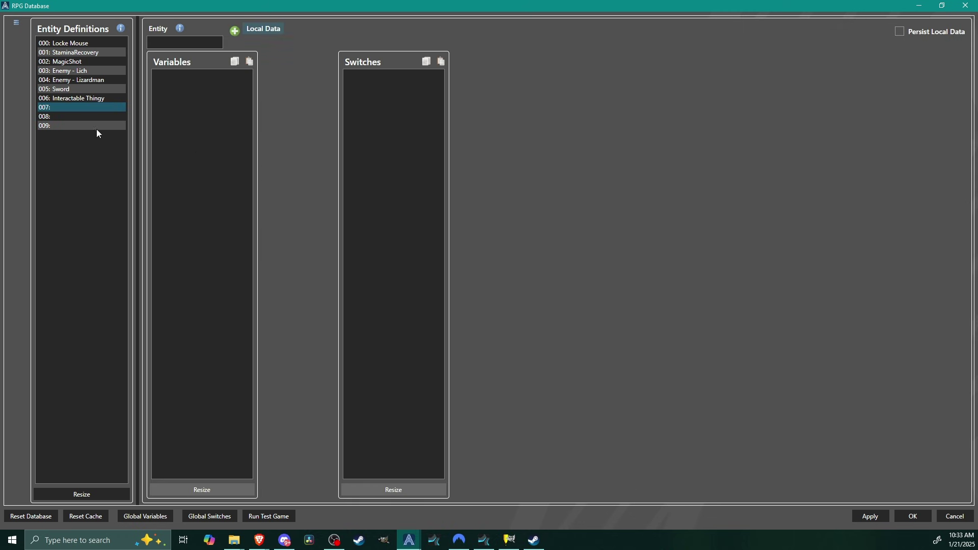
pyautogui.click(183, 44)
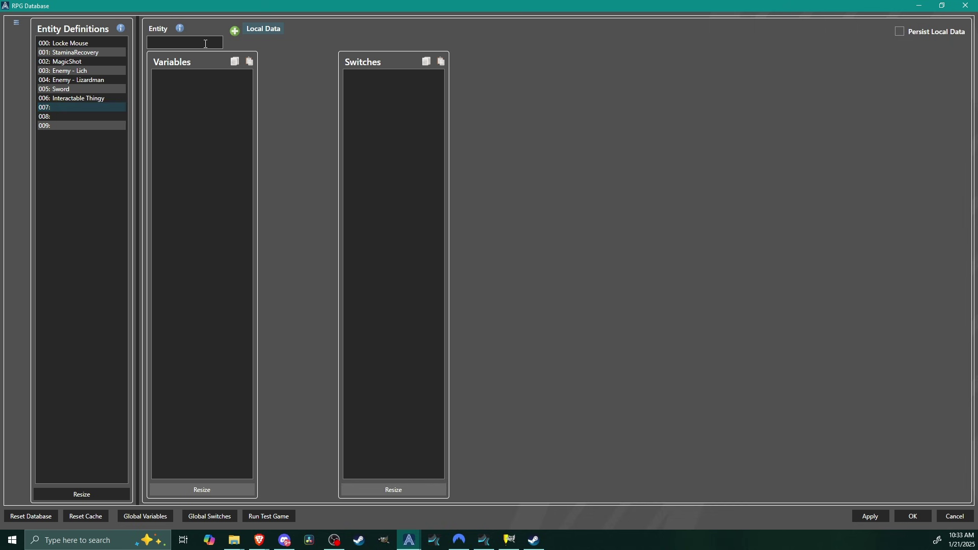
pyautogui.write('NPC Quest 64')
# Step: Add a script page to the NPC Quest 64 entity and name it Init
pyautogui.click(235, 34)
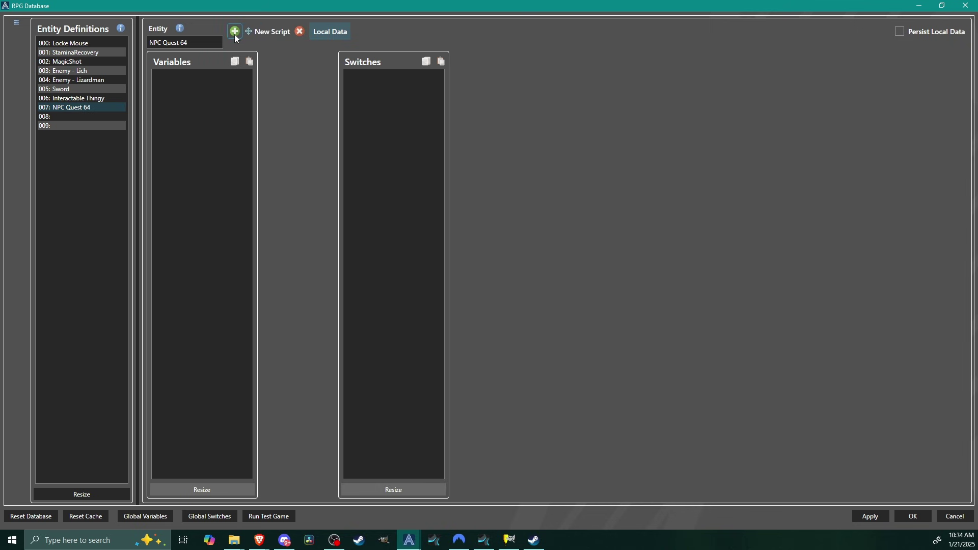
pyautogui.click(270, 36)
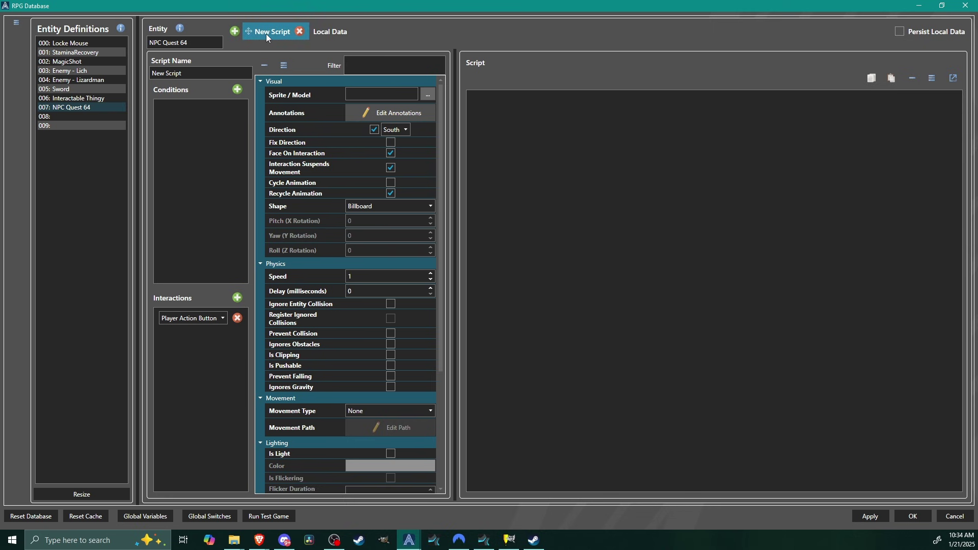
pyautogui.click(211, 74)
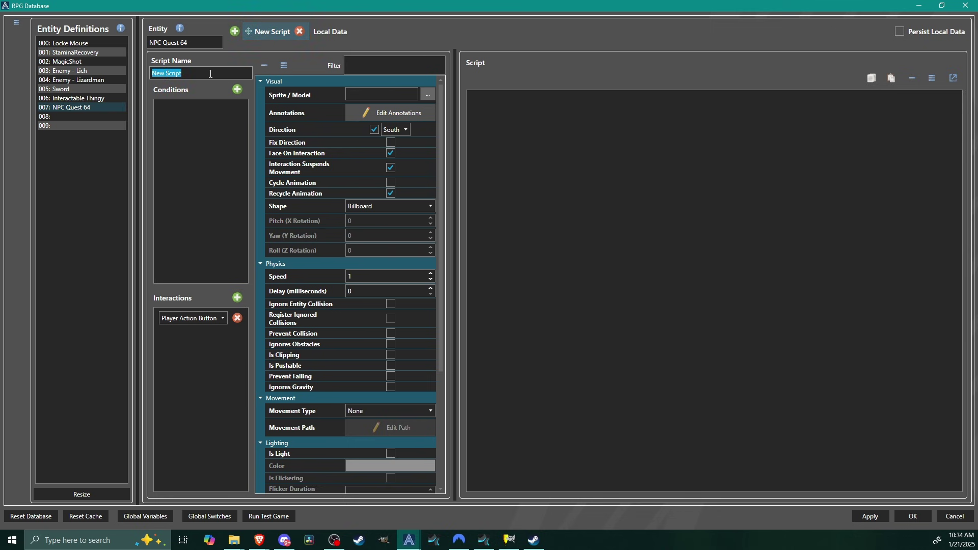
pyautogui.write('Init')
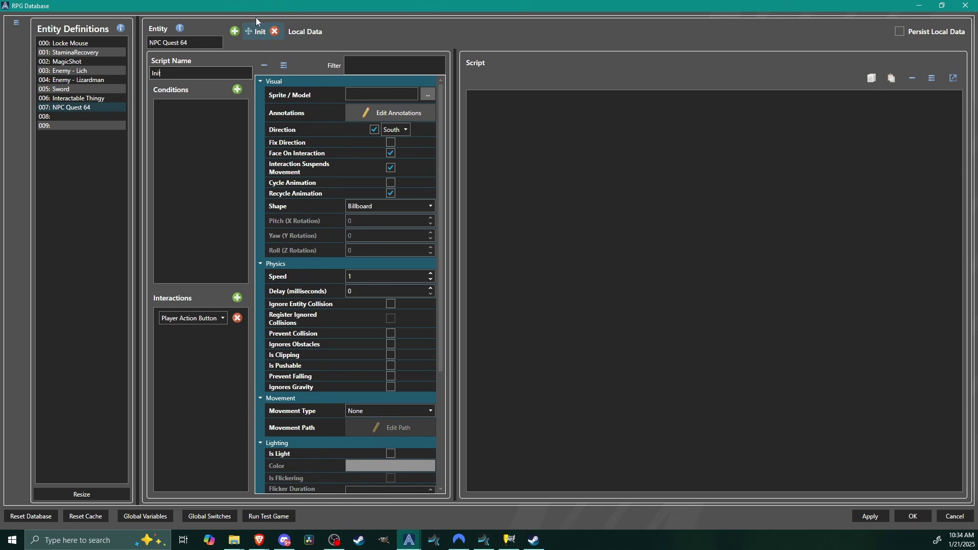
# Step: Add two more Init script pages to the NPC Quest 64 entity
pyautogui.click(235, 32)
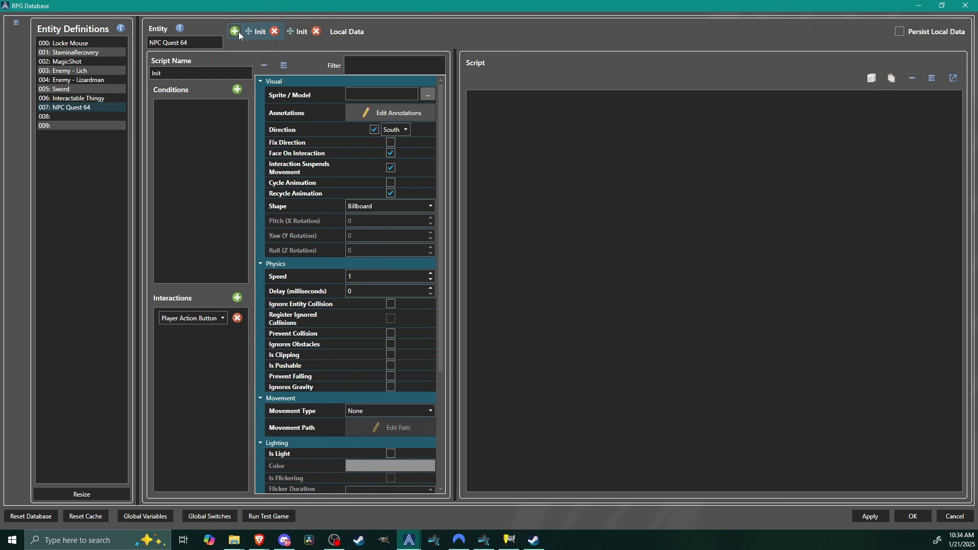
pyautogui.click(235, 32)
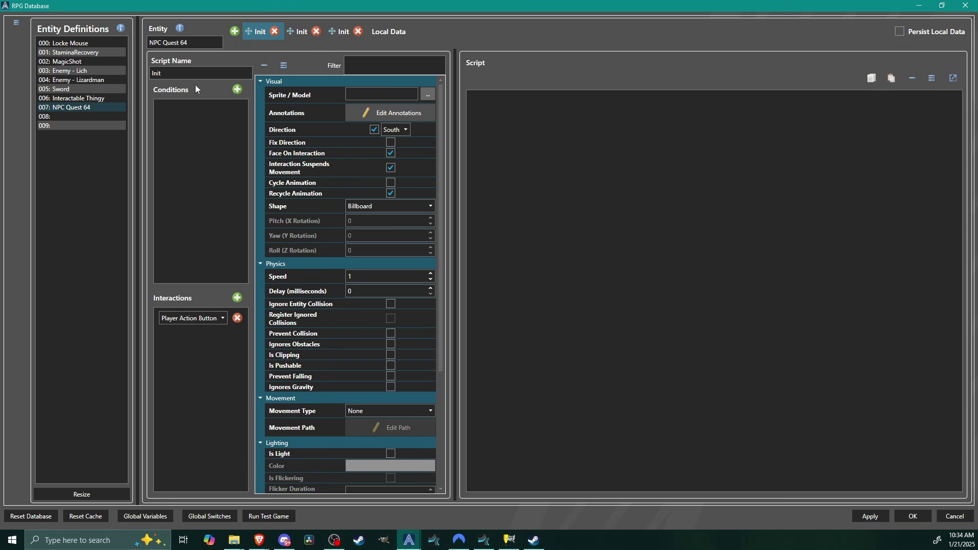
pyautogui.click(293, 31)
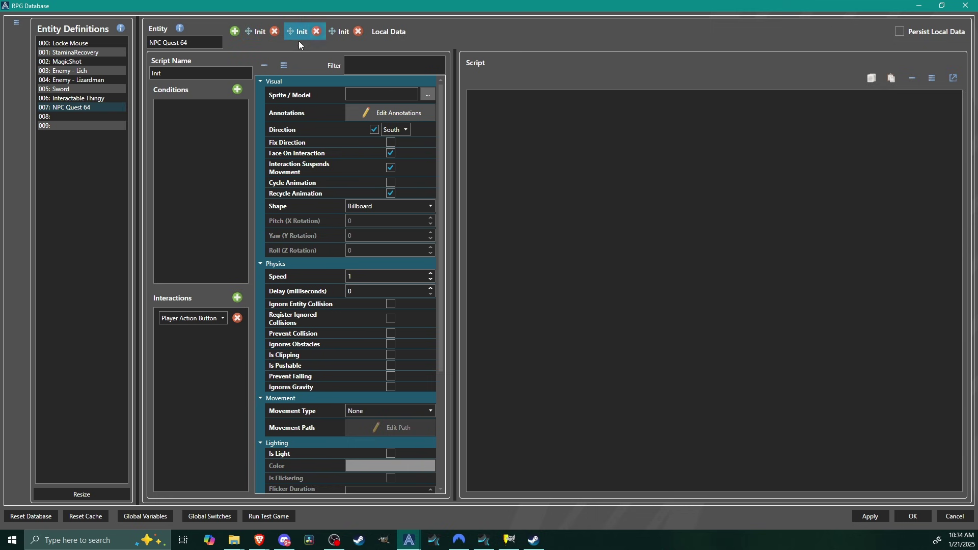
# Step: For the third Init page's sprite, use $tf_template.png from Characters to set 4 directions, 3 frames and an automatic 26 by 36 frame size
pyautogui.click(340, 29)
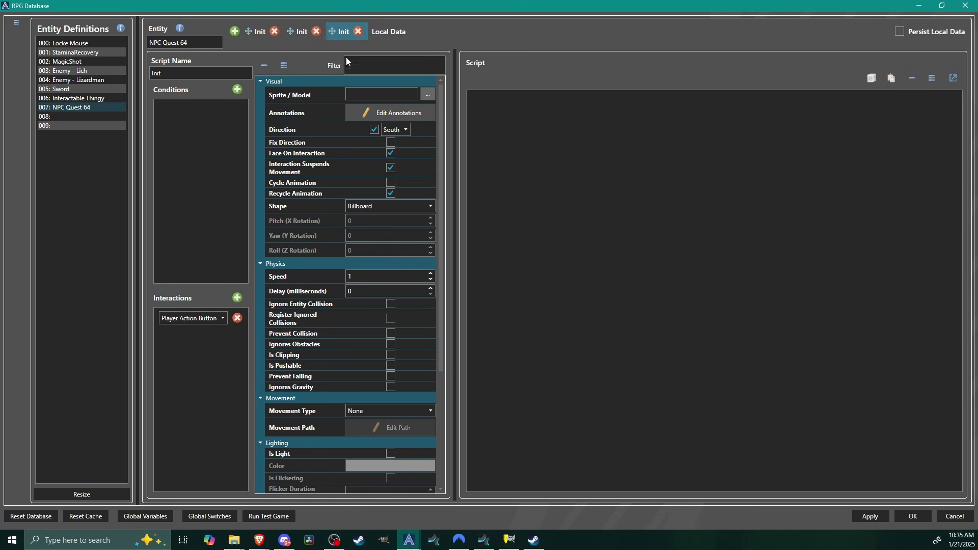
pyautogui.click(428, 94)
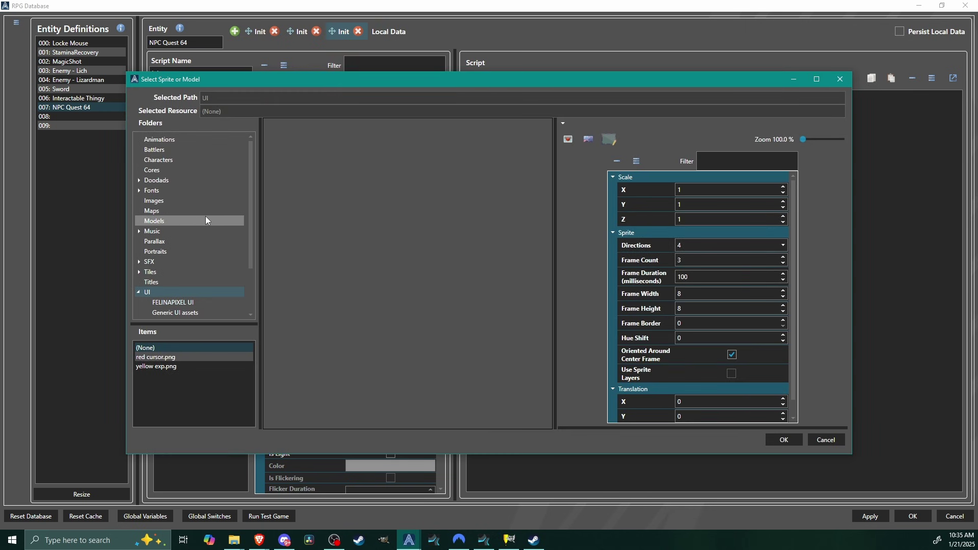
pyautogui.click(176, 161)
pyautogui.click(158, 357)
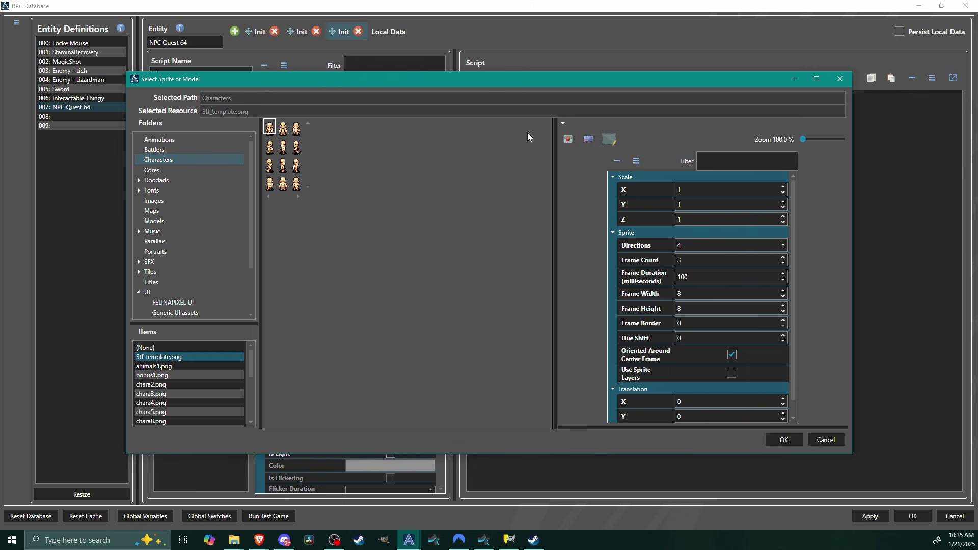
pyautogui.click(693, 244)
pyautogui.click(696, 278)
pyautogui.doubleClick(690, 256)
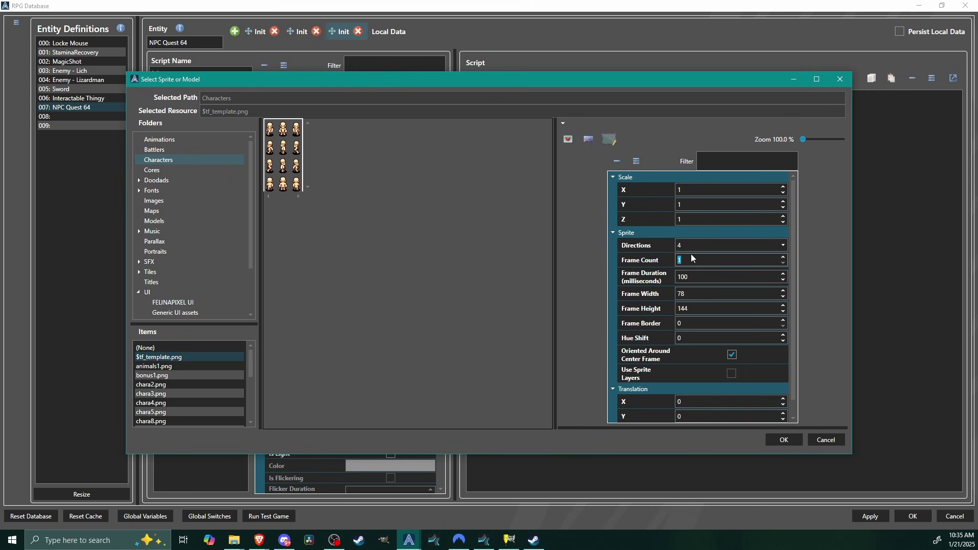
pyautogui.write('3')
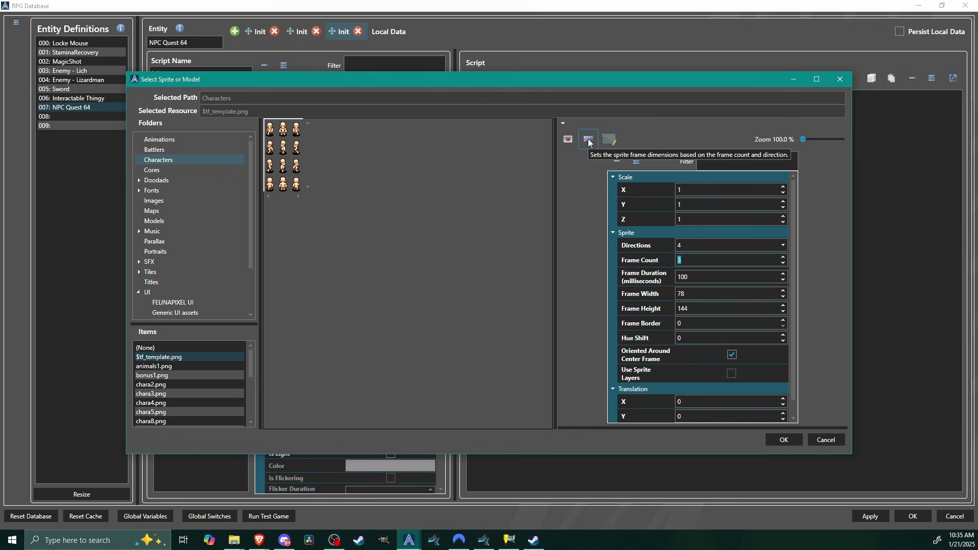
pyautogui.click(589, 140)
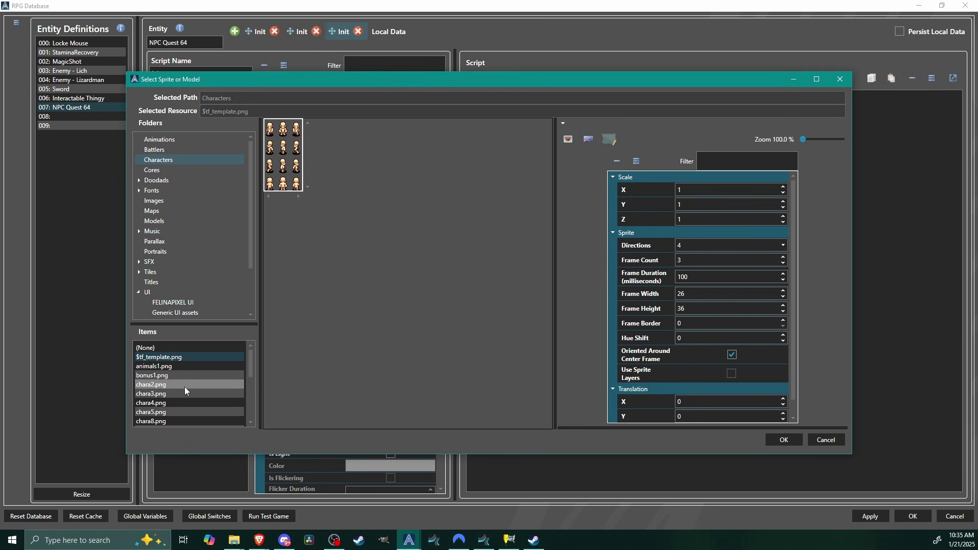
# Step: Assign the green-haired character in the lower row of chara8.png as the third Init page's sprite
pyautogui.click(175, 419)
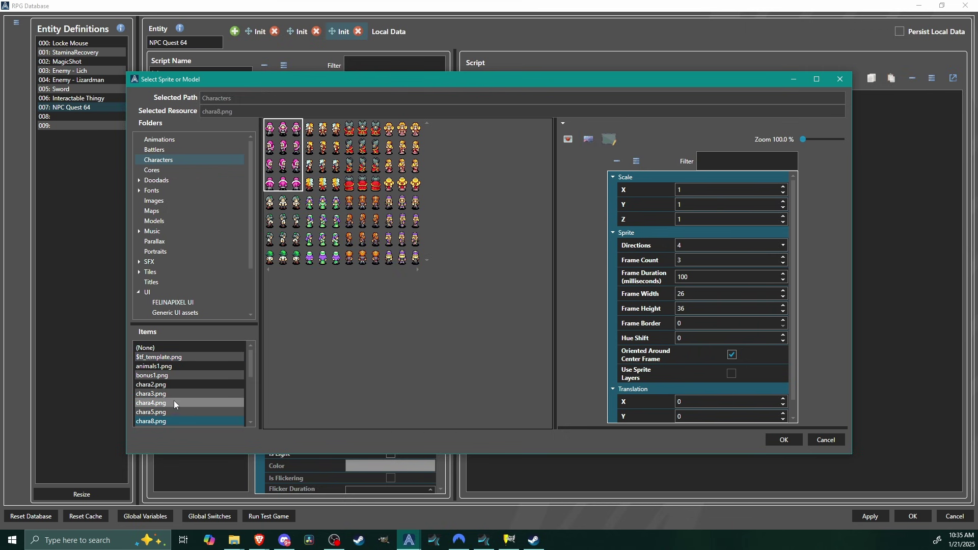
pyautogui.click(289, 228)
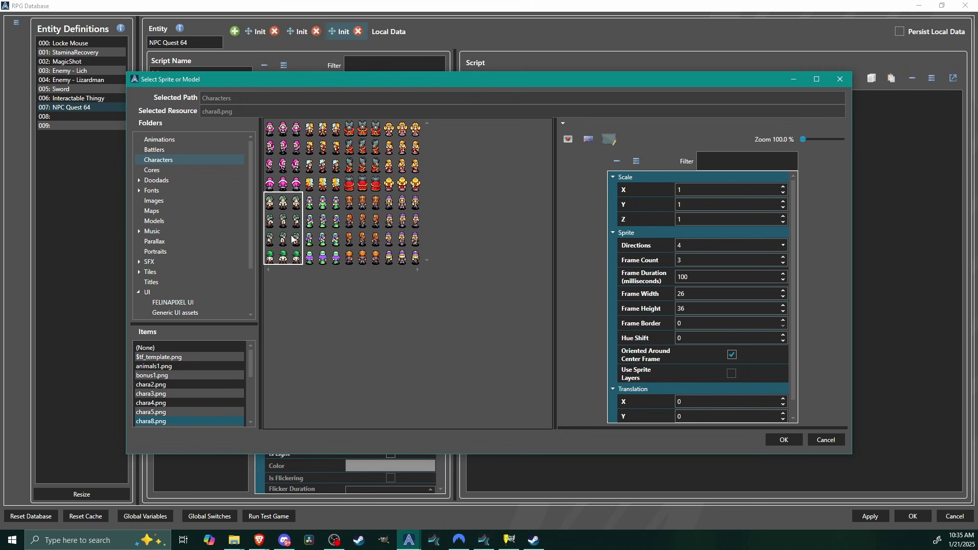
pyautogui.click(773, 440)
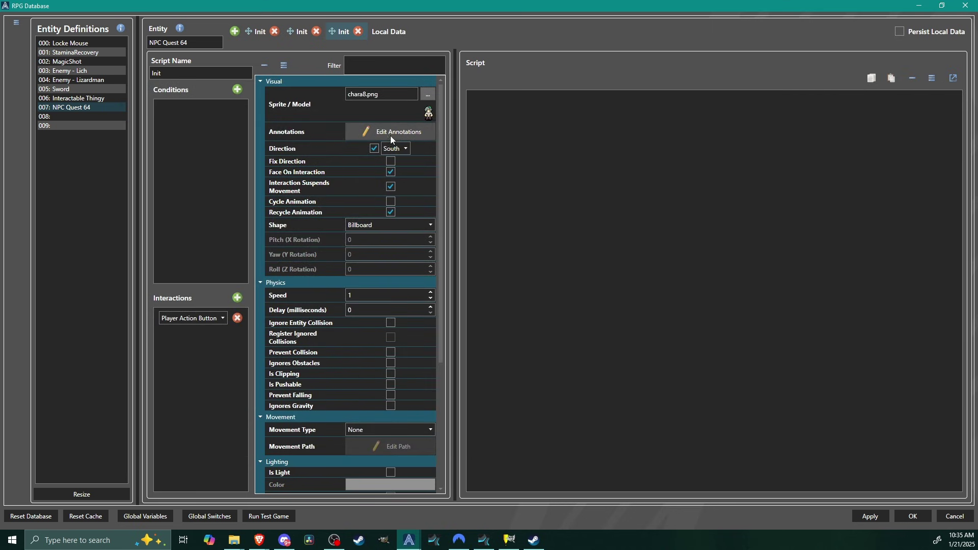
# Step: Try an Add Annotations command in the third Init page's script, and delete it again
pyautogui.rightClick(515, 103)
pyautogui.moveTo(573, 277)
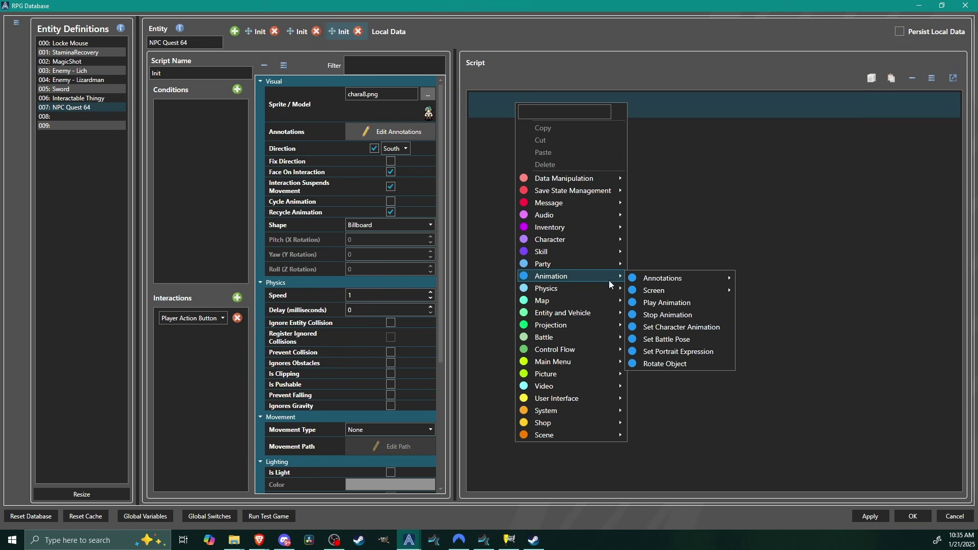
pyautogui.moveTo(663, 277)
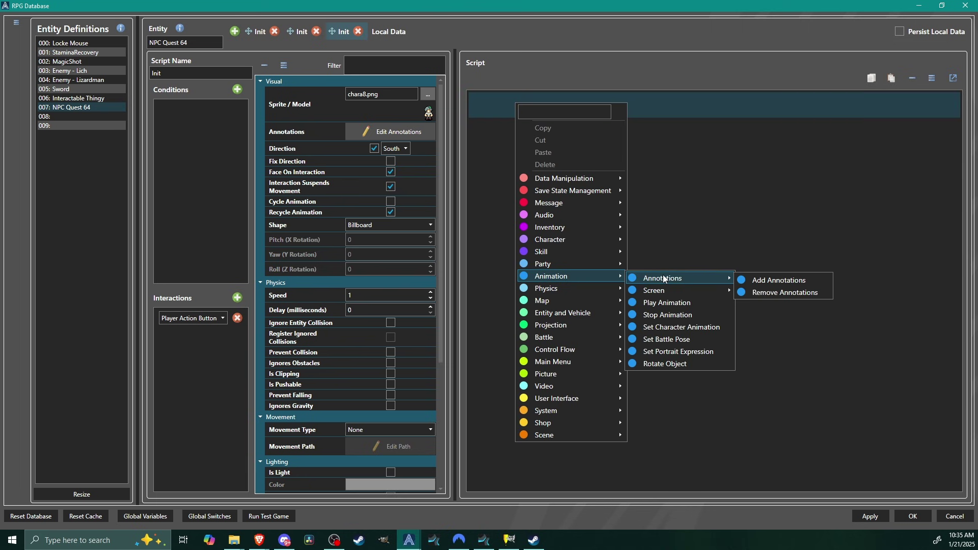
pyautogui.click(761, 280)
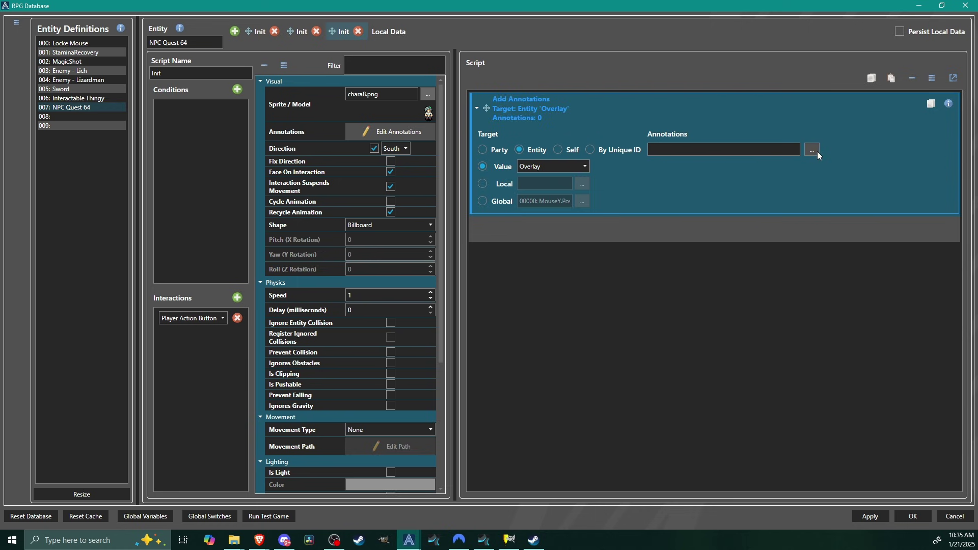
pyautogui.rightClick(681, 204)
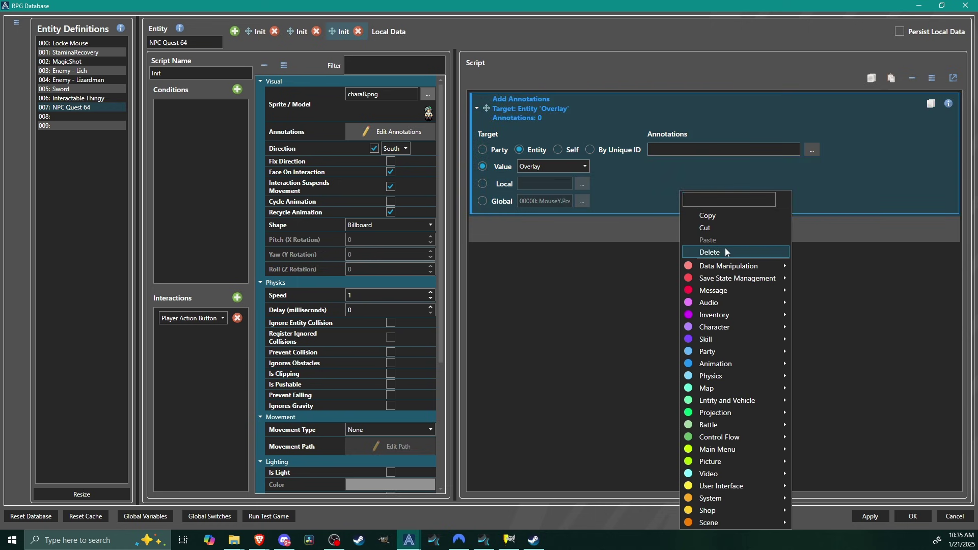
pyautogui.click(725, 247)
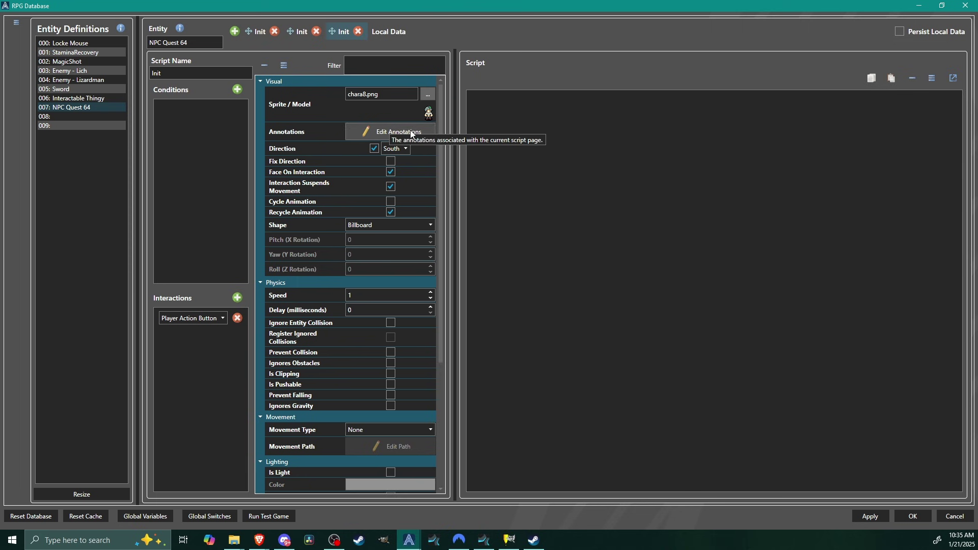
# Step: Add a Sprite annotation to the third Init page and select it for editing
pyautogui.click(387, 133)
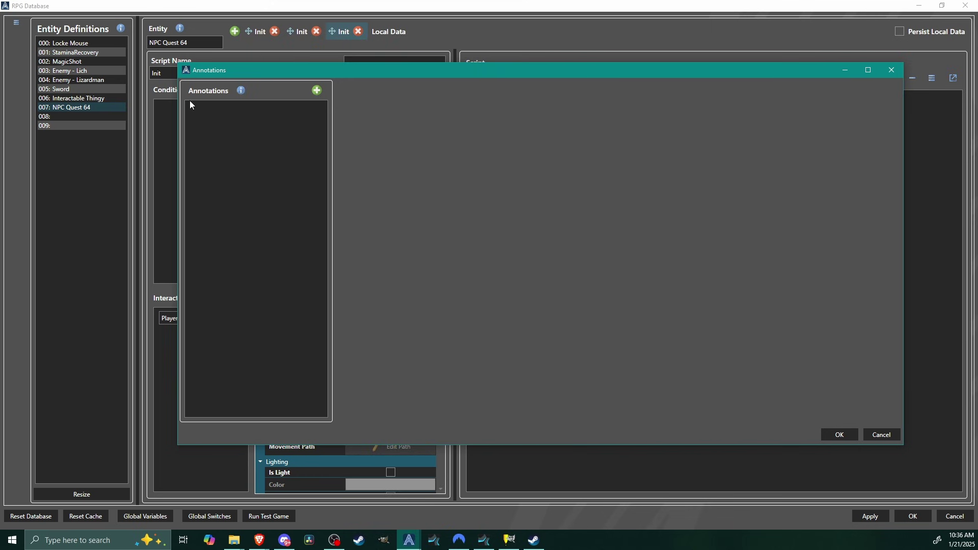
pyautogui.click(316, 91)
pyautogui.click(354, 86)
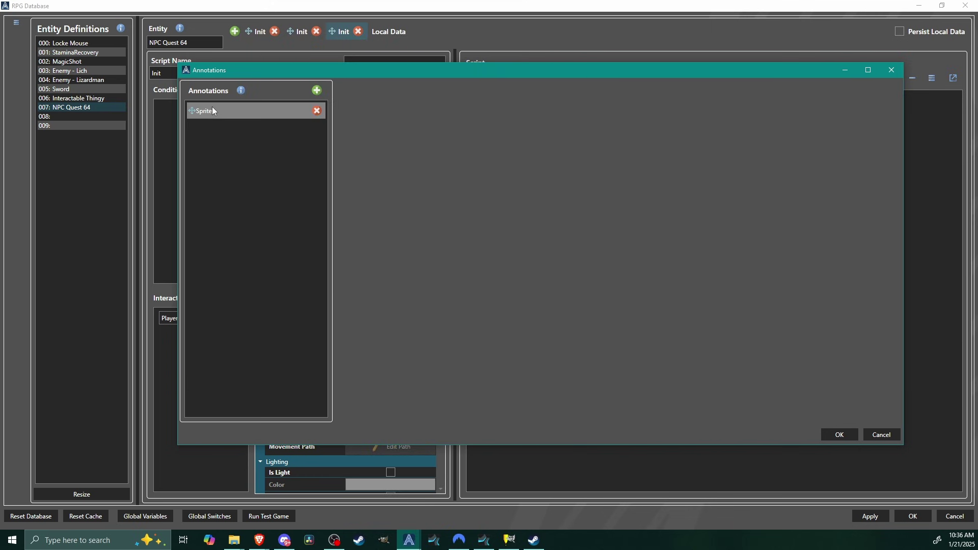
pyautogui.click(212, 106)
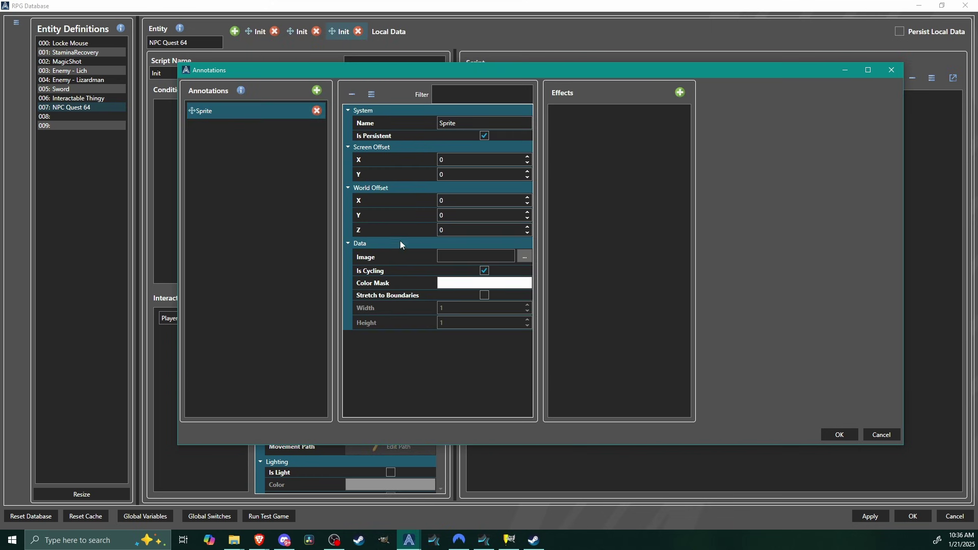
# Step: Assign yellow exp.png from the UI folder as the Sprite annotation's image
pyautogui.click(526, 259)
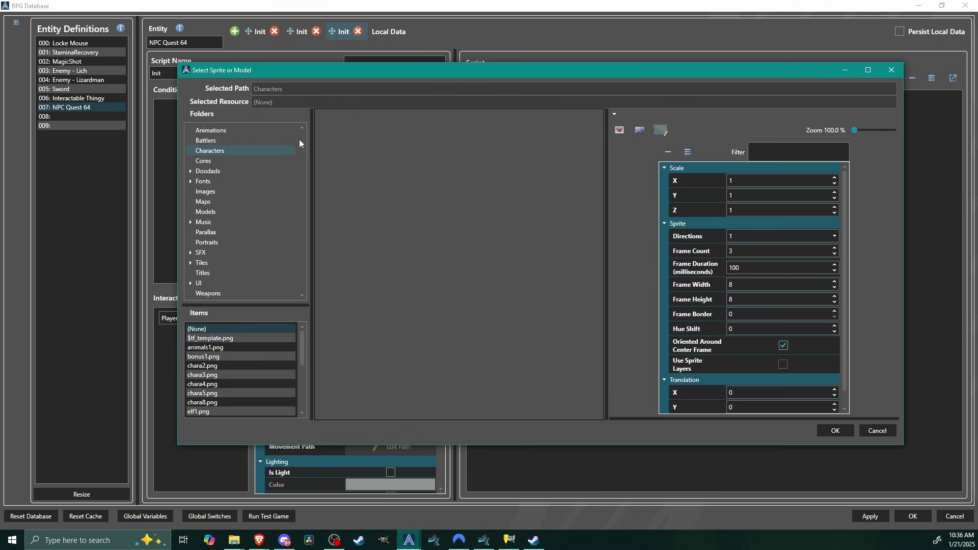
pyautogui.click(206, 283)
pyautogui.click(207, 357)
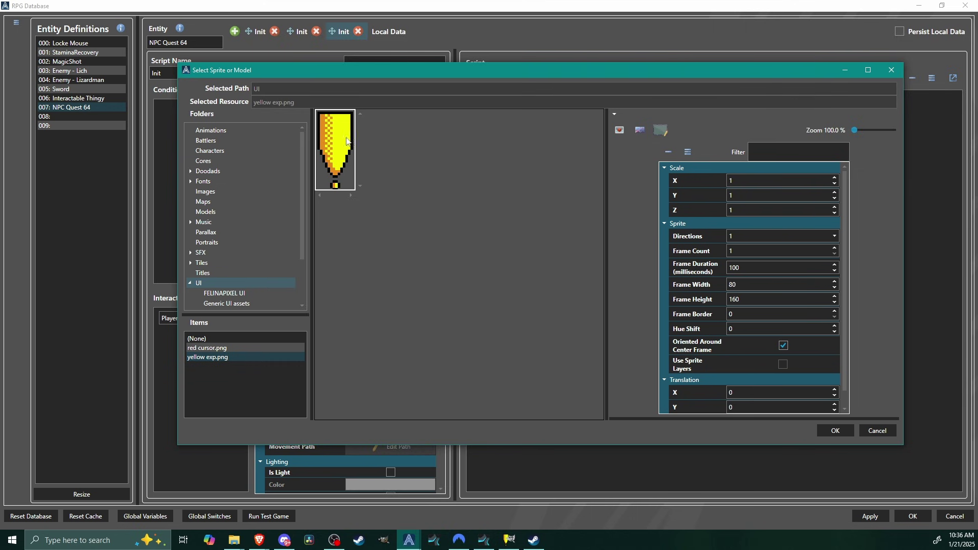
pyautogui.click(835, 431)
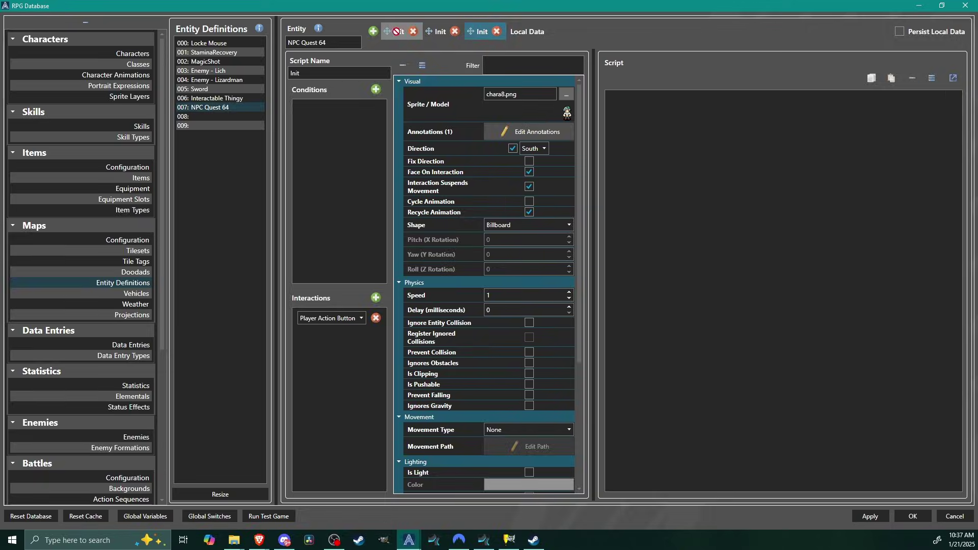
# Step: Save the database changes and add an entity reference to NPC Quest 64 at (11, 0, 3) on the Starting Room map
pyautogui.click(387, 31)
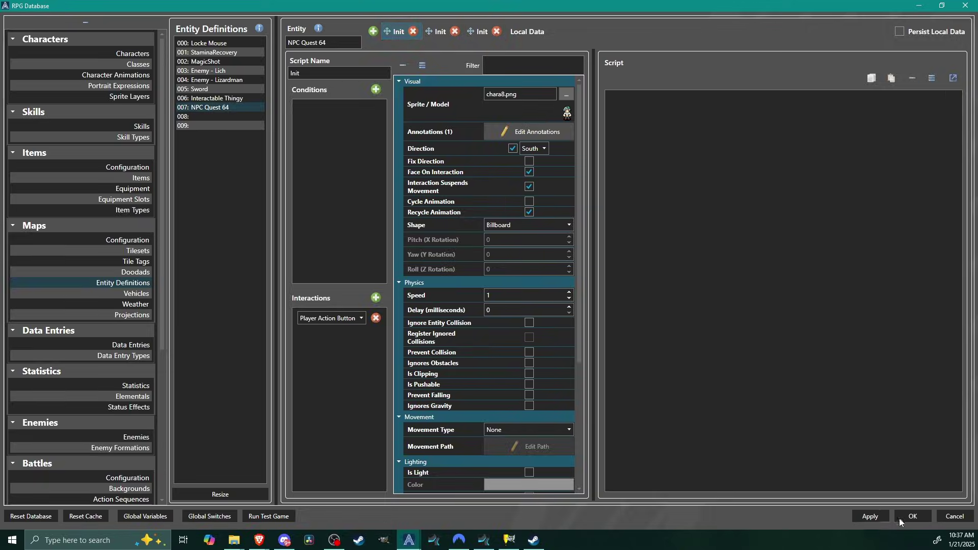
pyautogui.click(913, 517)
pyautogui.rightClick(502, 162)
pyautogui.moveTo(596, 182)
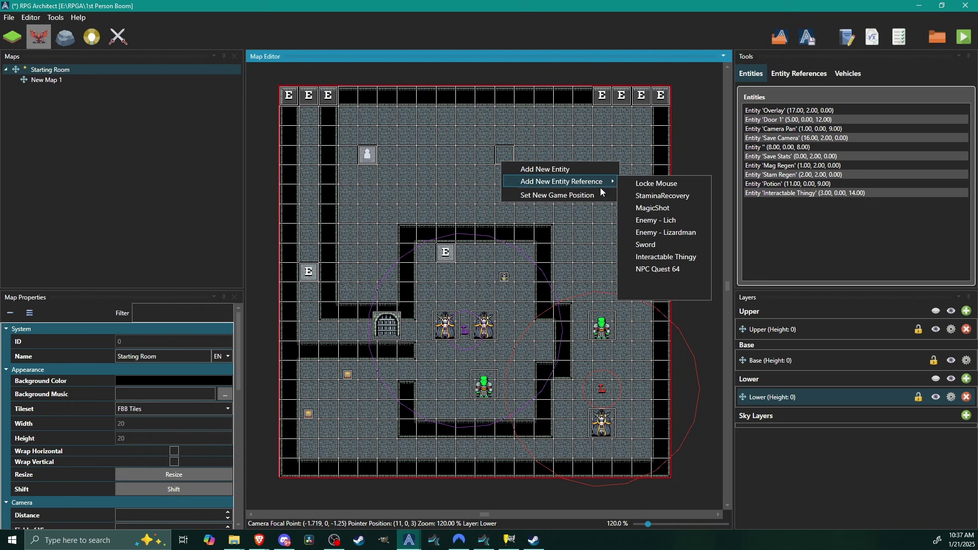
pyautogui.click(651, 274)
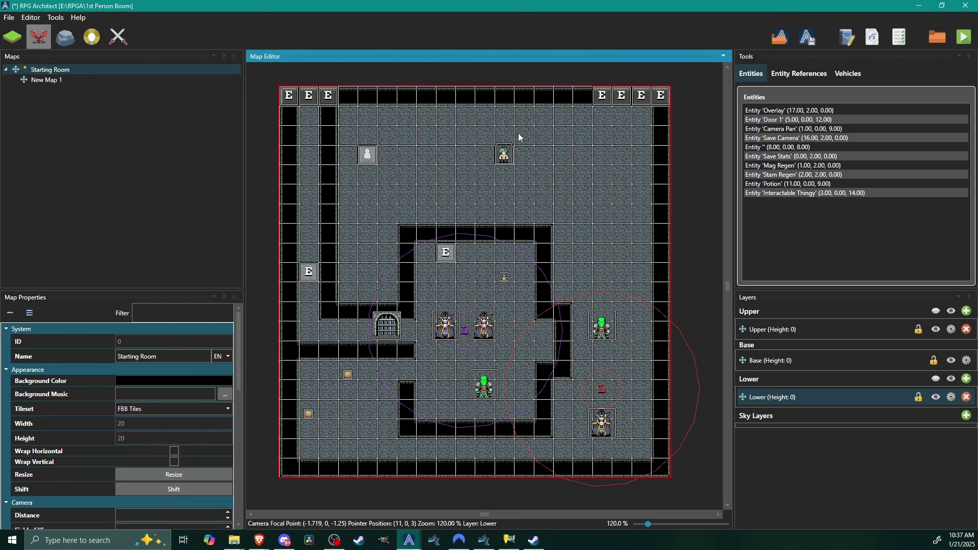
# Step: Run the test game and check the NPC's exclamation mark up close, from afar and around walls
pyautogui.click(962, 39)
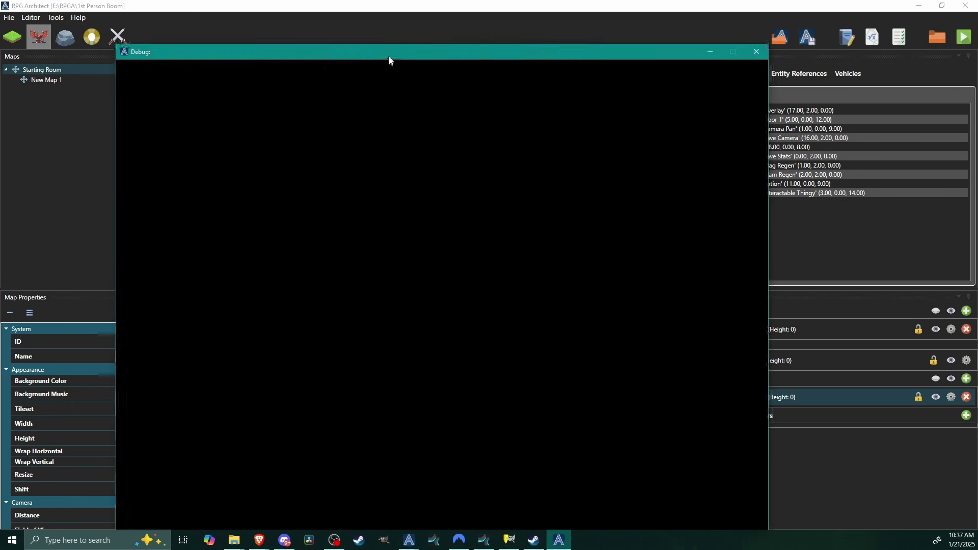
pyautogui.hotkey('shift', 'w')
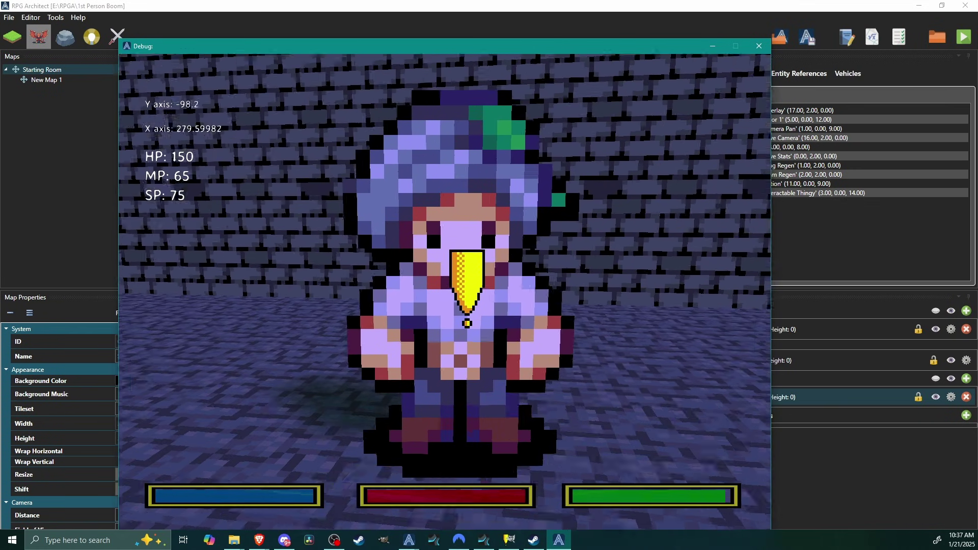
pyautogui.press('s')
pyautogui.press('s')
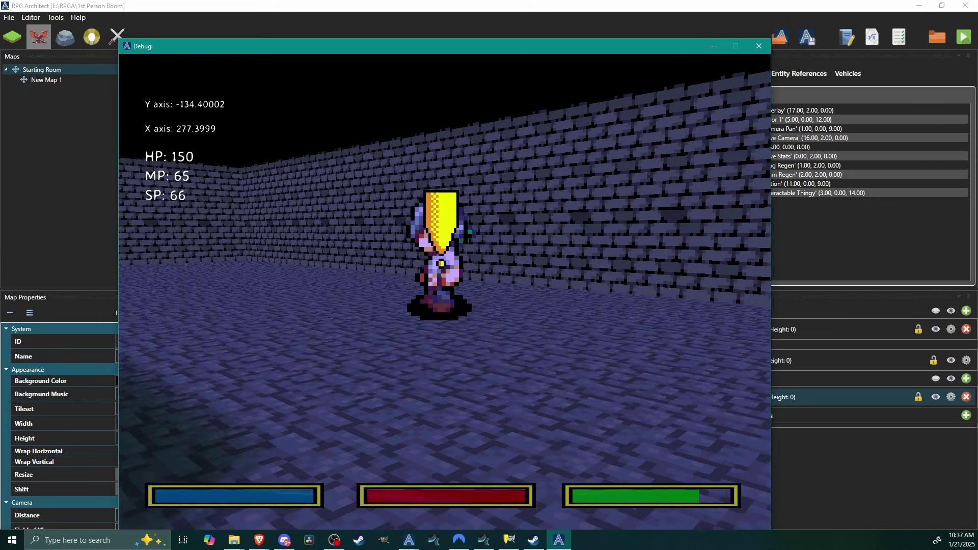
pyautogui.press('w')
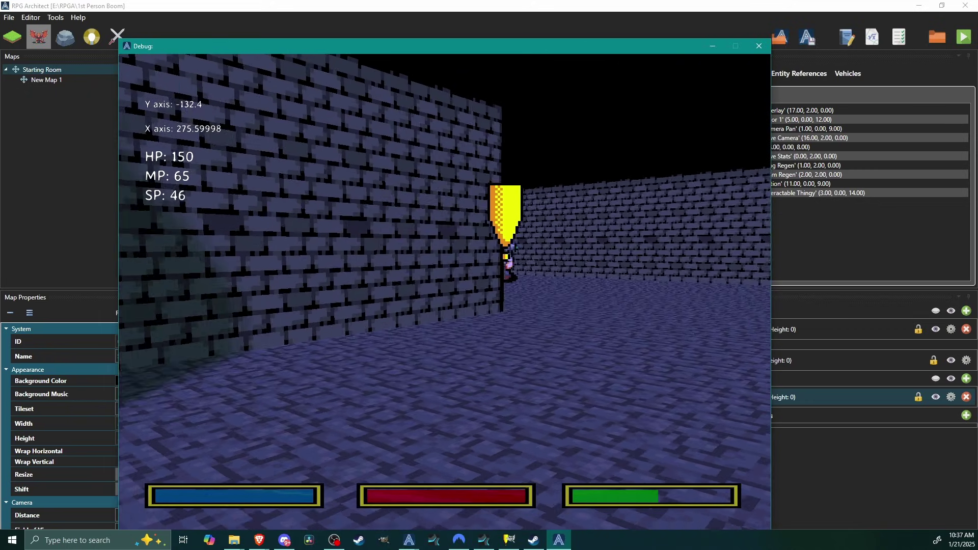
pyautogui.press('w')
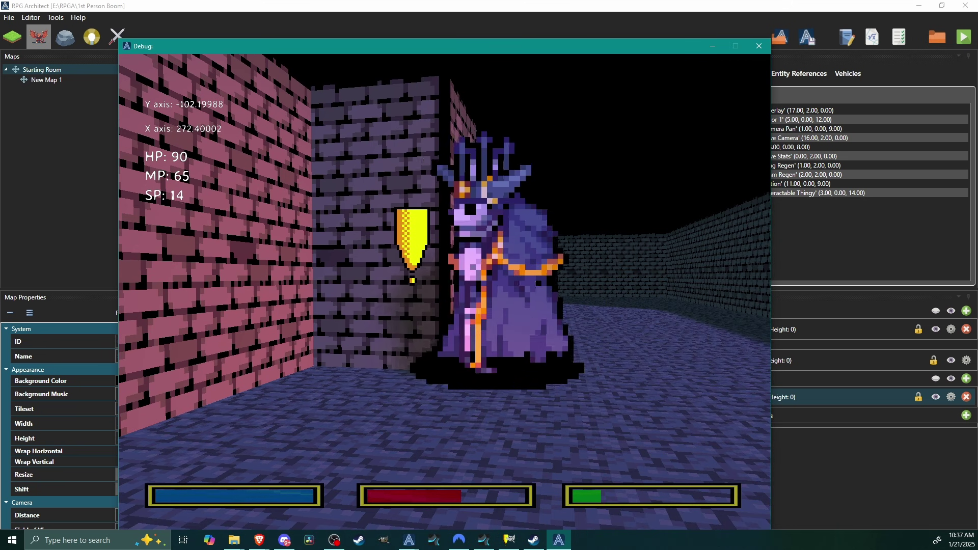
pyautogui.press('w')
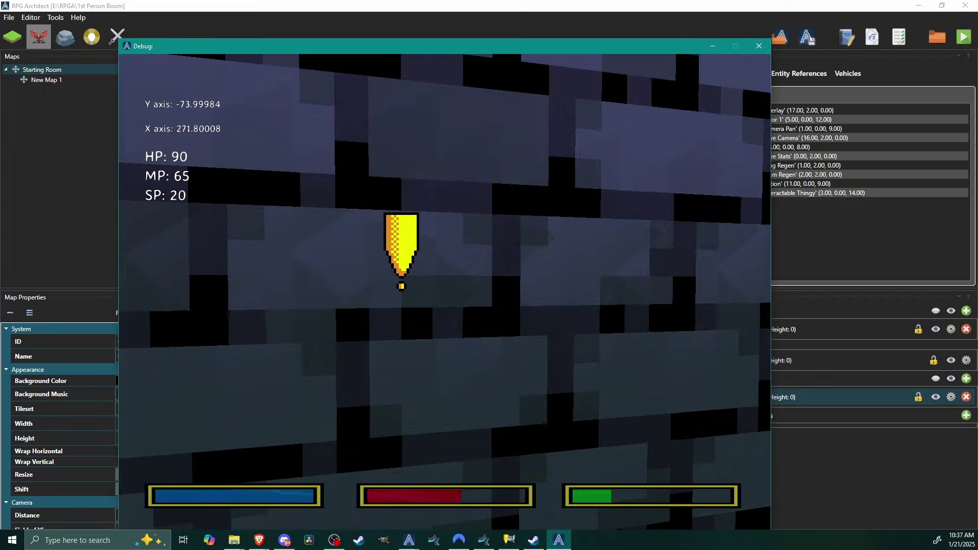
pyautogui.press('Escape')
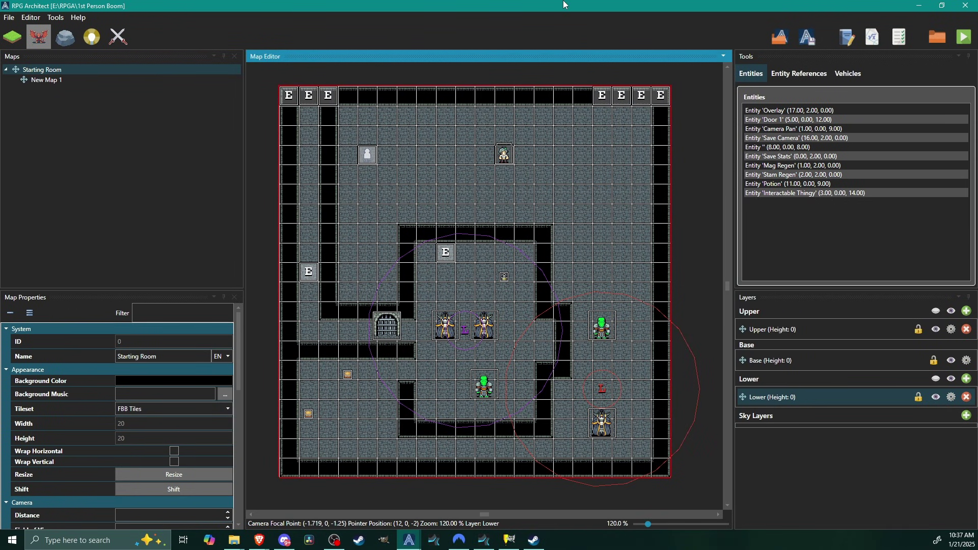
# Step: On the third Init page of the placed NPC Quest 64, set a Box collider 4 wide and fill in its depth and height
pyautogui.doubleClick(504, 156)
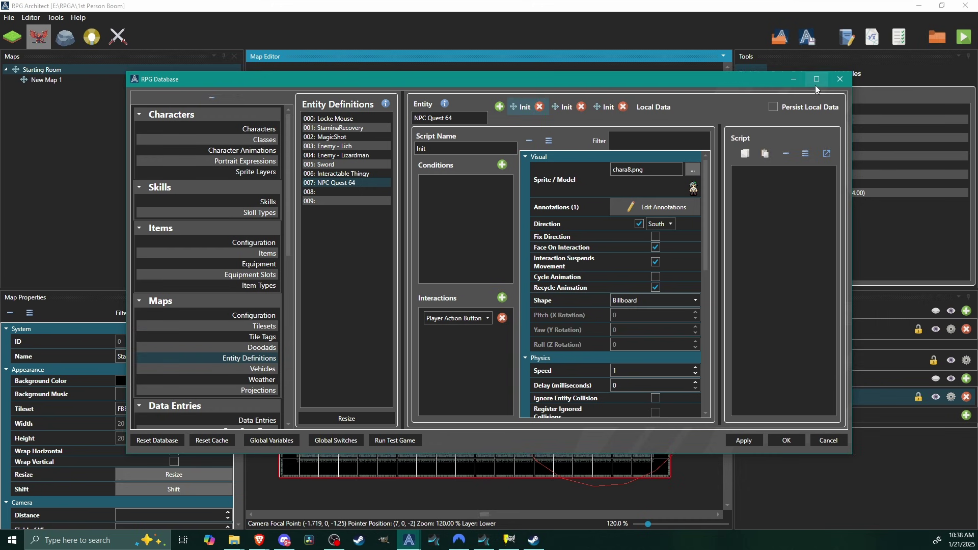
pyautogui.click(816, 81)
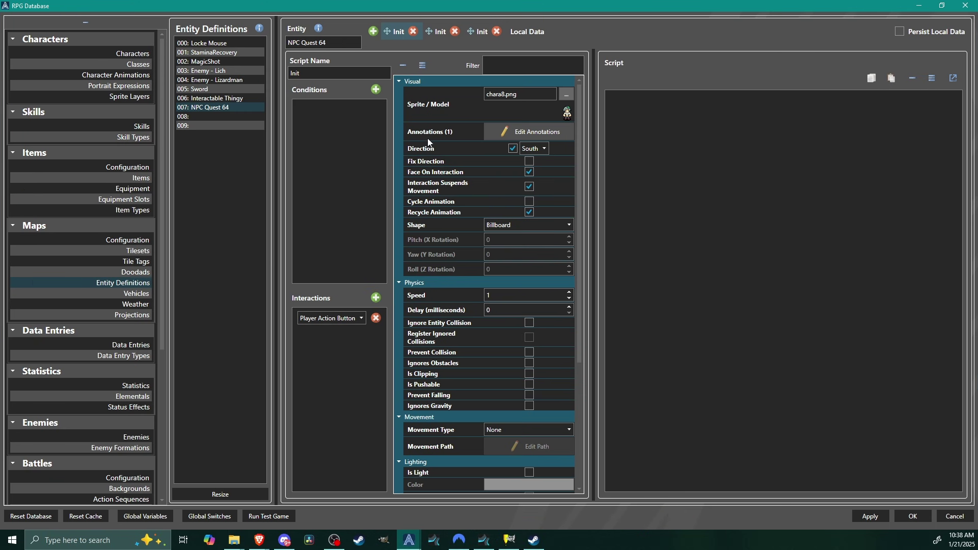
pyautogui.click(472, 33)
pyautogui.scroll(-1, 582, 120)
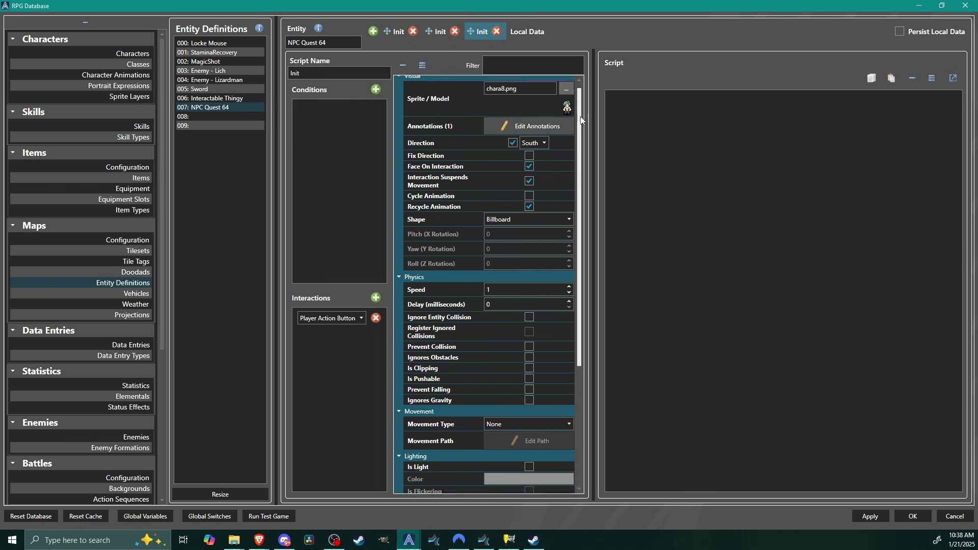
pyautogui.scroll(-5, 582, 120)
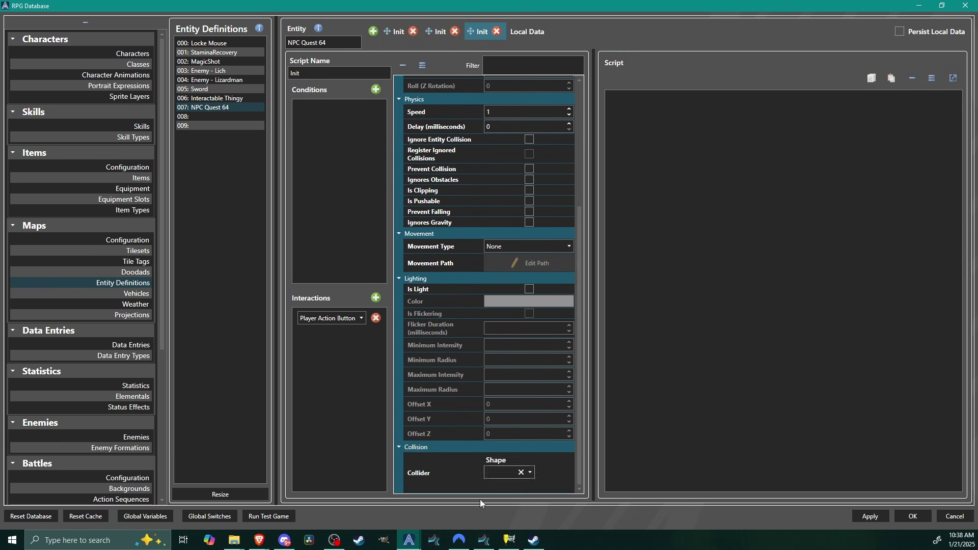
pyautogui.click(505, 473)
pyautogui.click(509, 423)
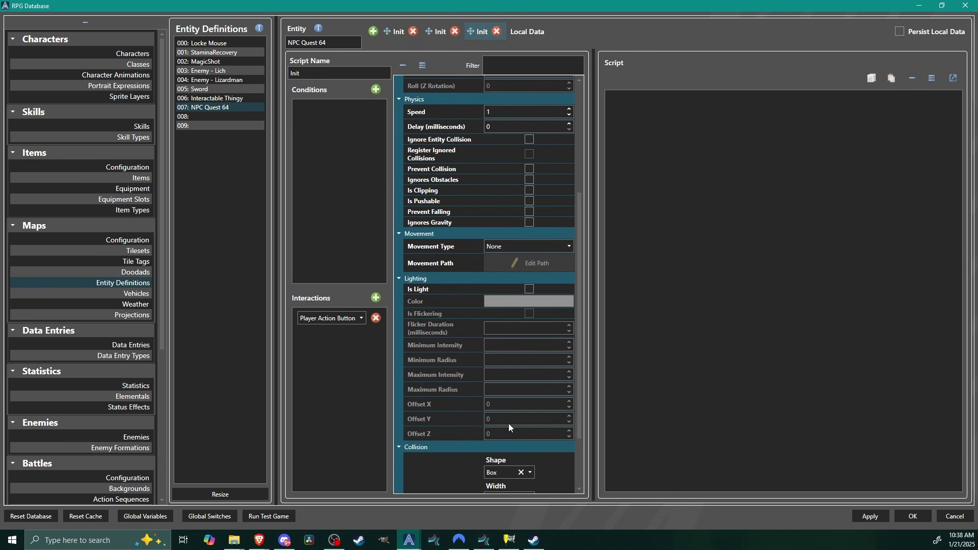
pyautogui.scroll(-3, 470, 470)
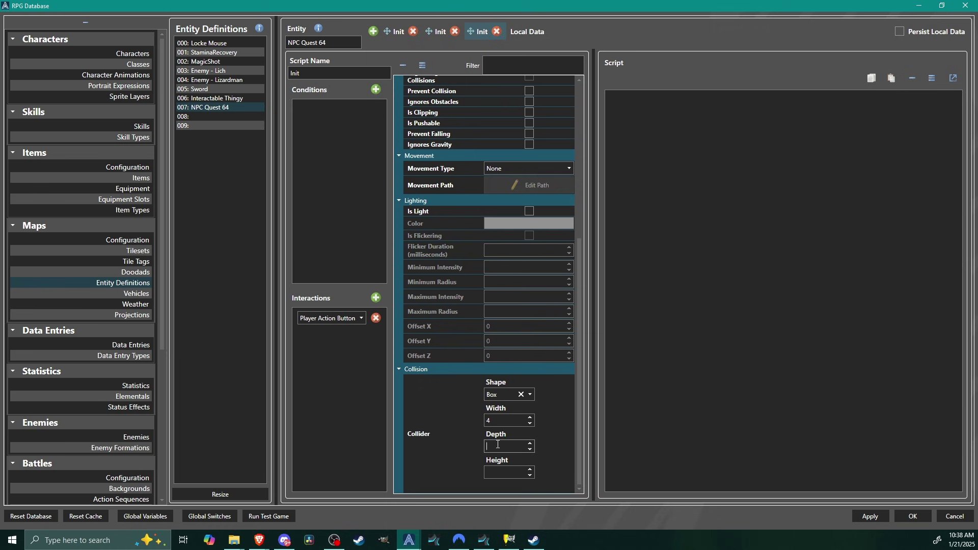
pyautogui.click(501, 474)
# Step: Remove the Sprite annotation from the third Init page
pyautogui.scroll(8, 440, 479)
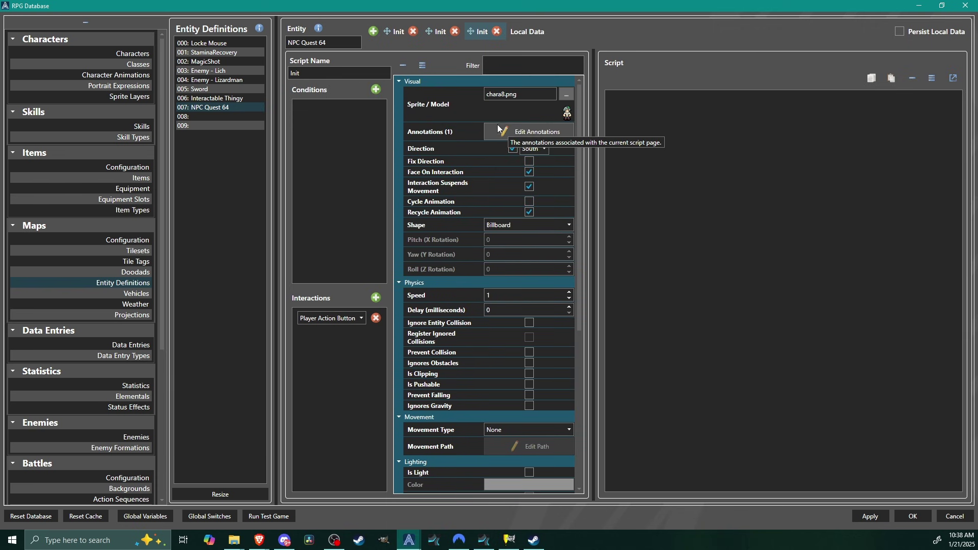
pyautogui.click(530, 133)
pyautogui.click(156, 61)
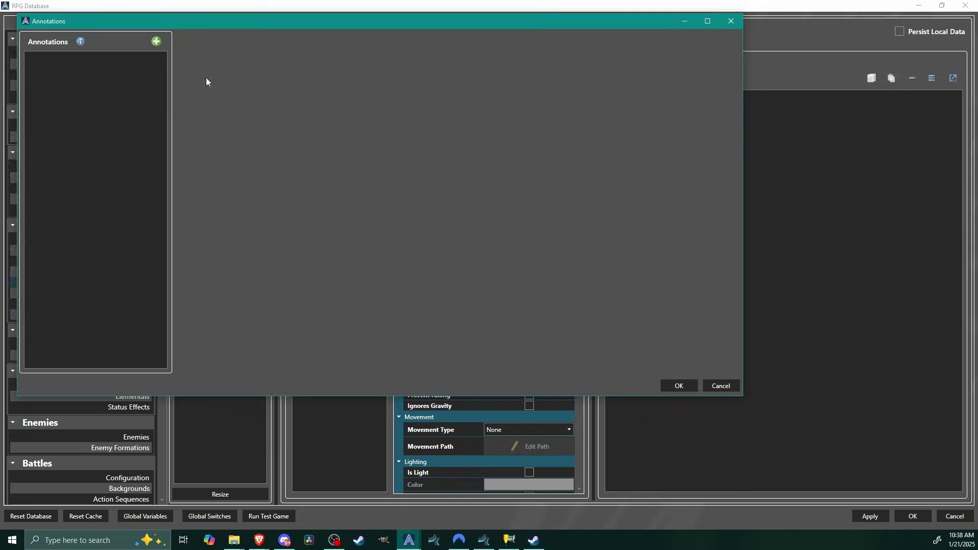
pyautogui.click(663, 385)
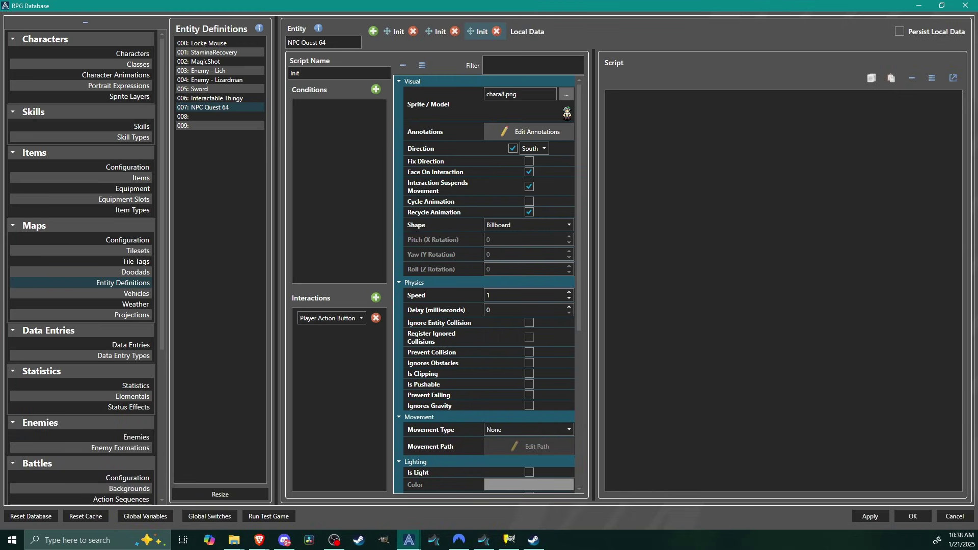
# Step: Add a condition of type Local Switch to the third Init page
pyautogui.click(376, 89)
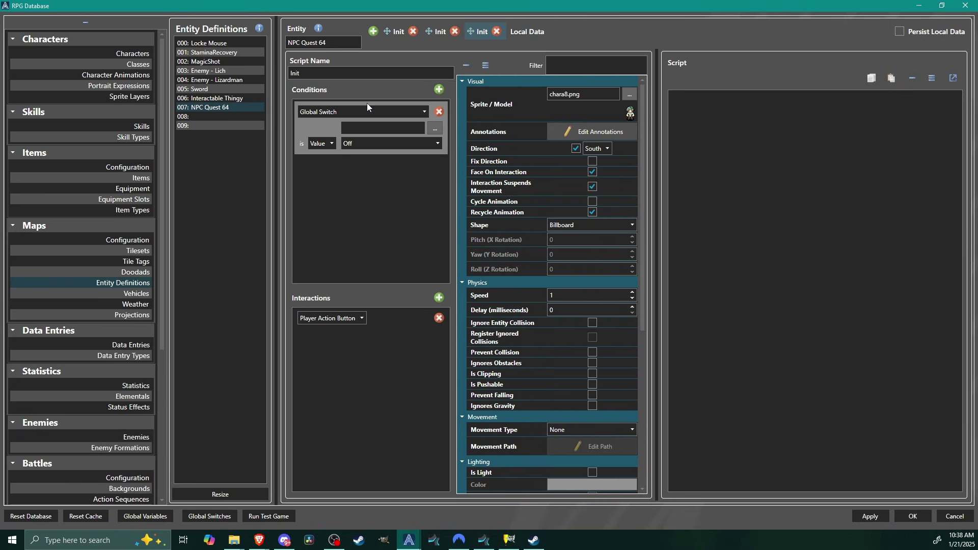
pyautogui.click(353, 112)
pyautogui.click(318, 134)
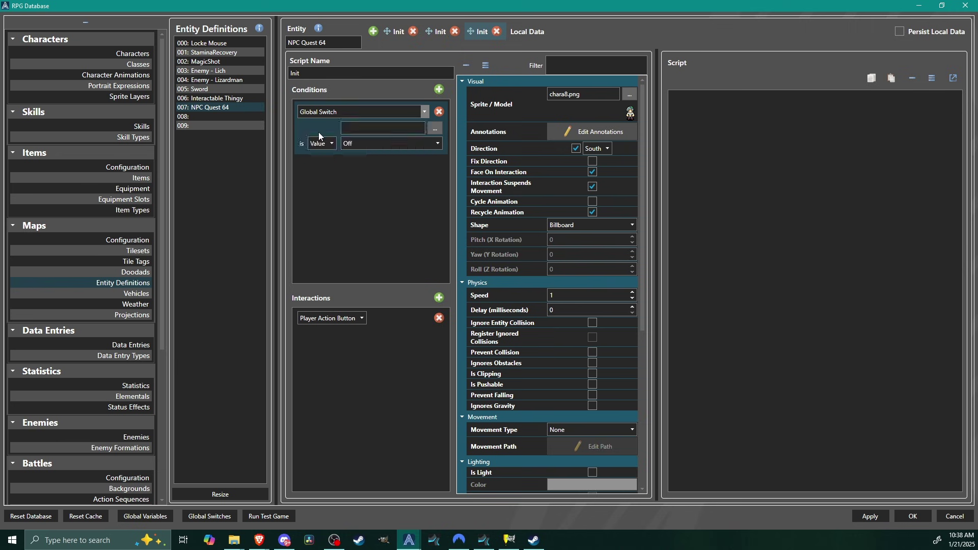
# Step: Create a single local switch named InRange and use it as the condition's switch, with the value Off
pyautogui.click(435, 129)
pyautogui.click(417, 419)
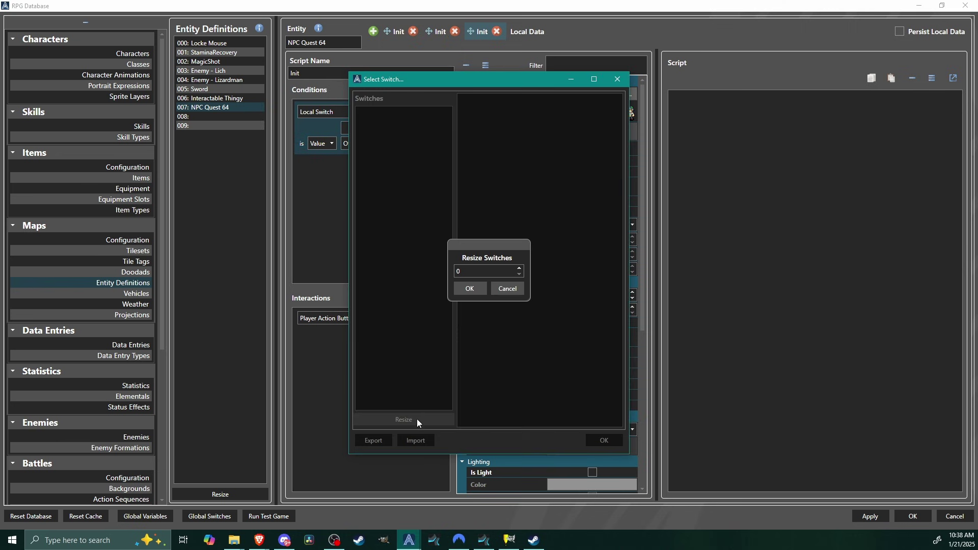
pyautogui.click(468, 288)
pyautogui.click(402, 115)
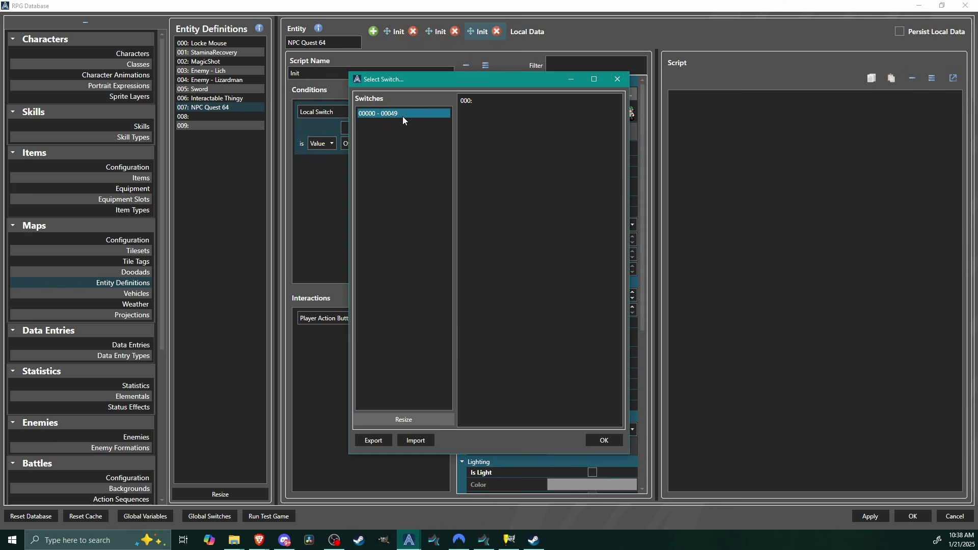
pyautogui.click(510, 101)
pyautogui.click(479, 402)
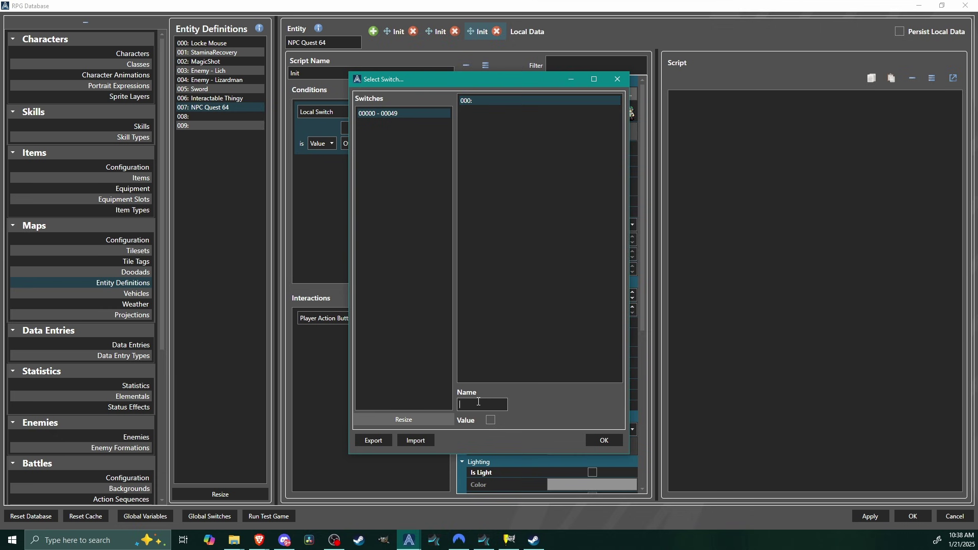
pyautogui.write('InRange')
pyautogui.click(603, 441)
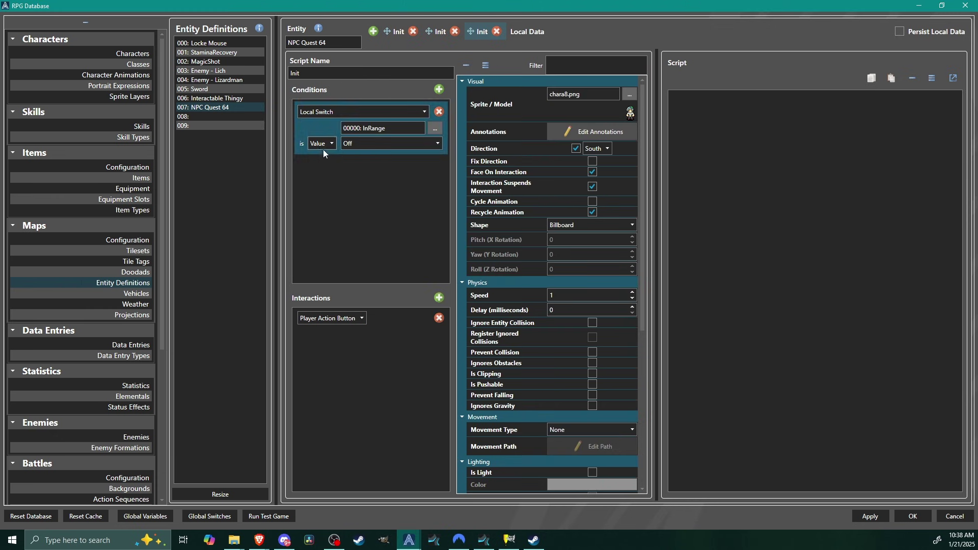
# Step: Set the page's interaction to Player and Entity Touch and script a Change Switch command that turns local switch InRange on
pyautogui.click(310, 320)
pyautogui.click(344, 341)
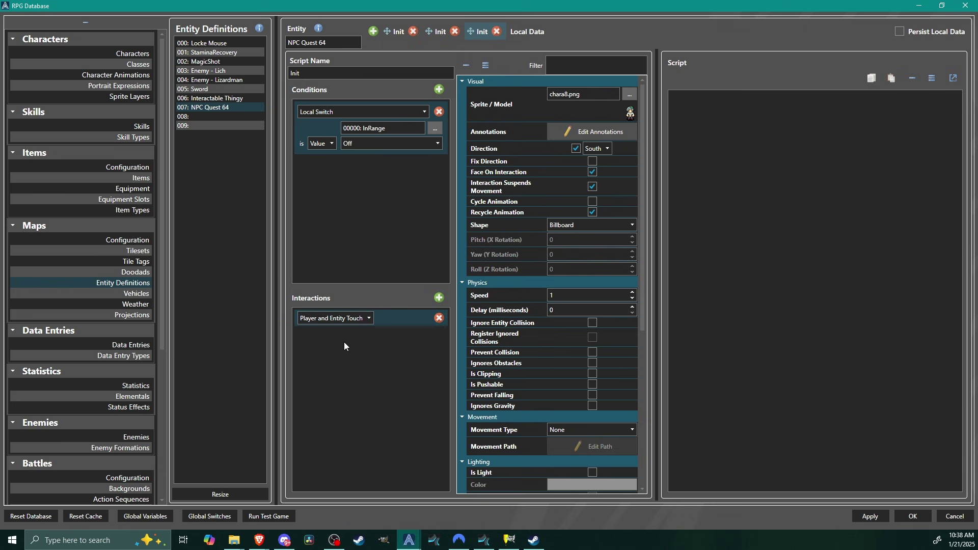
pyautogui.rightClick(691, 97)
pyautogui.moveTo(734, 172)
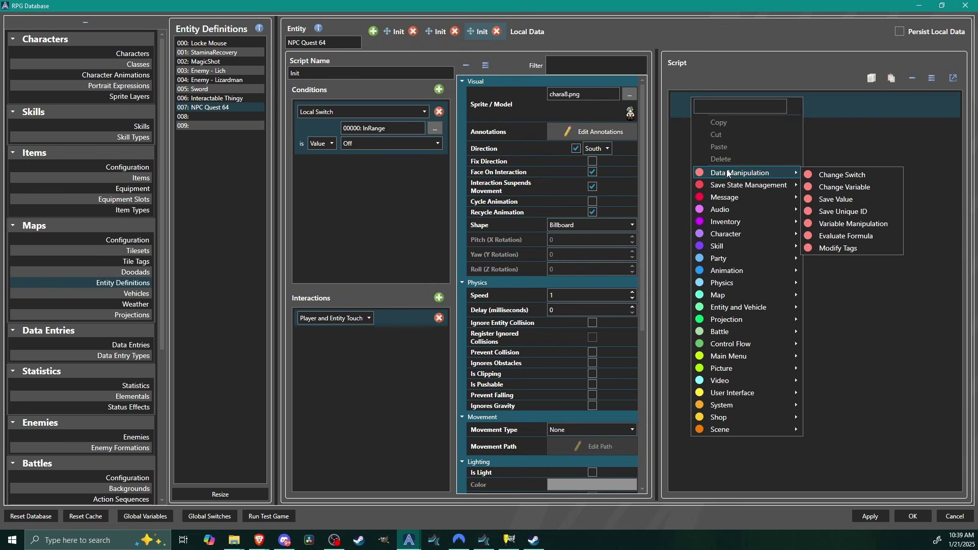
pyautogui.click(838, 176)
pyautogui.click(693, 136)
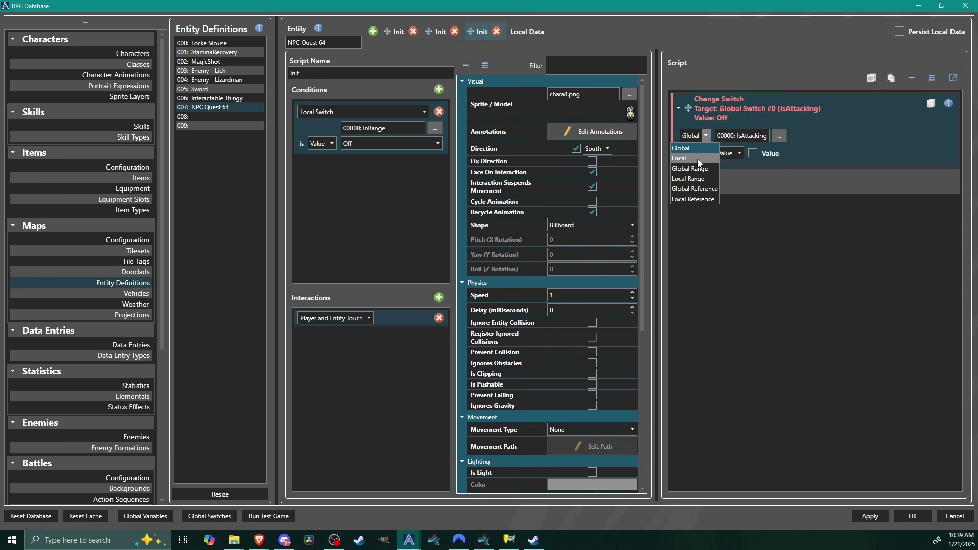
pyautogui.click(698, 159)
pyautogui.click(748, 154)
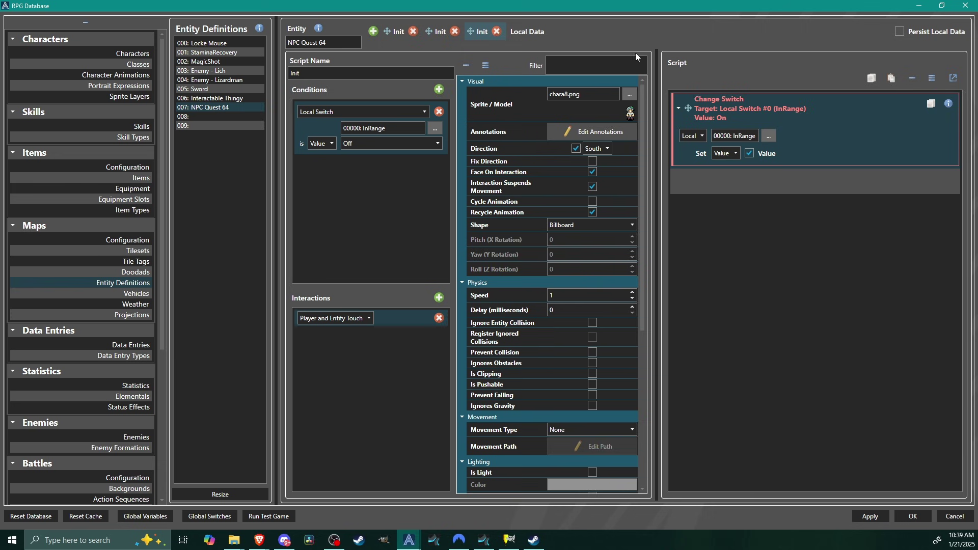
# Step: Delete the first two Init pages, keeping the one with the InRange condition and the Change Switch script
pyautogui.click(436, 34)
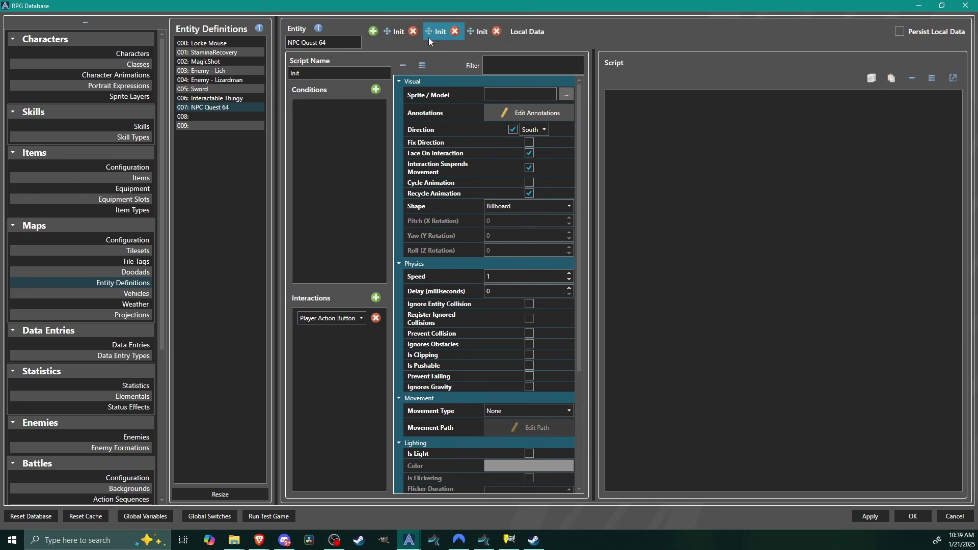
pyautogui.click(477, 31)
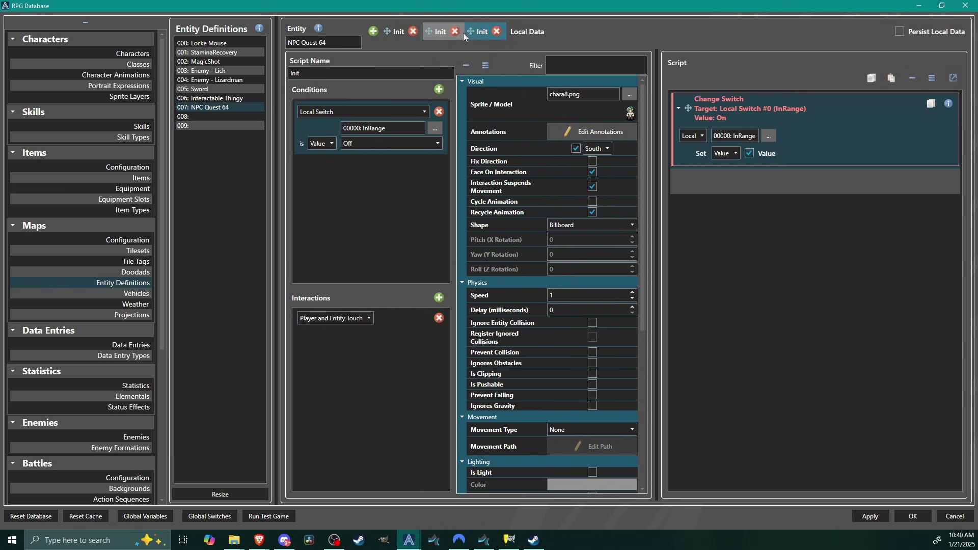
pyautogui.click(413, 31)
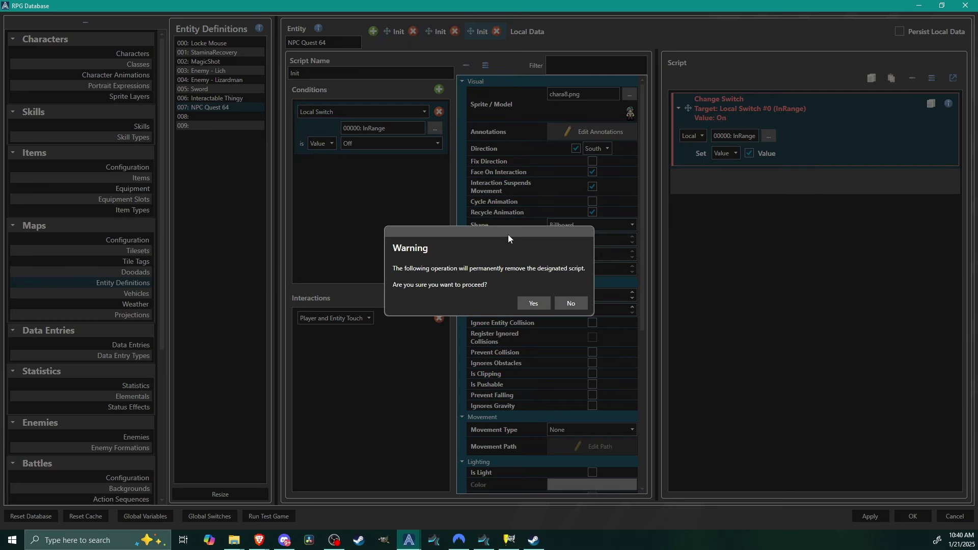
pyautogui.click(533, 303)
pyautogui.click(413, 32)
pyautogui.click(530, 303)
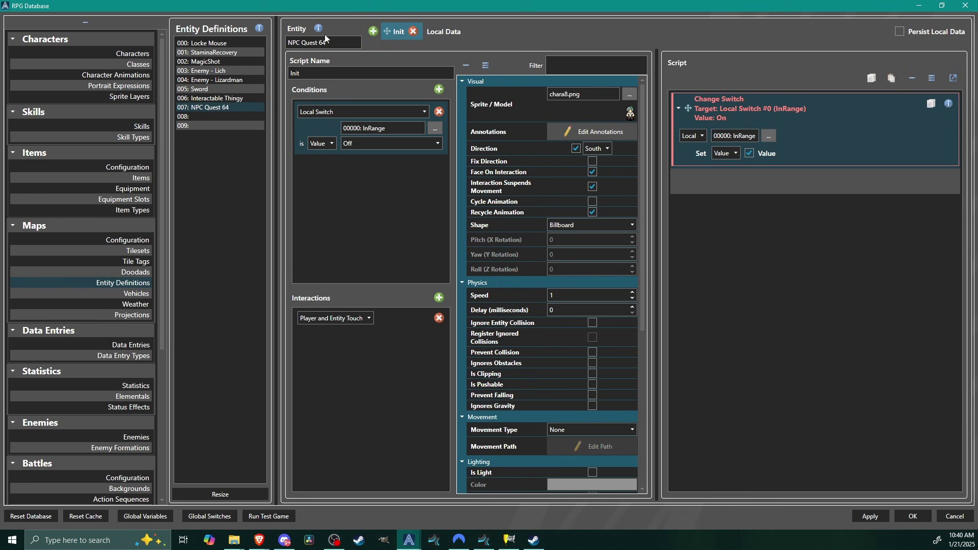
# Step: Add a second script page to the entity and compare its sprite, collider and conditions with the first page
pyautogui.click(374, 32)
pyautogui.click(436, 31)
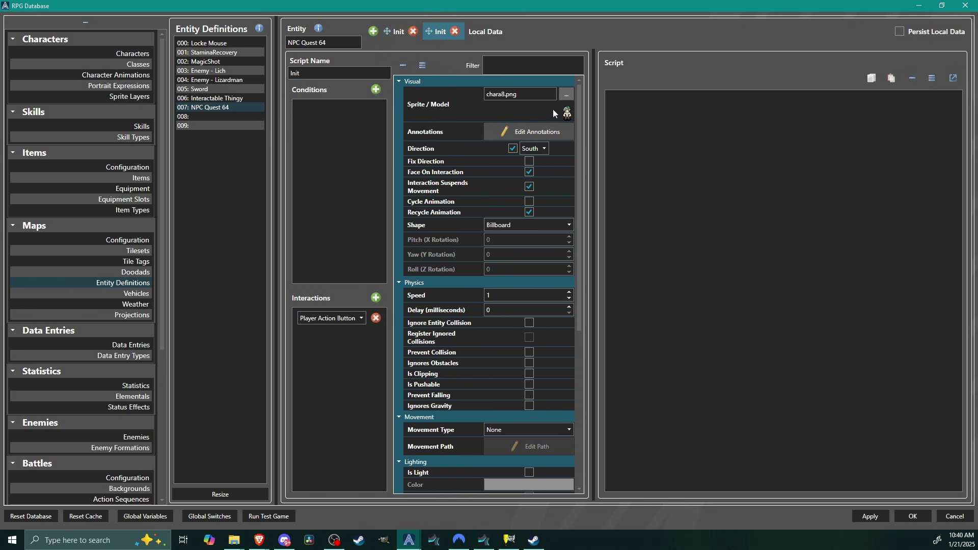
pyautogui.moveTo(581, 127); pyautogui.dragTo(539, 406)
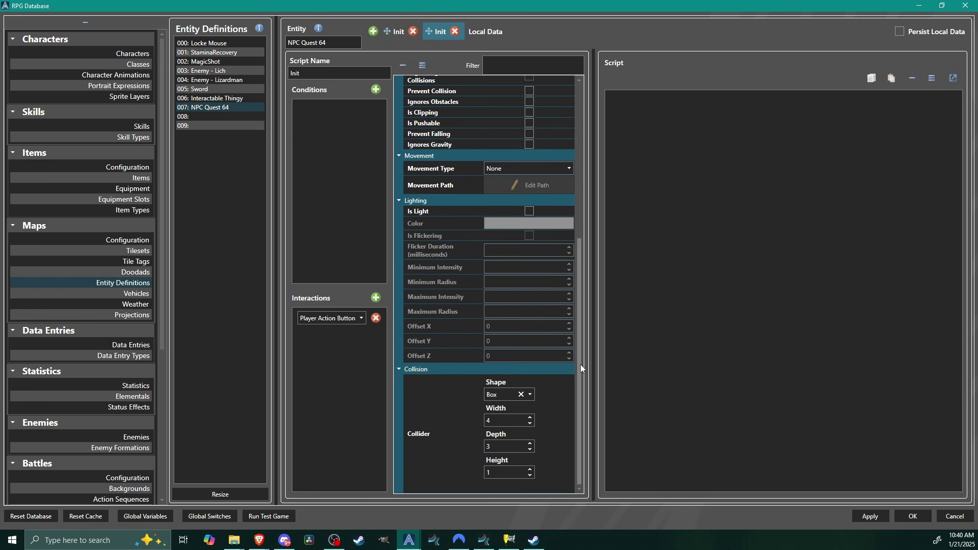
pyautogui.moveTo(579, 362); pyautogui.dragTo(603, 113)
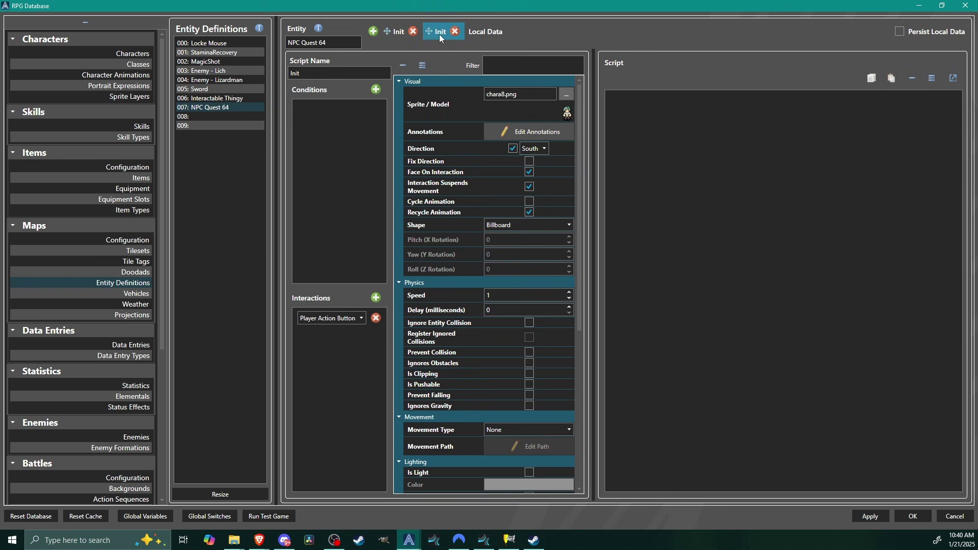
pyautogui.click(395, 33)
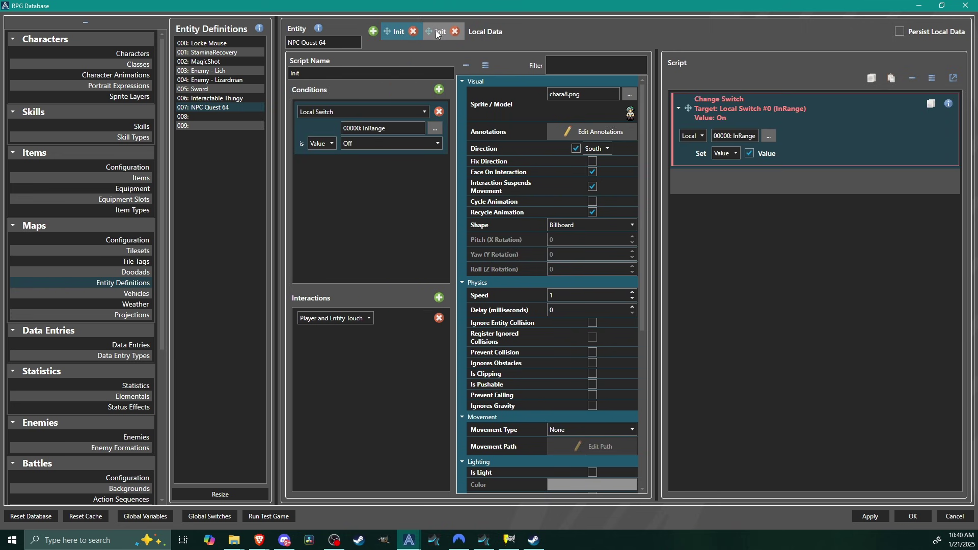
pyautogui.click(434, 31)
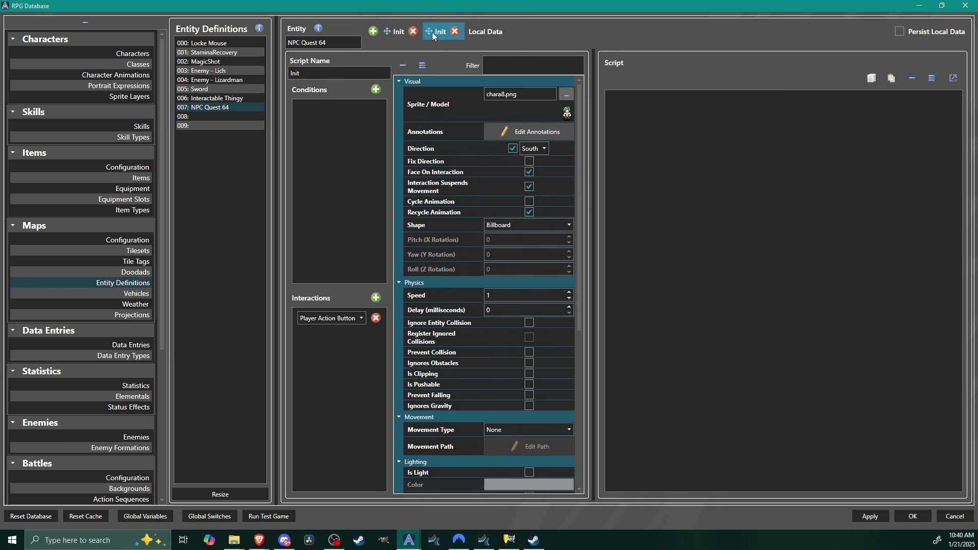
# Step: Move the new page ahead of the existing Init page and rename it AnnotationON
pyautogui.click(387, 32)
pyautogui.click(399, 33)
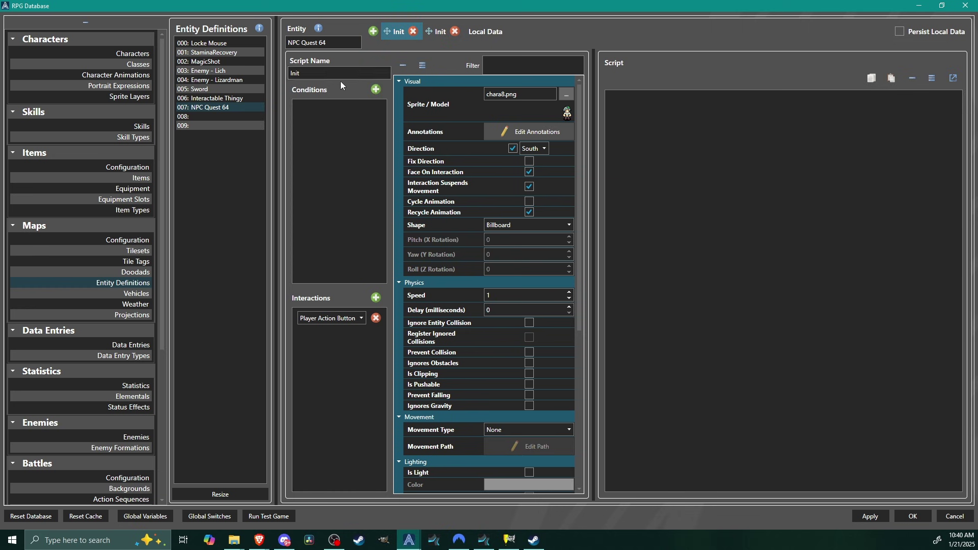
pyautogui.doubleClick(330, 73)
pyautogui.write('AnnotationON')
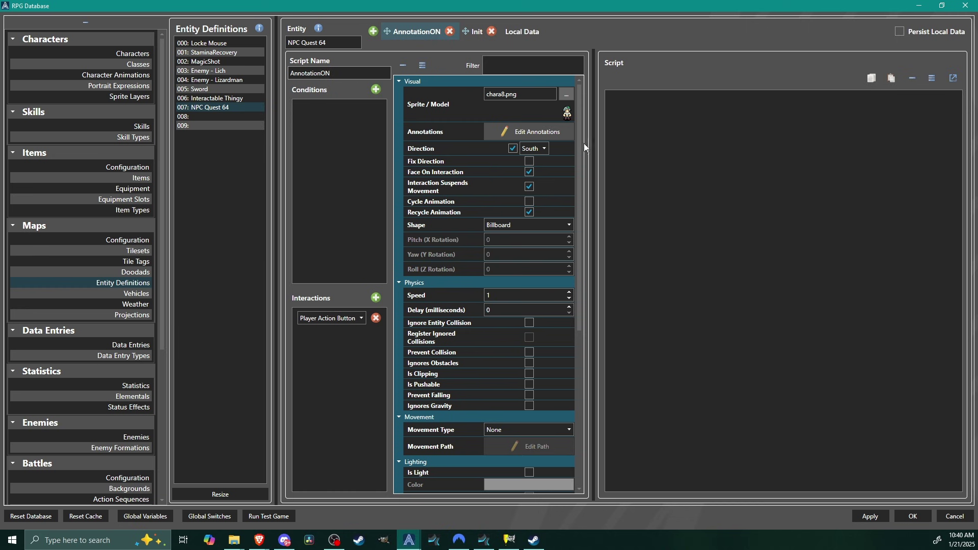
# Step: Give the AnnotationON page a Local Switch condition requiring InRange to be On
pyautogui.click(382, 90)
pyautogui.click(386, 112)
pyautogui.click(357, 117)
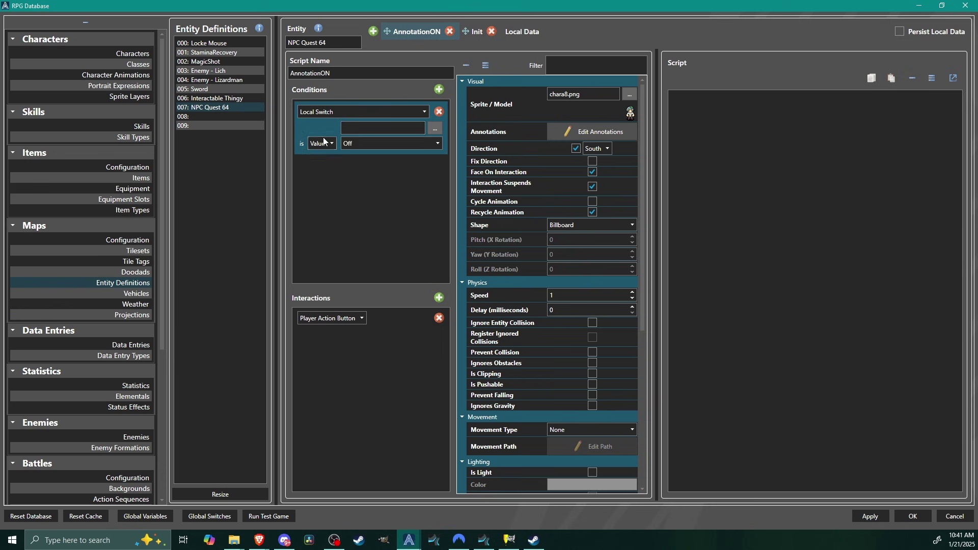
pyautogui.click(434, 128)
pyautogui.click(378, 113)
pyautogui.click(484, 100)
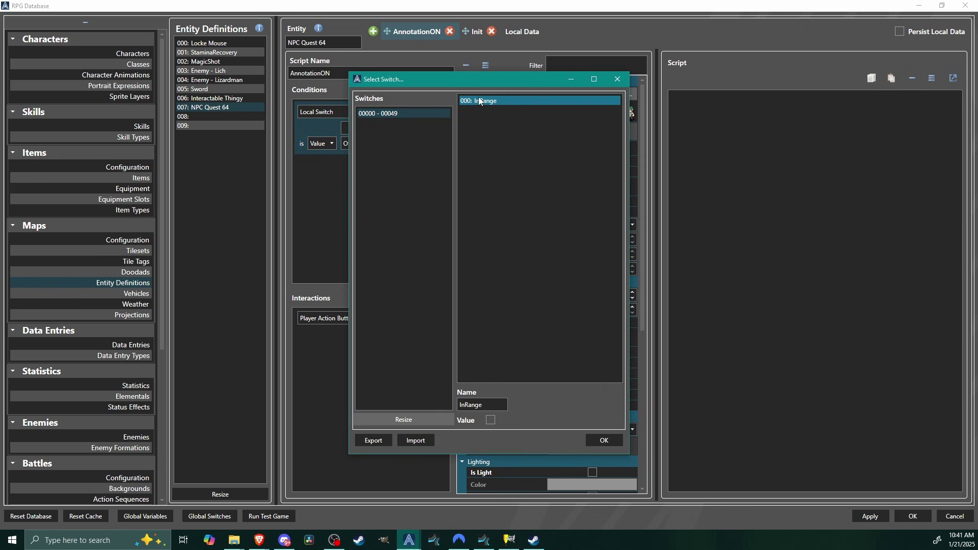
pyautogui.click(604, 441)
pyautogui.click(355, 143)
pyautogui.click(359, 163)
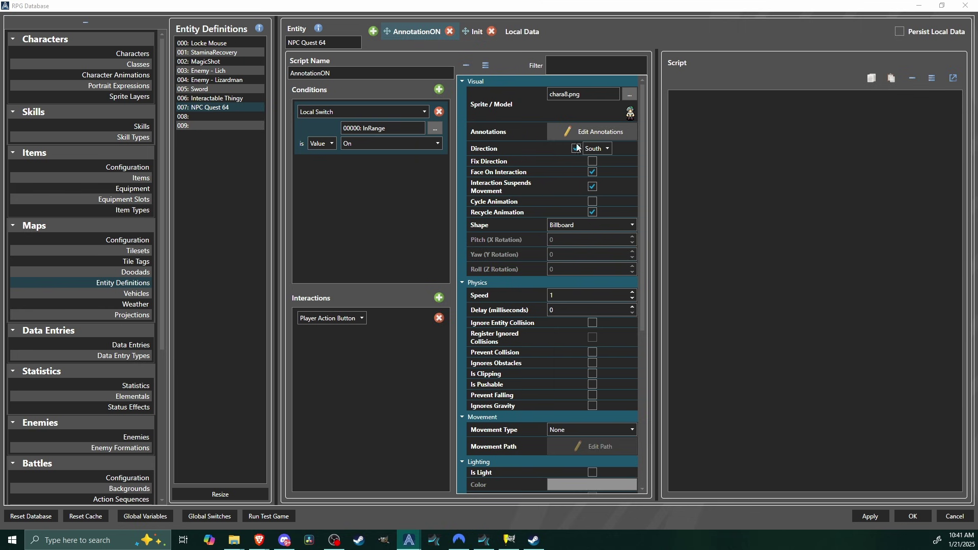
# Step: Add a Sprite annotation to the AnnotationON page using yellow exp.png from the UI folder, with the whole image as one frame
pyautogui.click(604, 131)
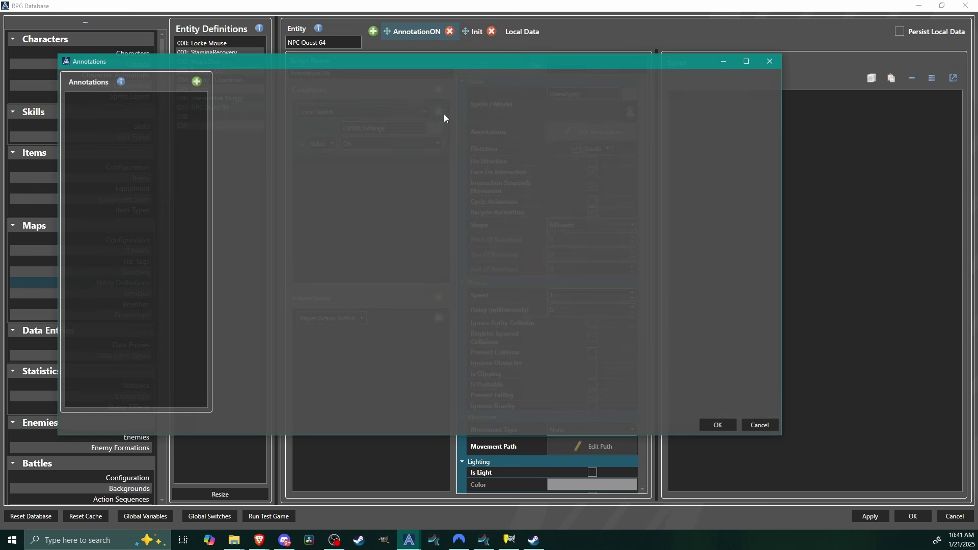
pyautogui.click(197, 82)
pyautogui.click(229, 77)
pyautogui.click(141, 100)
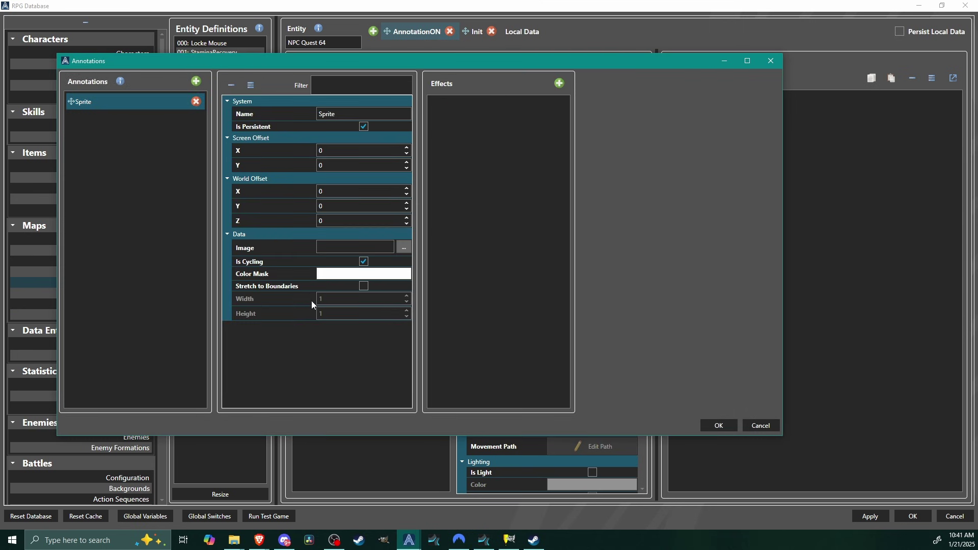
pyautogui.click(403, 248)
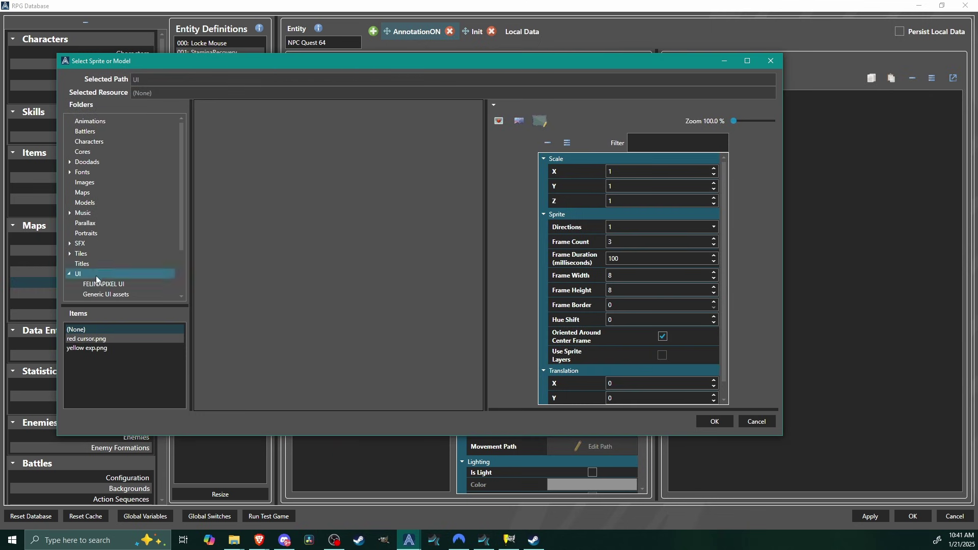
pyautogui.click(94, 348)
pyautogui.click(499, 120)
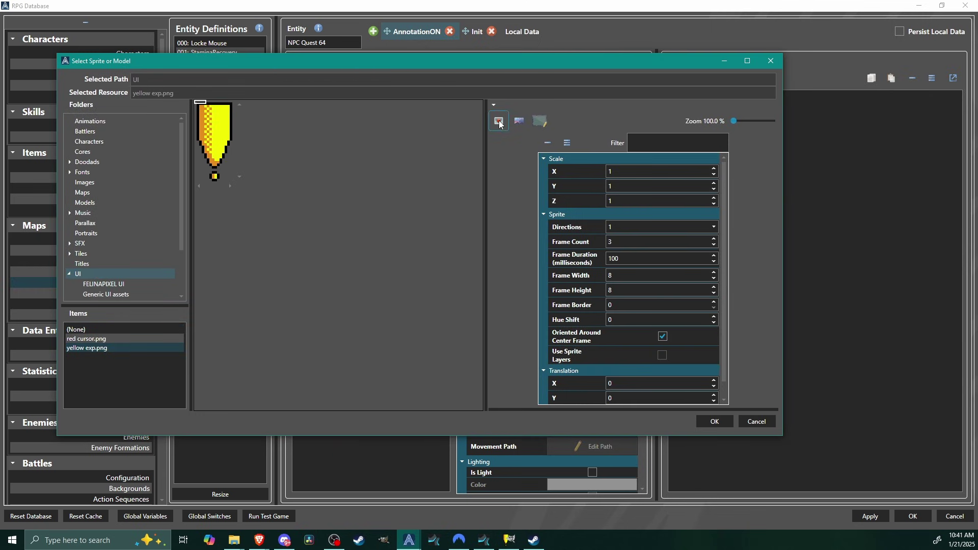
pyautogui.click(715, 422)
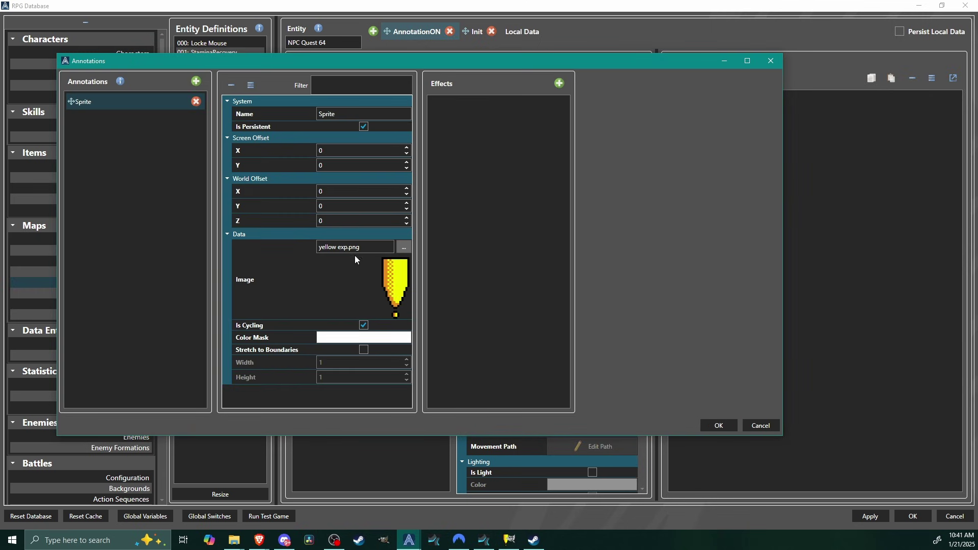
# Step: Set the annotation's world offset to X -0.1 and Y 0.5, recheck its image frame, and save the database changes
pyautogui.doubleClick(334, 207)
pyautogui.doubleClick(337, 220)
pyautogui.click(331, 205)
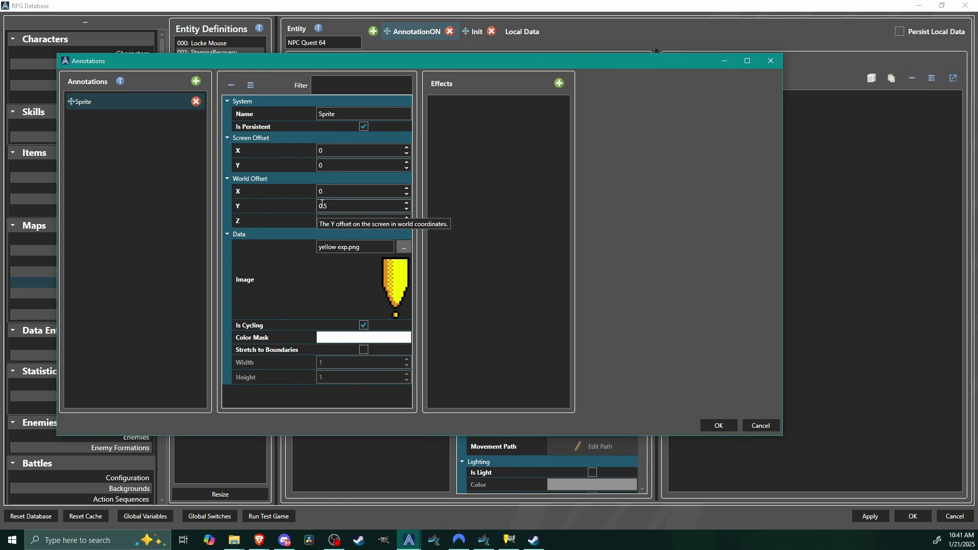
pyautogui.click(352, 192)
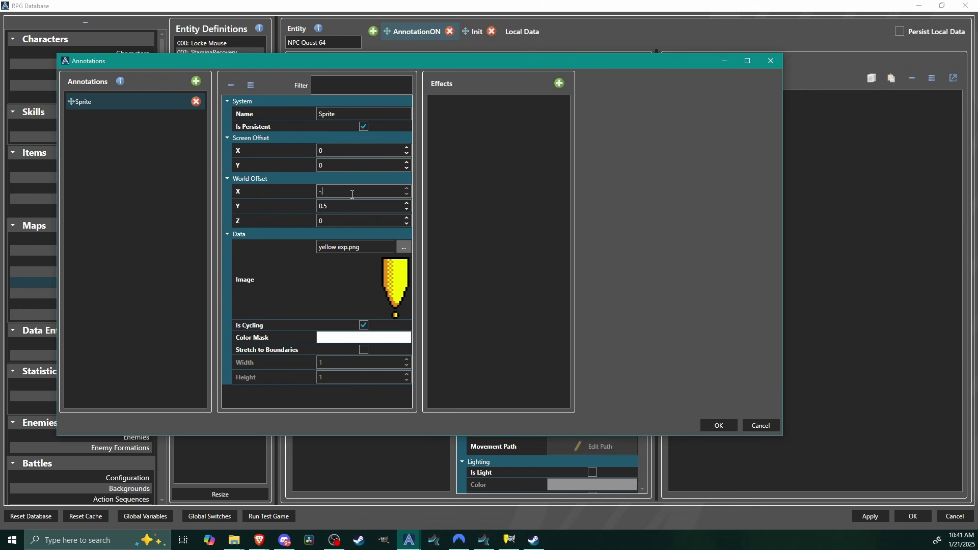
pyautogui.click(341, 222)
pyautogui.click(363, 324)
pyautogui.click(402, 247)
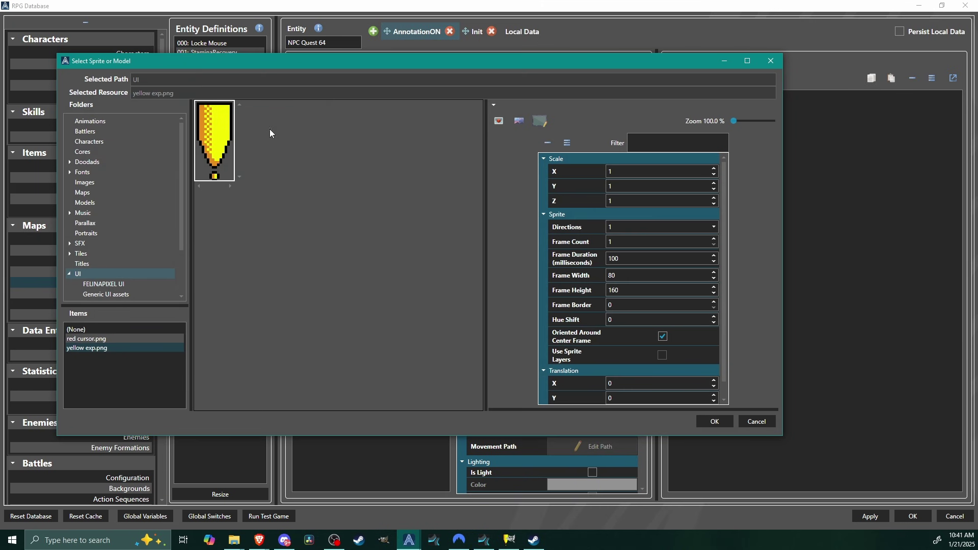
pyautogui.click(715, 421)
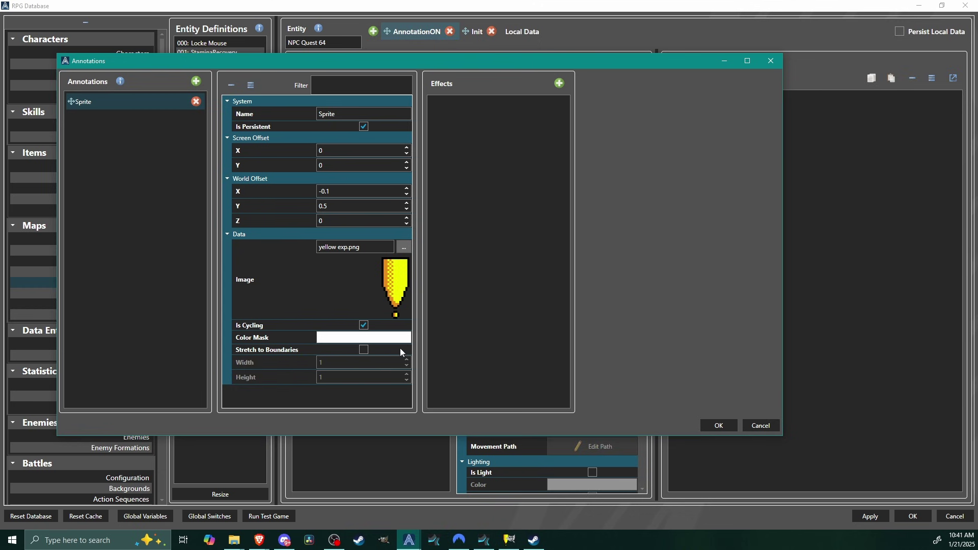
pyautogui.click(712, 426)
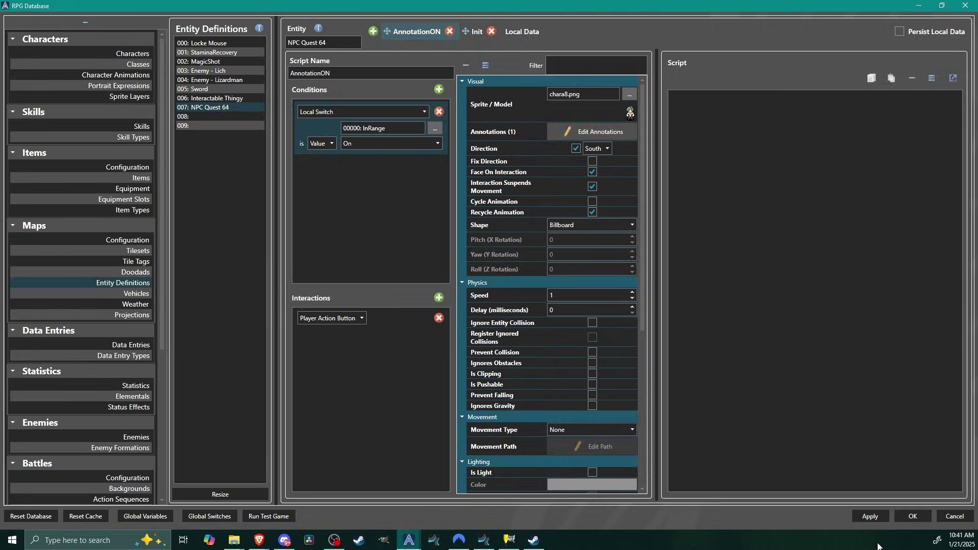
pyautogui.click(912, 516)
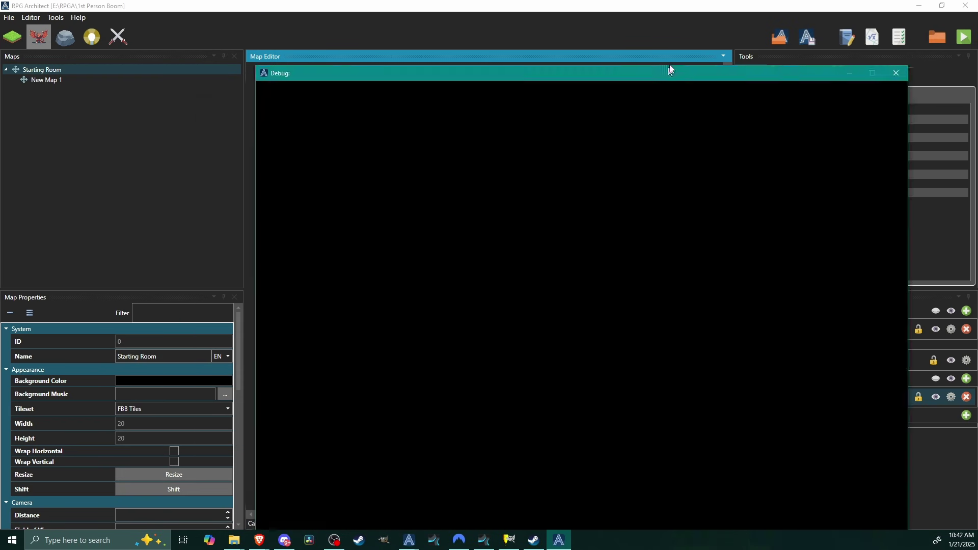
# Step: Playtest the map by walking toward, around and away from the quest NPC to check its exclamation mark, and close the test game
pyautogui.moveTo(669, 70); pyautogui.dragTo(525, 20)
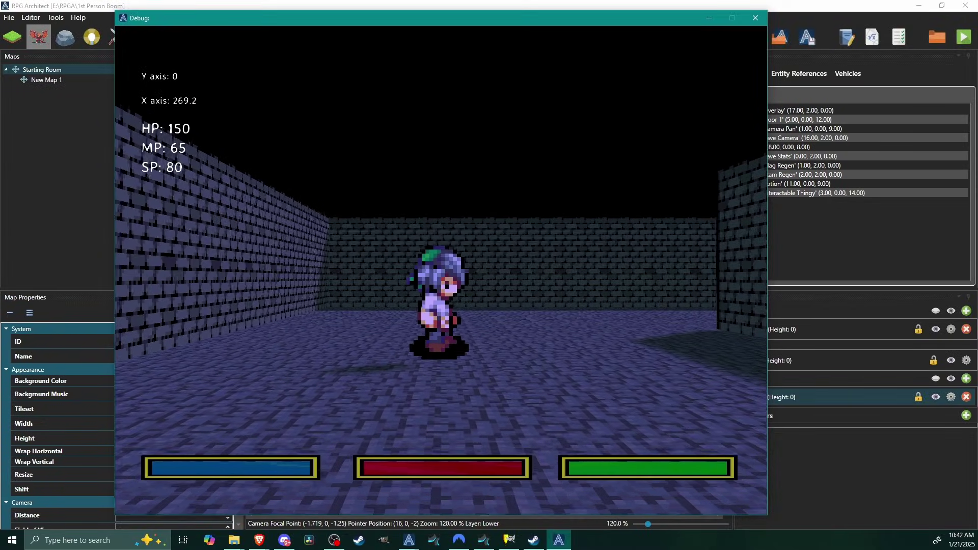
pyautogui.press('w')
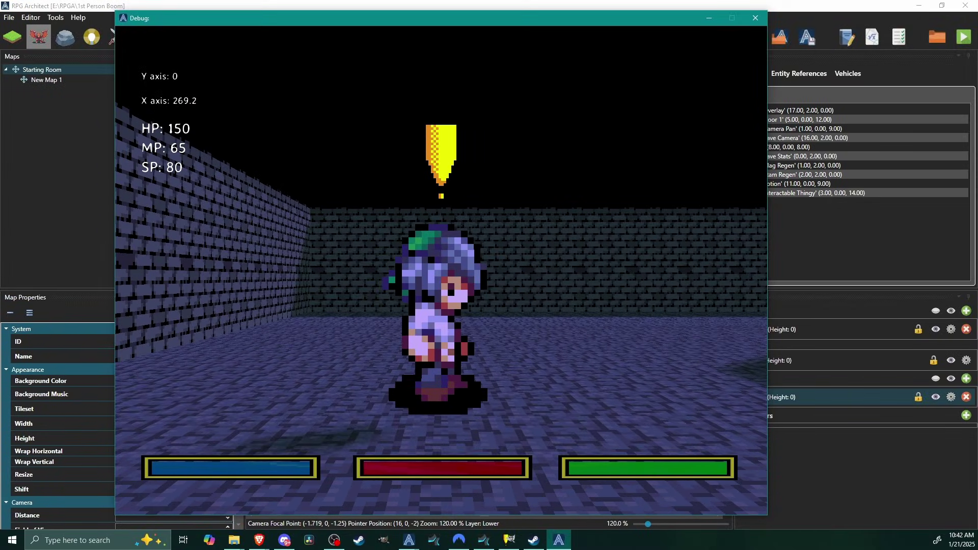
pyautogui.press('d')
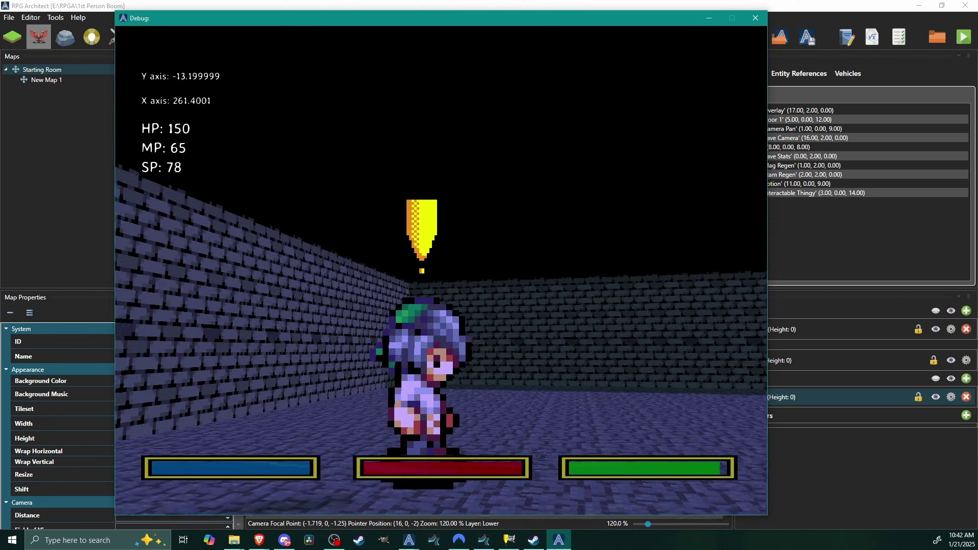
pyautogui.press('d')
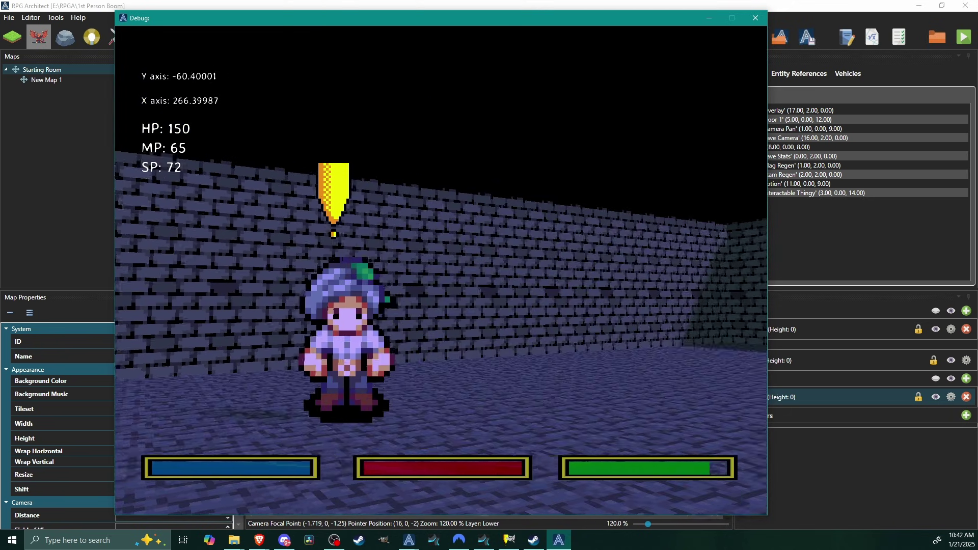
pyautogui.press('d')
pyautogui.press('w')
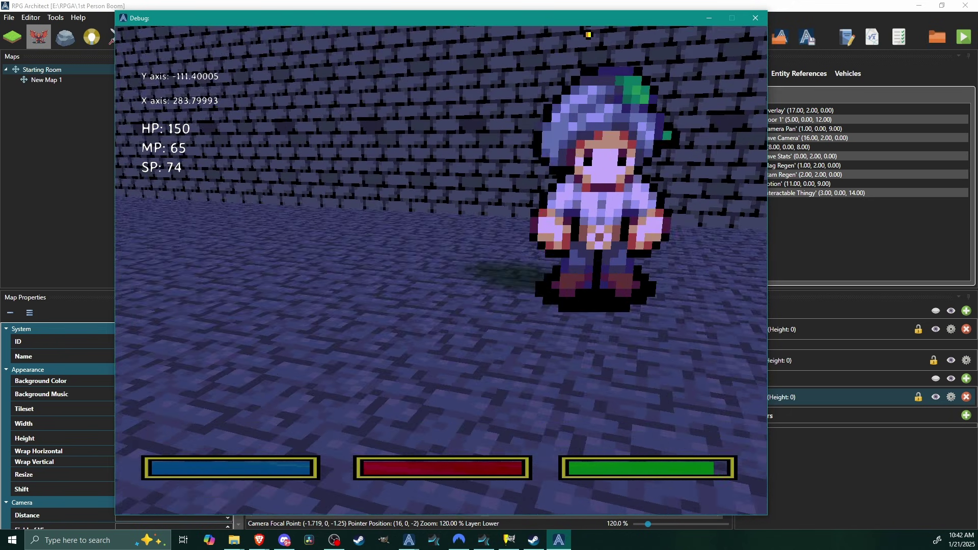
pyautogui.press('a')
pyautogui.hotkey('shift', 'w')
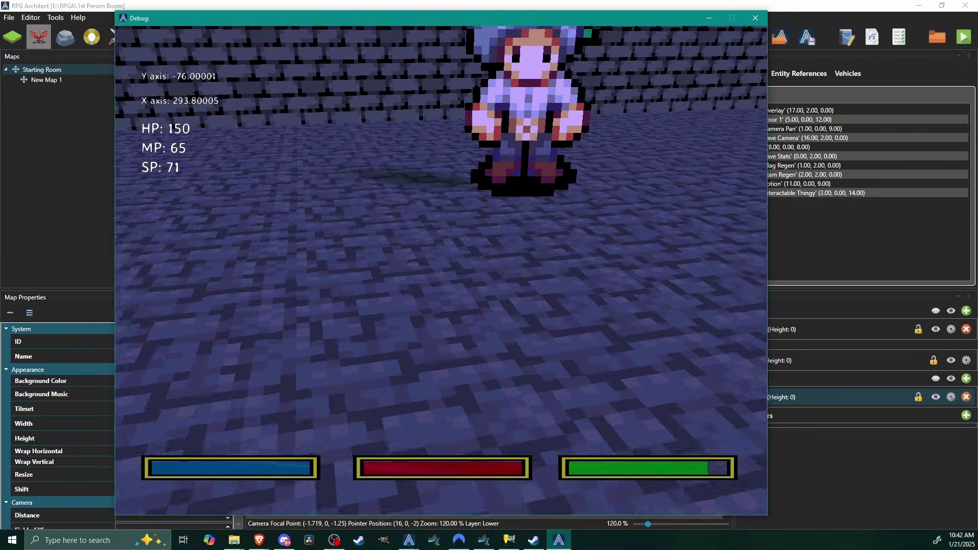
pyautogui.hotkey('shift', 's')
pyautogui.hotkey('shift', 'w')
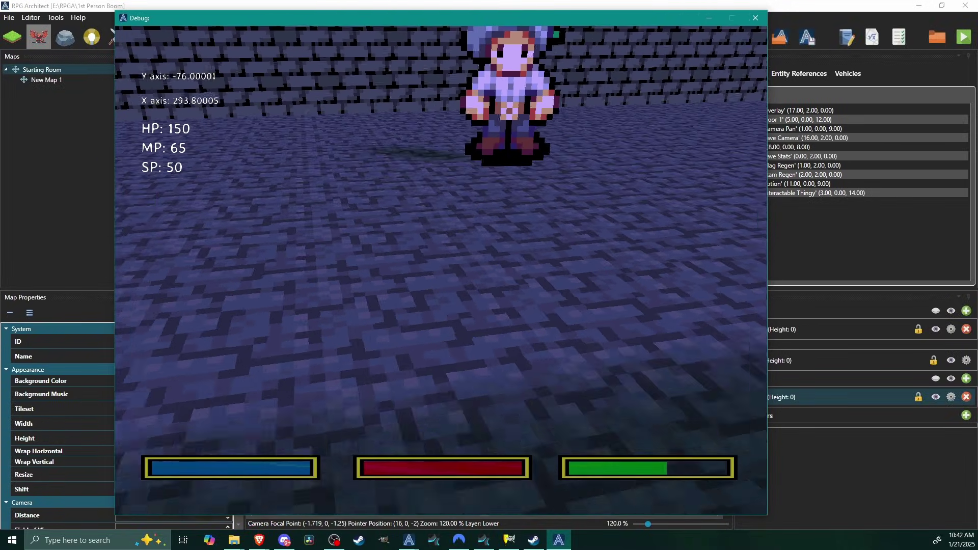
pyautogui.press('Escape')
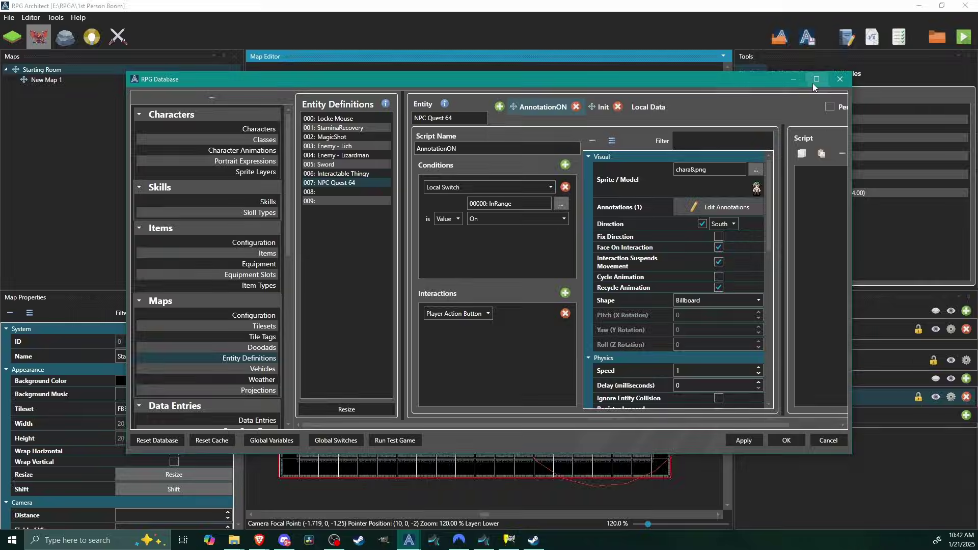
# Step: Enable Ignore Entity Collision and Register Ignored Collisions on both the AnnotationON and Init pages of NPC Quest 64
pyautogui.click(816, 79)
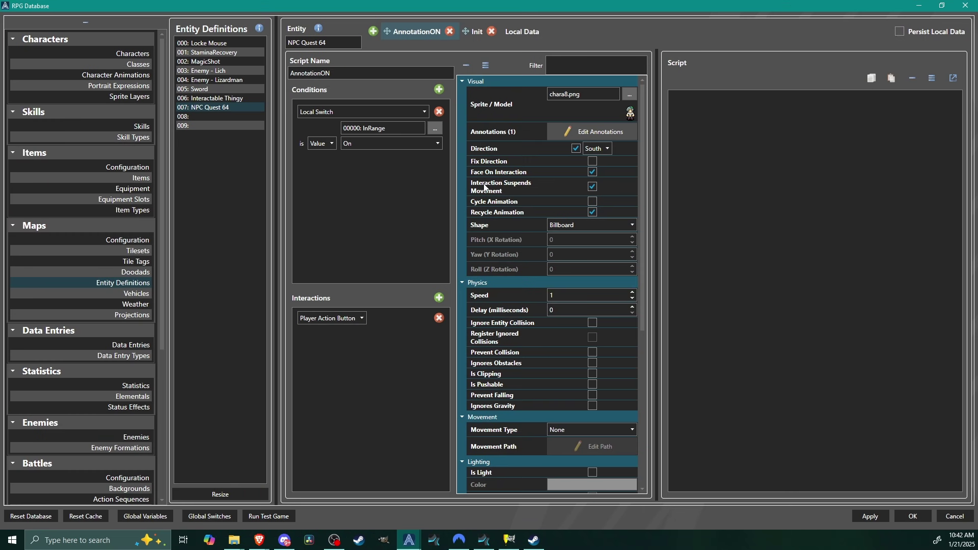
pyautogui.click(593, 321)
pyautogui.click(593, 337)
pyautogui.click(472, 32)
pyautogui.click(592, 323)
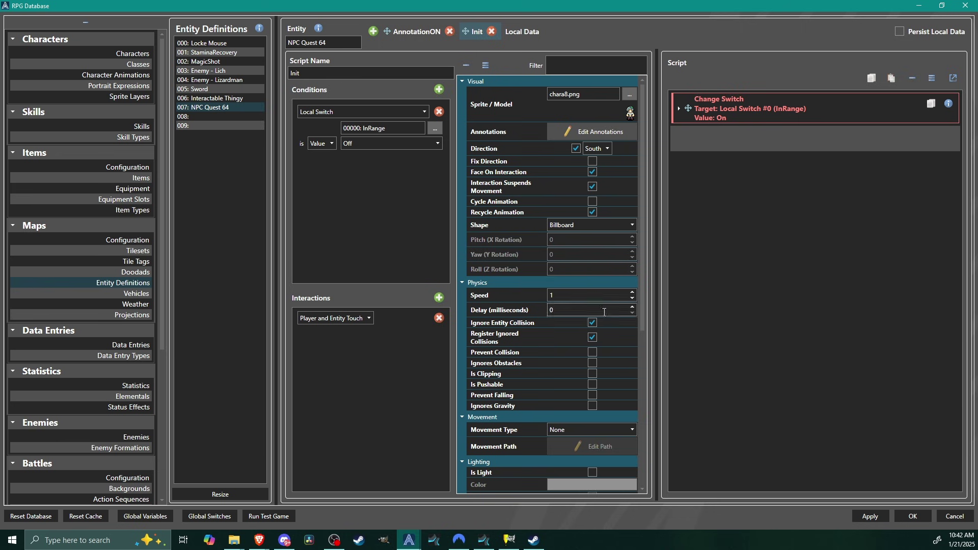
# Step: Check the AnnotationON page of NPC Quest 64, save the database changes, and close the database
pyautogui.click(401, 32)
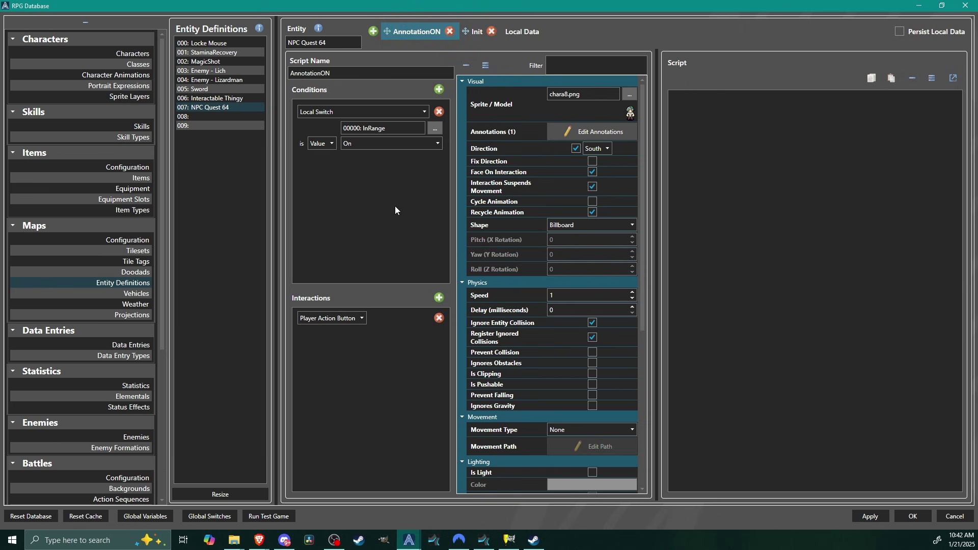
pyautogui.click(870, 517)
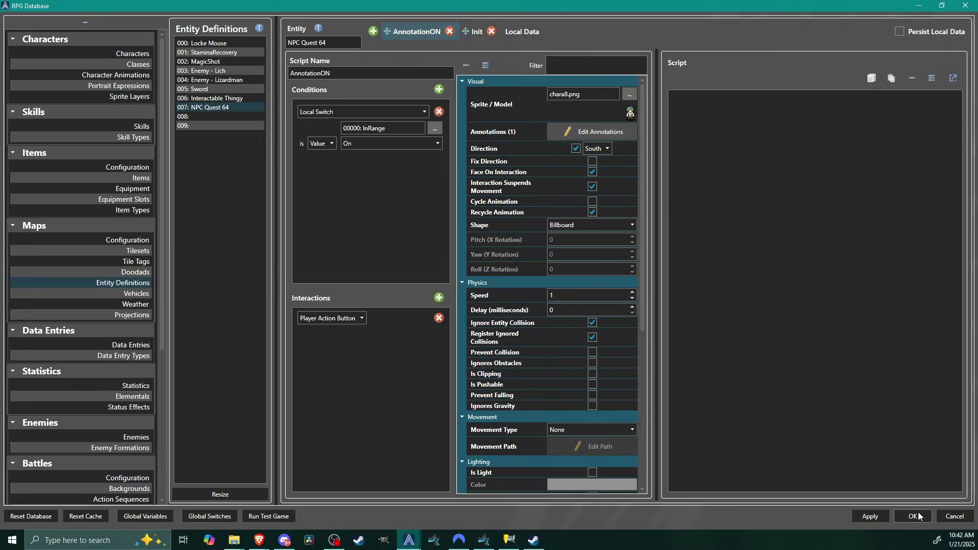
pyautogui.click(913, 516)
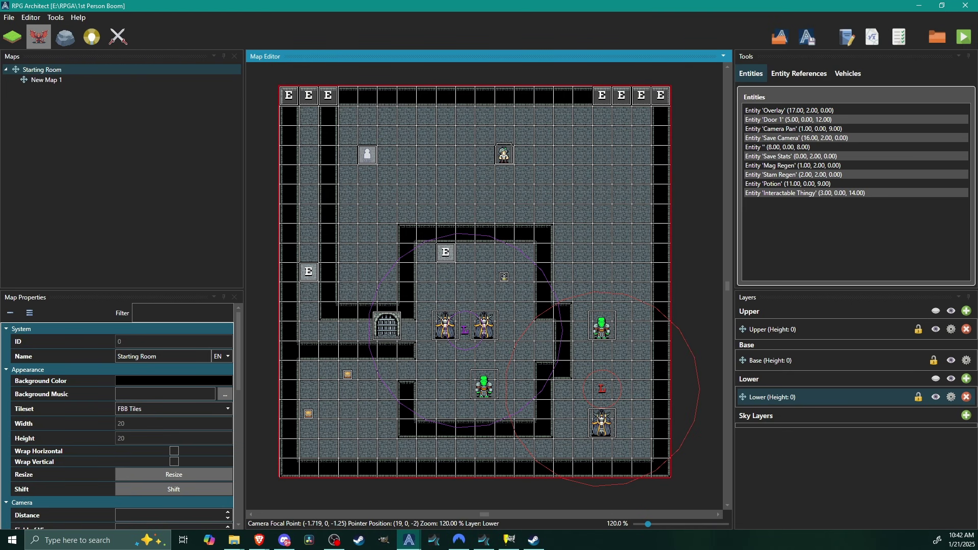
# Step: Playtest the map by approaching the quest NPC, circling it and backing away behind walls to check its exclamation mark, and close the test game
pyautogui.moveTo(0, 21); pyautogui.dragTo(409, 18)
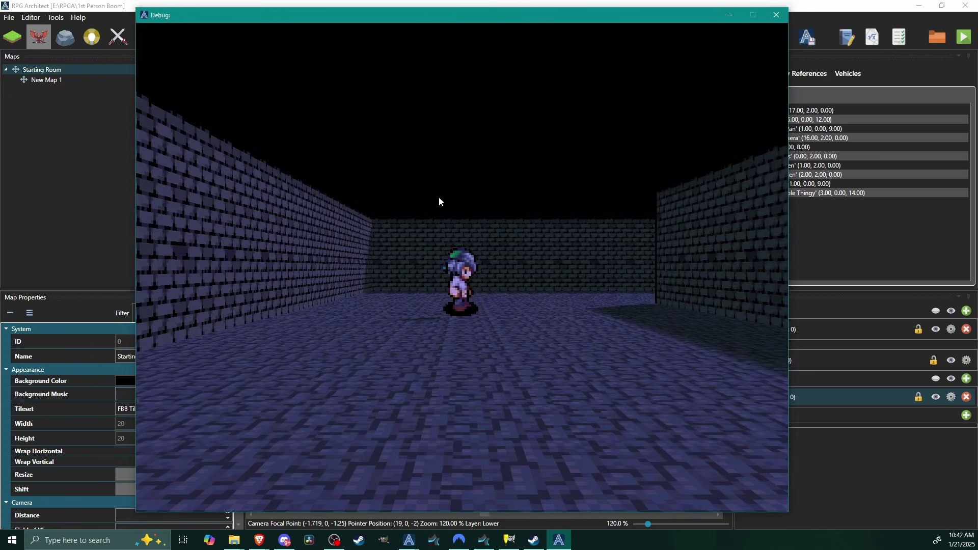
pyautogui.press('w')
pyautogui.press('shift')
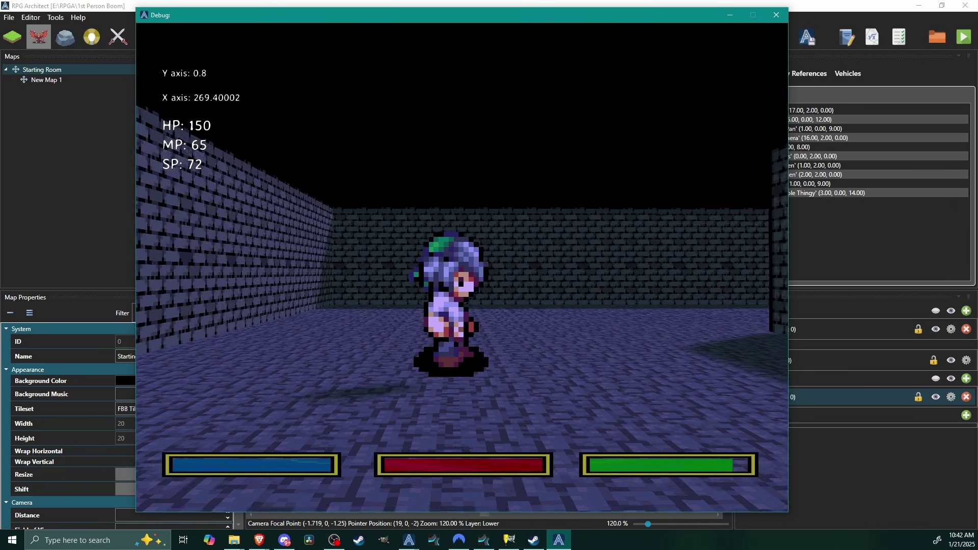
pyautogui.press('w')
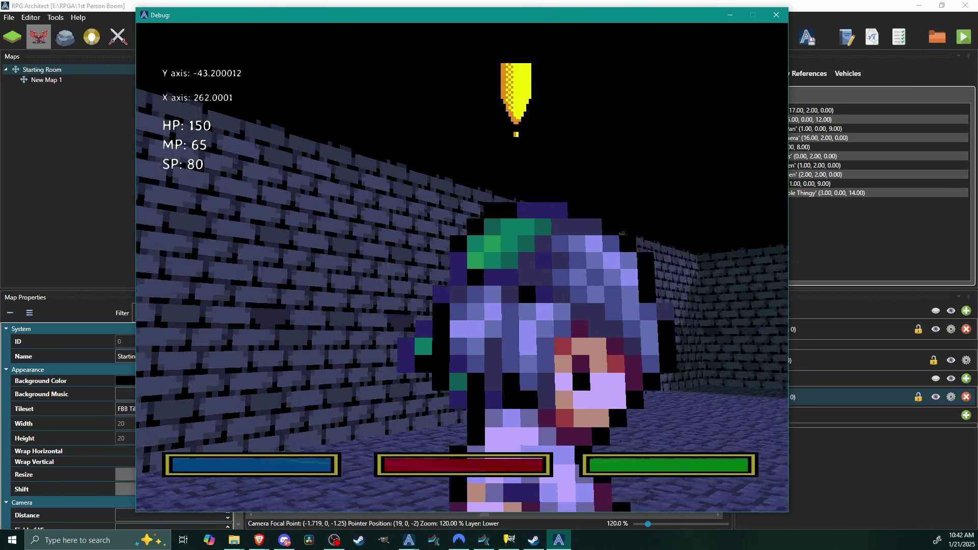
pyautogui.press('d')
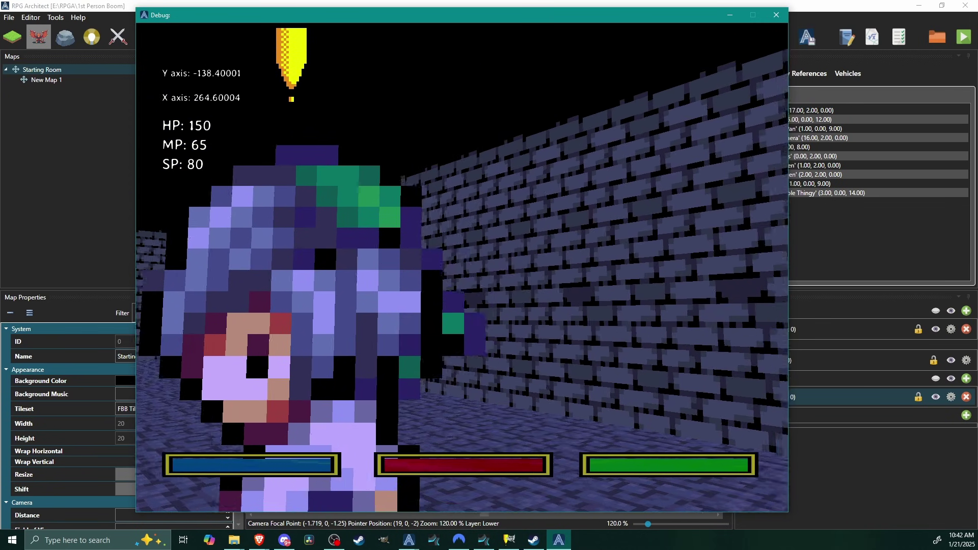
pyautogui.press('s')
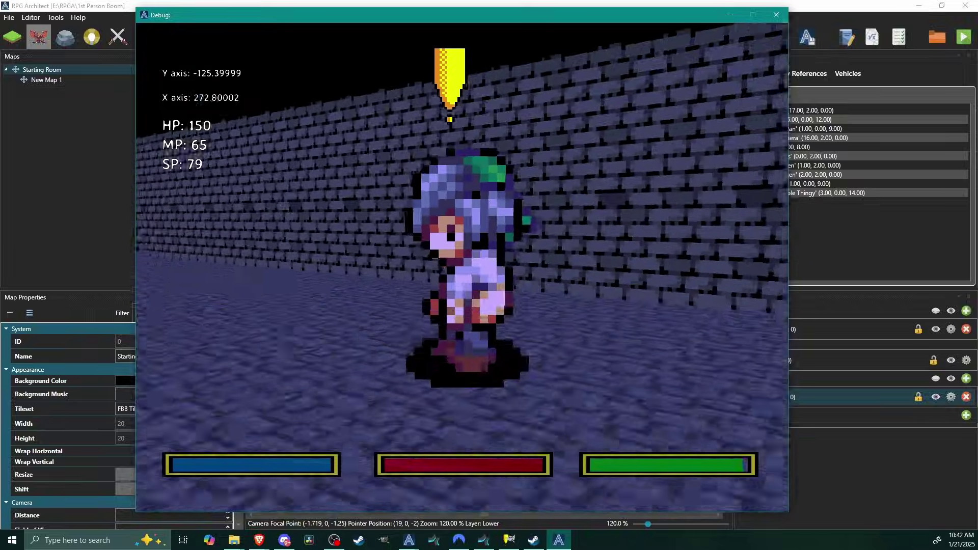
pyautogui.press('s')
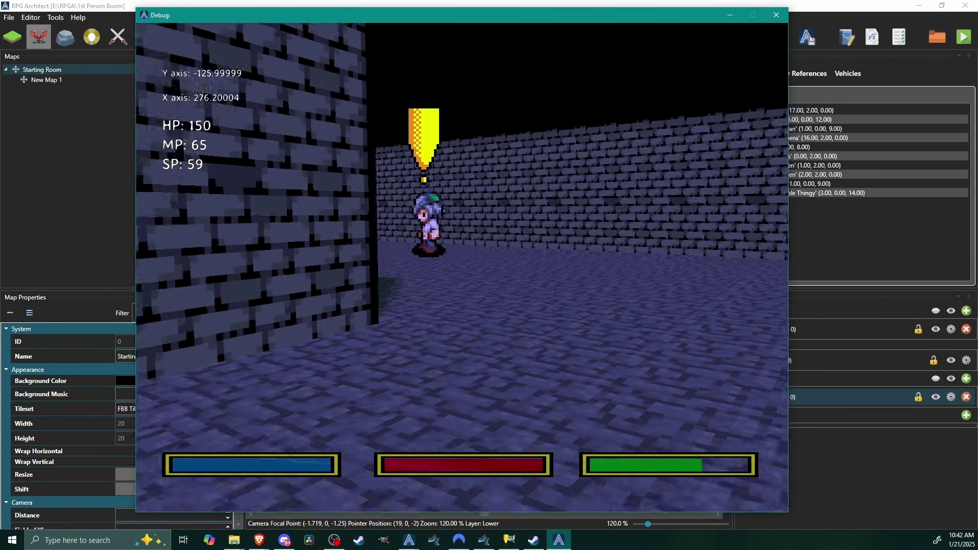
pyautogui.press('a')
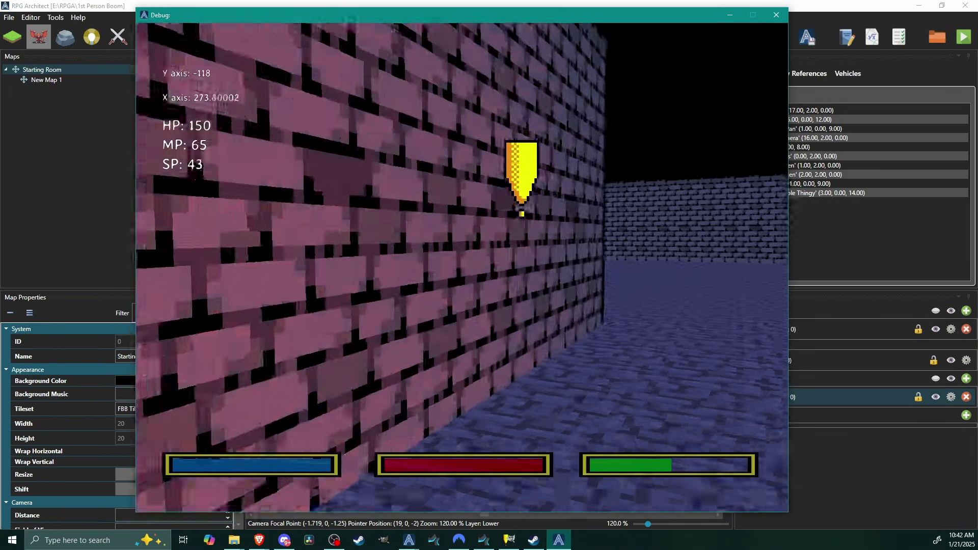
pyautogui.press('a')
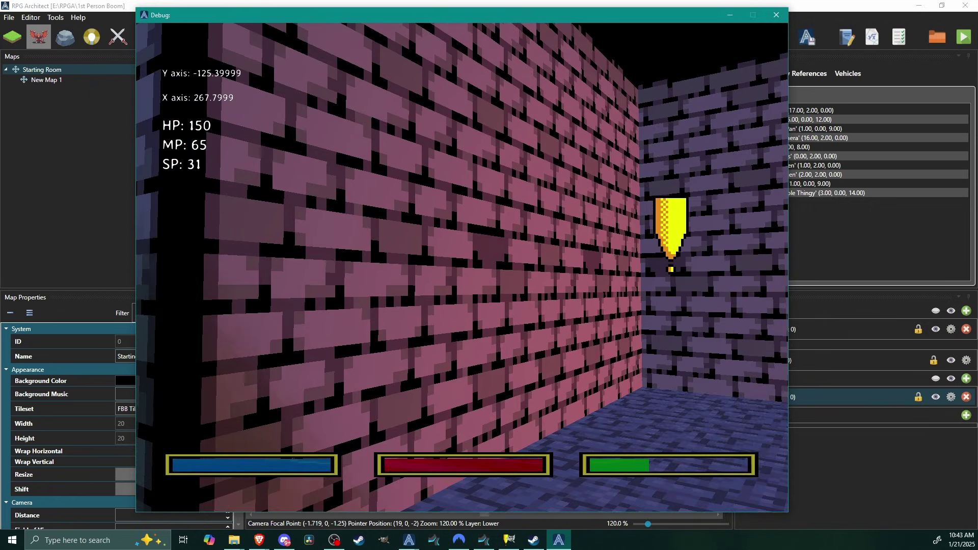
pyautogui.press('Escape')
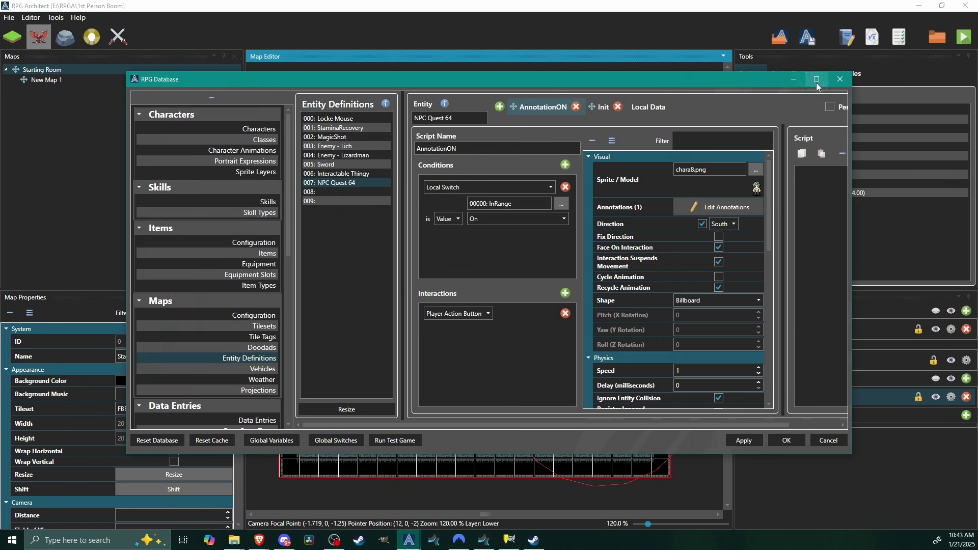
# Step: In NPC Quest 64, add a script page based on AnnotationON, place it between AnnotationON and Init, and name it AnnotationOFF
pyautogui.click(816, 80)
pyautogui.click(373, 31)
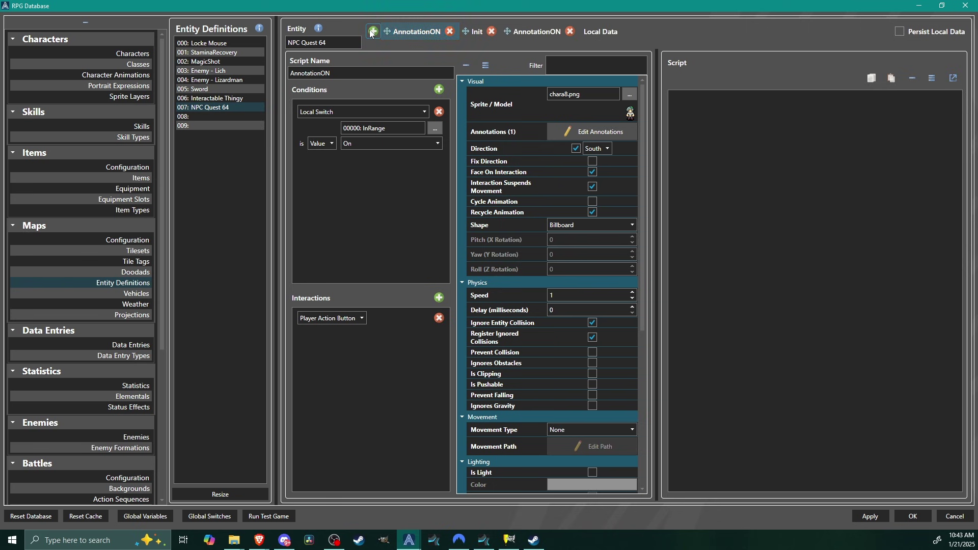
pyautogui.click(514, 33)
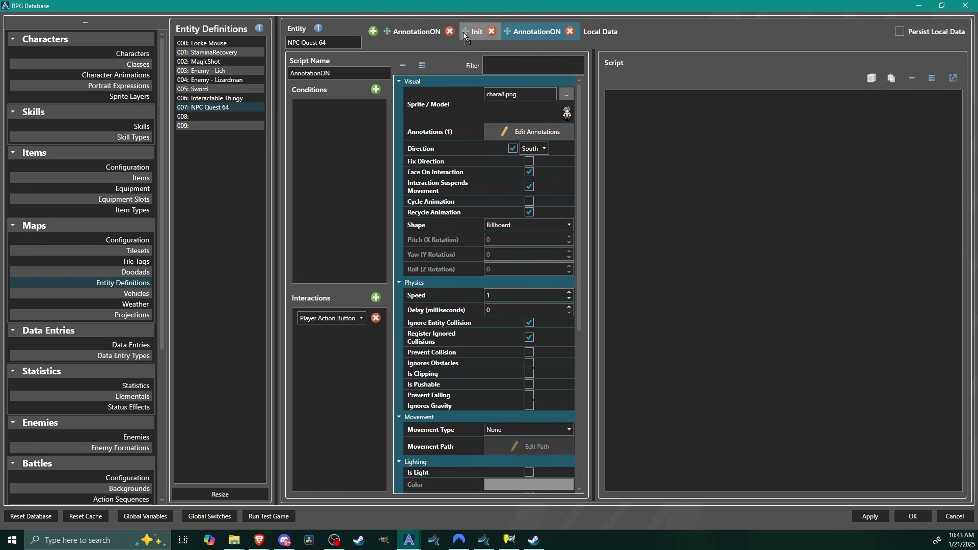
pyautogui.moveTo(463, 32)
pyautogui.mouseDown()
pyautogui.moveTo(483, 35)
pyautogui.moveTo(411, 33)
pyautogui.moveTo(548, 31)
pyautogui.mouseUp()
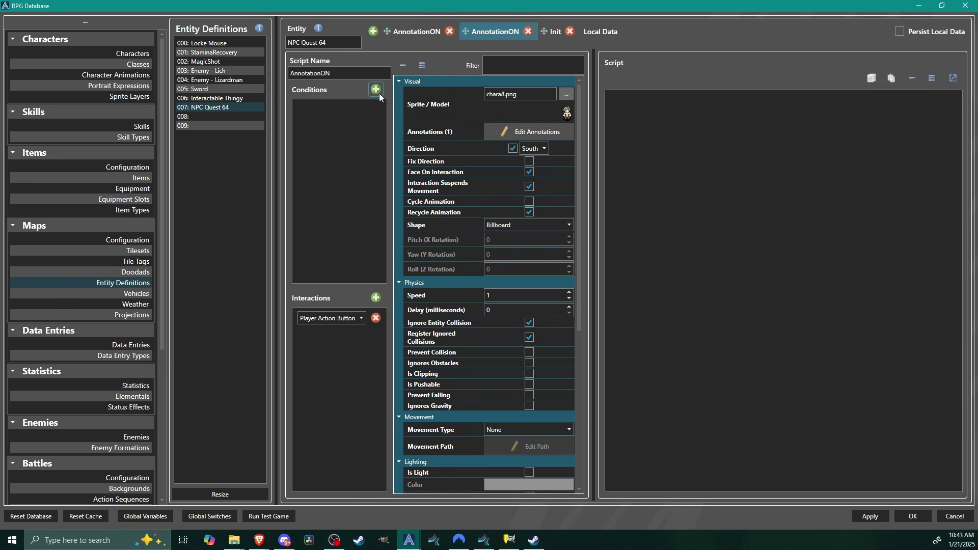
pyautogui.click(346, 72)
pyautogui.press('BackSpace')
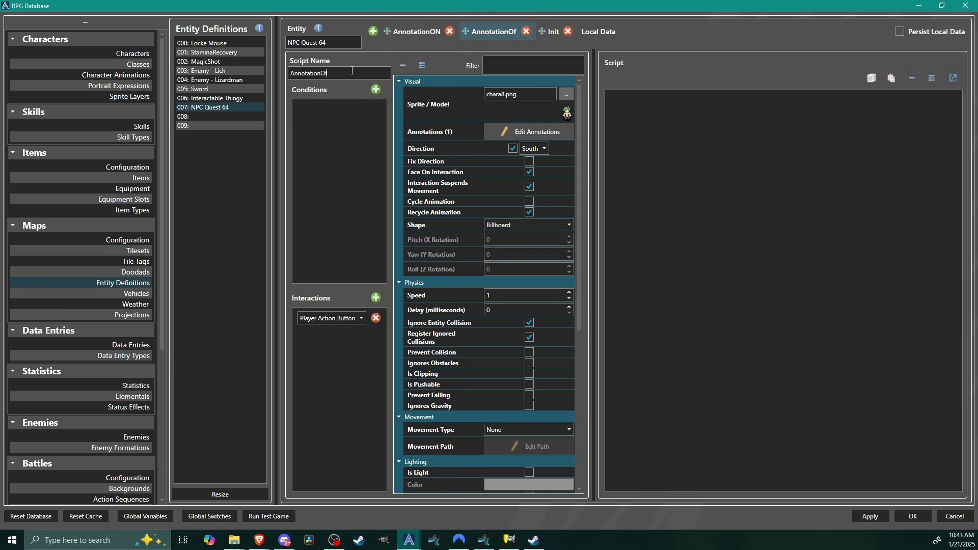
pyautogui.write('FF')
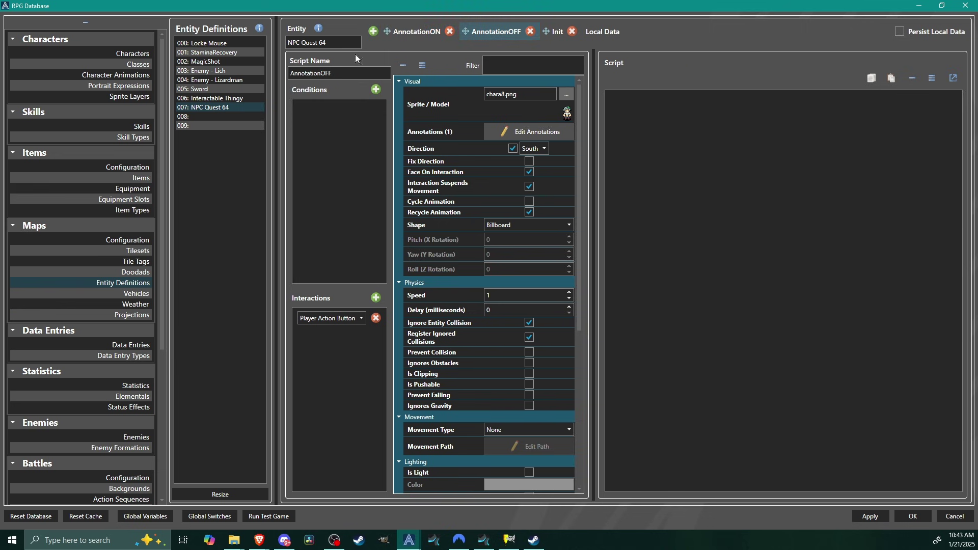
# Step: On the AnnotationOFF page, set the interaction to Player and Entity Not Touching and remove the Sprite annotation
pyautogui.click(415, 30)
pyautogui.click(485, 36)
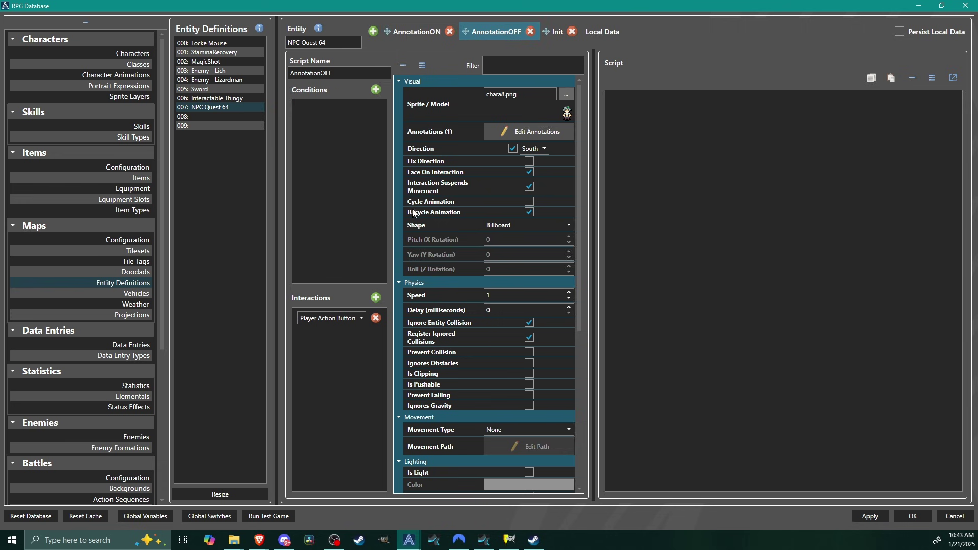
pyautogui.click(336, 318)
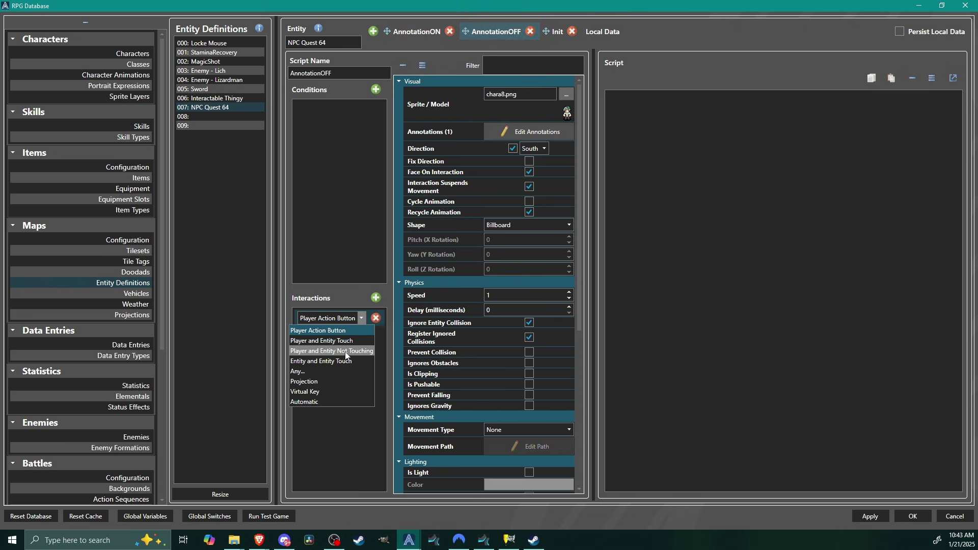
pyautogui.click(366, 351)
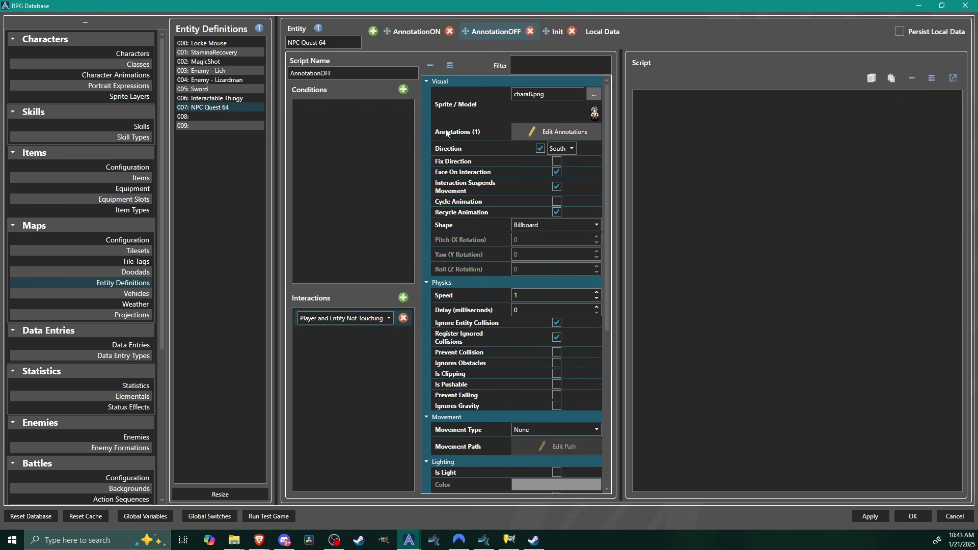
pyautogui.click(565, 133)
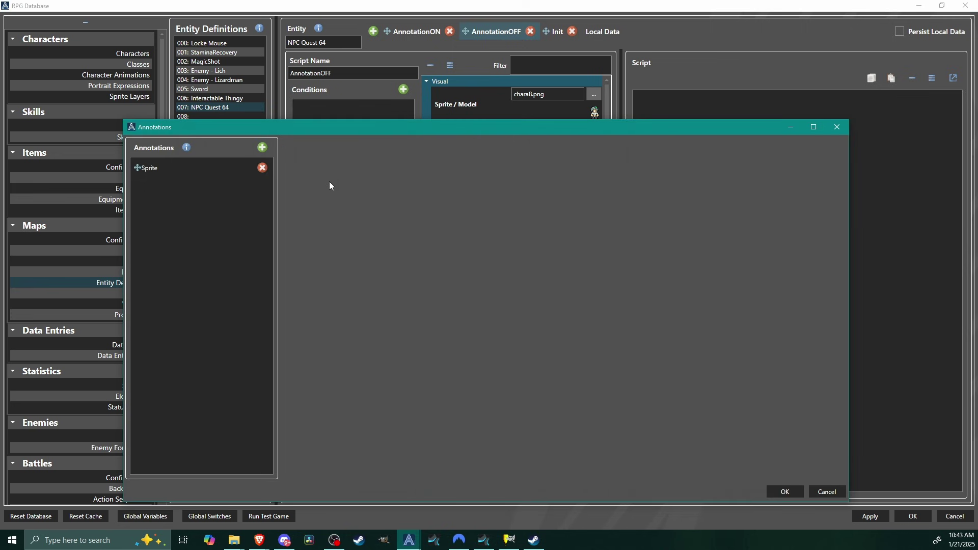
pyautogui.click(263, 168)
pyautogui.click(784, 492)
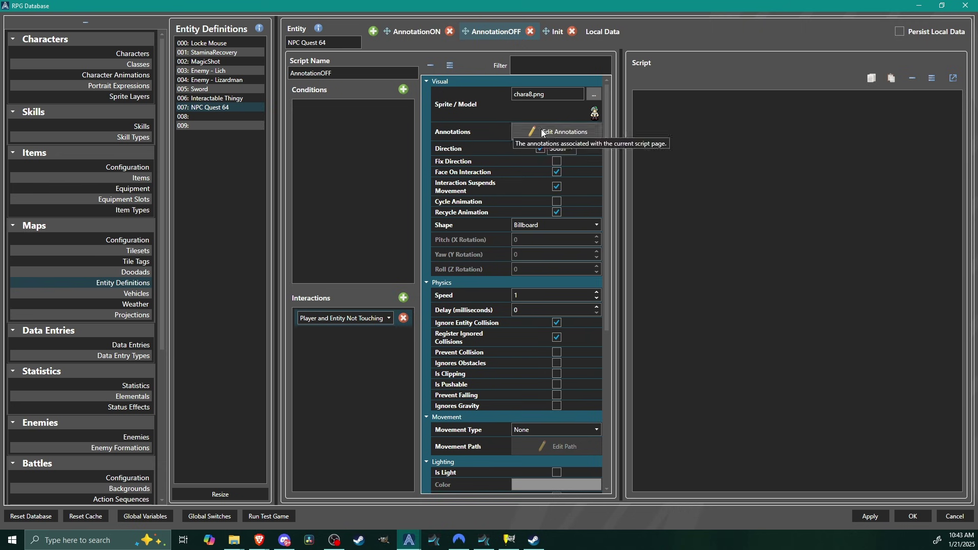
# Step: Compare the annotations on the AnnotationON, AnnotationOFF and Init pages, and save the database changes
pyautogui.click(417, 31)
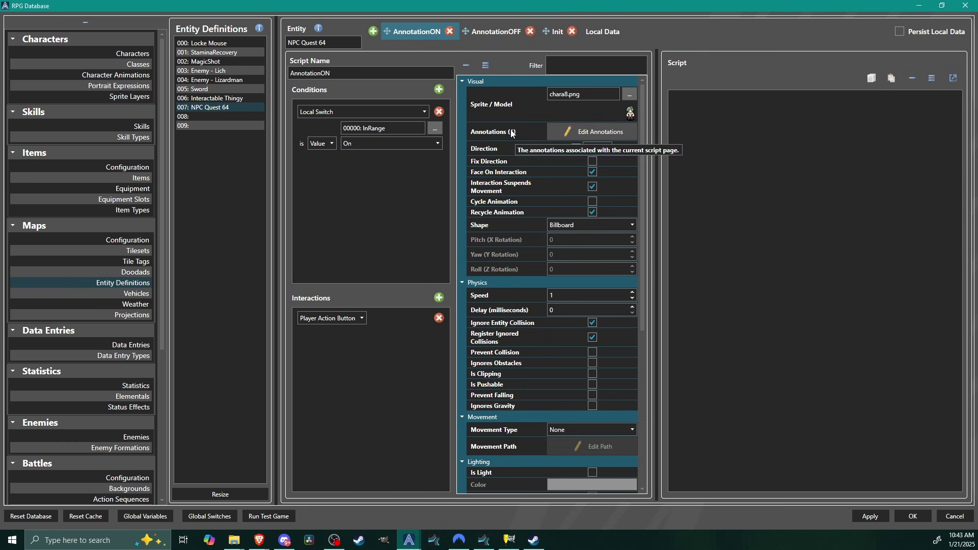
pyautogui.click(487, 33)
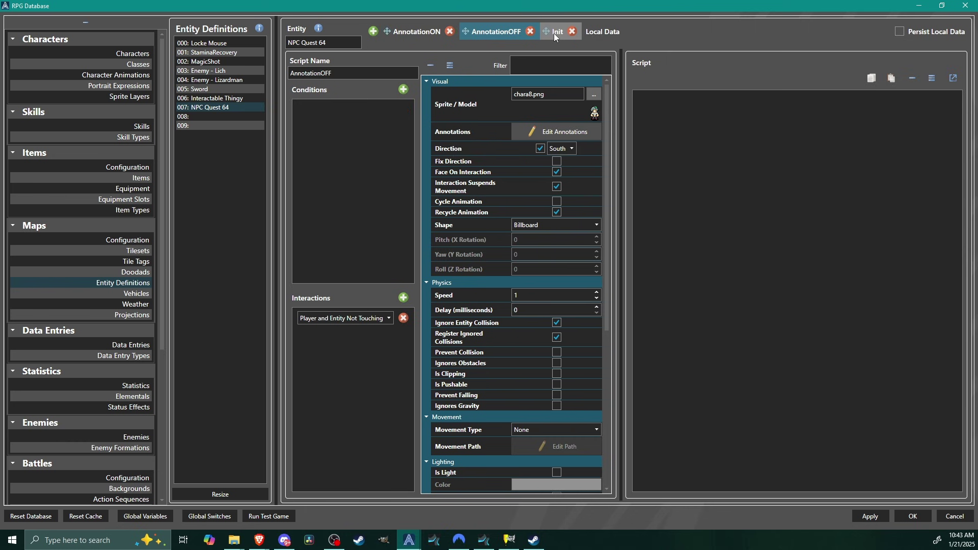
pyautogui.click(554, 33)
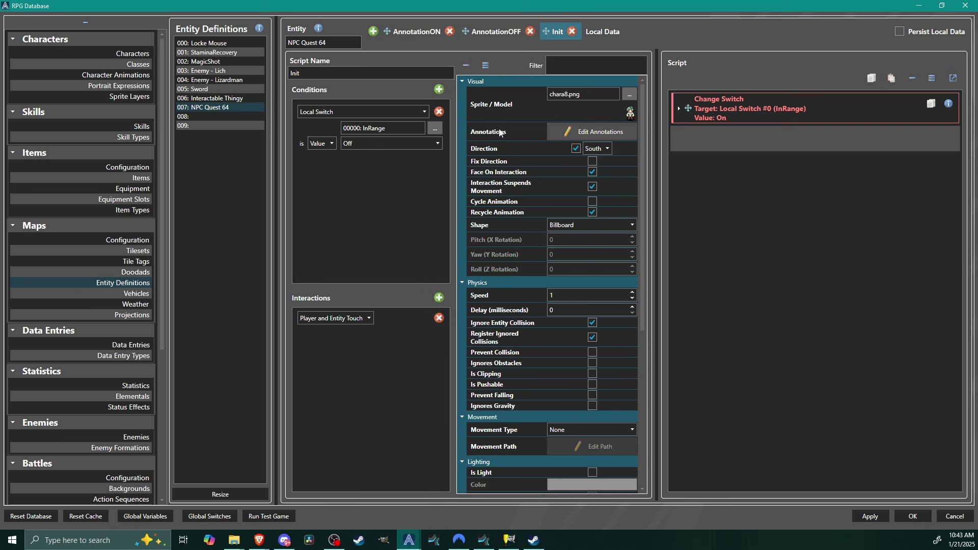
pyautogui.click(494, 33)
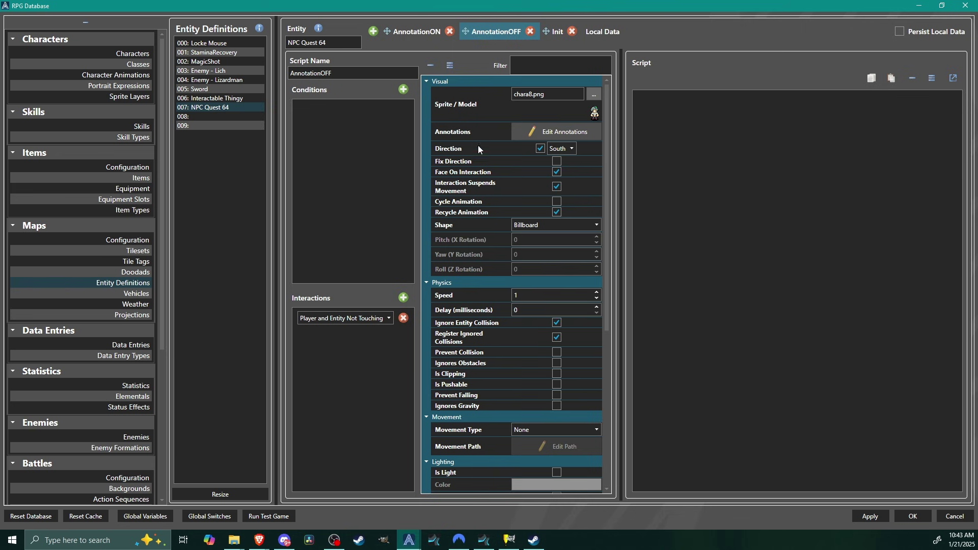
pyautogui.click(408, 34)
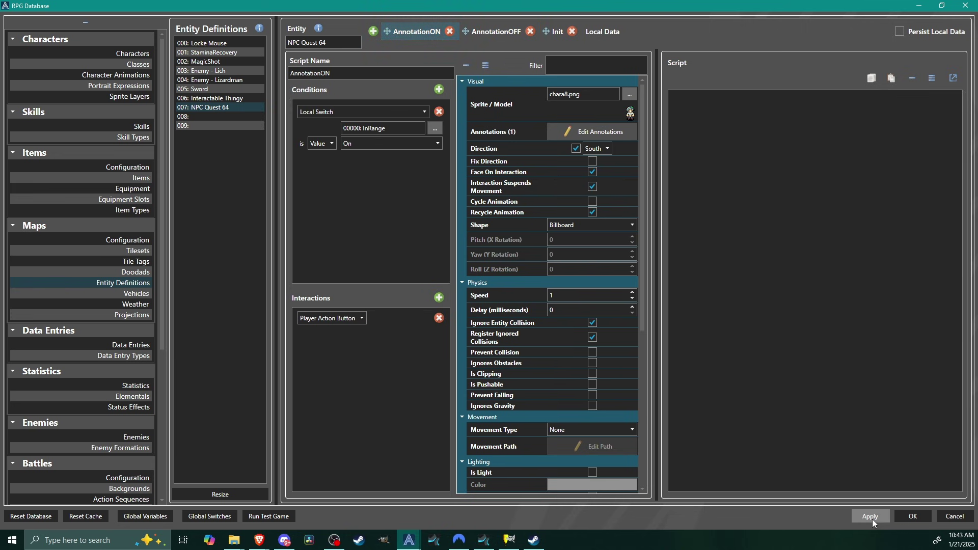
pyautogui.click(912, 516)
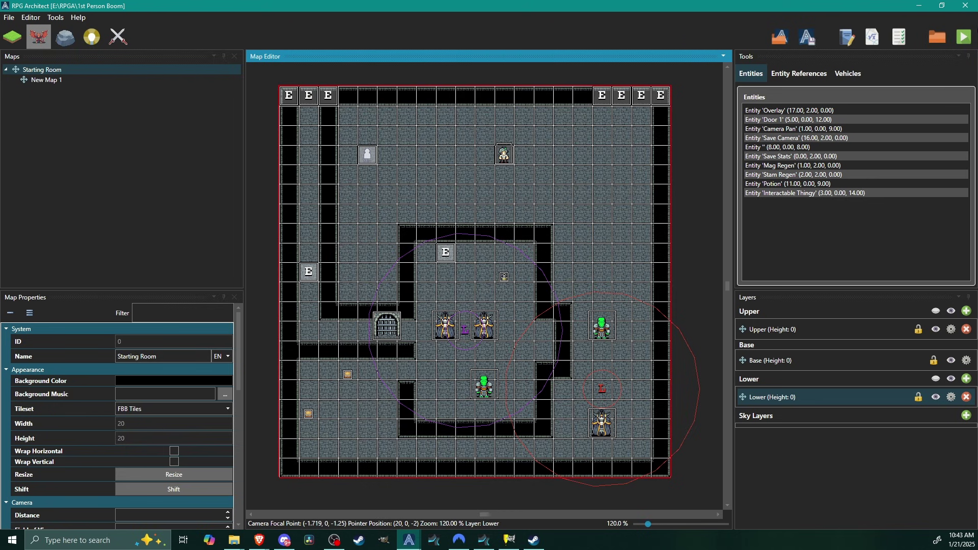
# Step: Playtest the map by repeatedly approaching and backing away from the quest NPC to check its exclamation mark, and close the test game
pyautogui.click(562, 32)
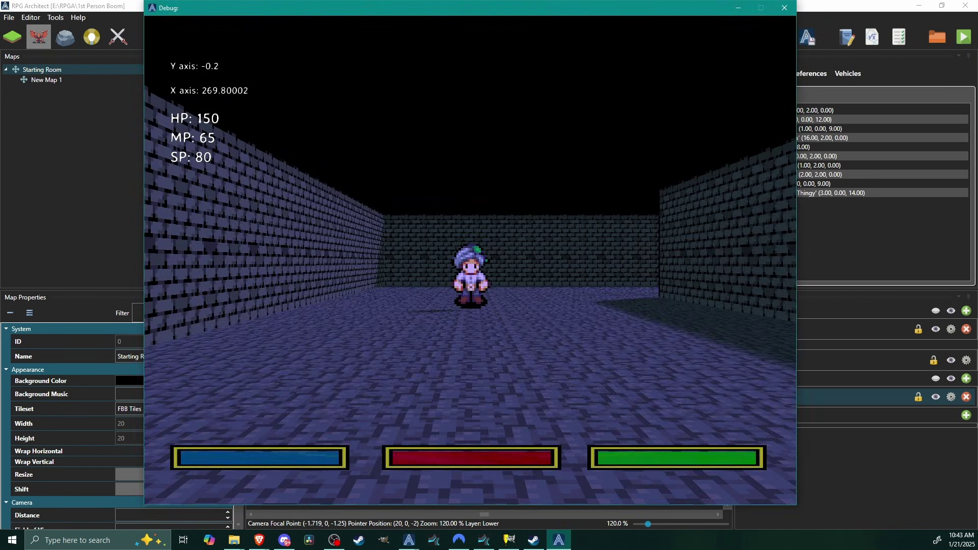
pyautogui.press('w')
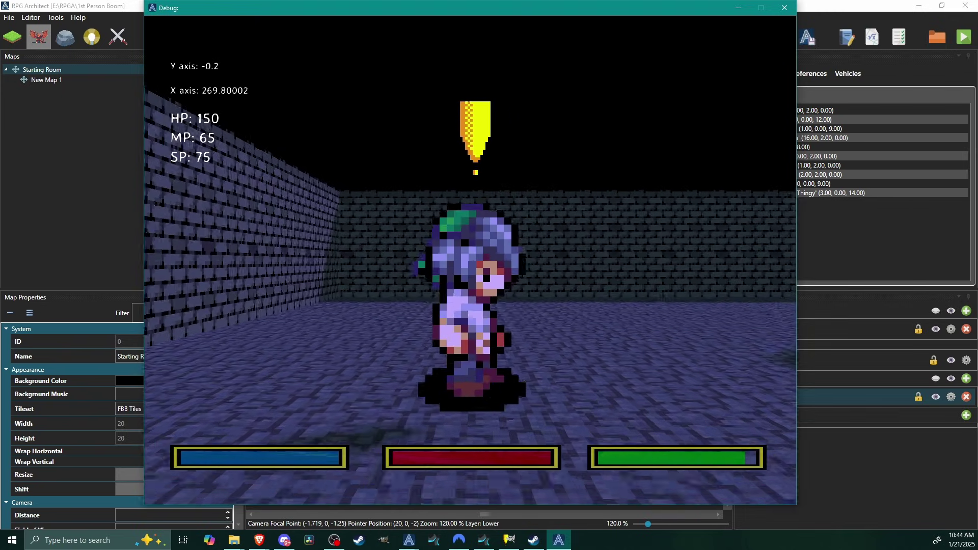
pyautogui.press('s')
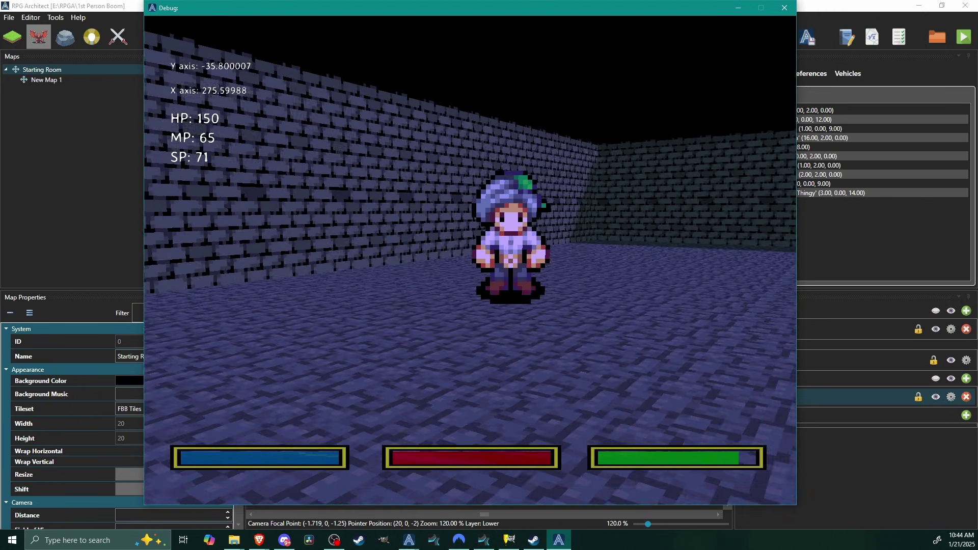
pyautogui.press('w')
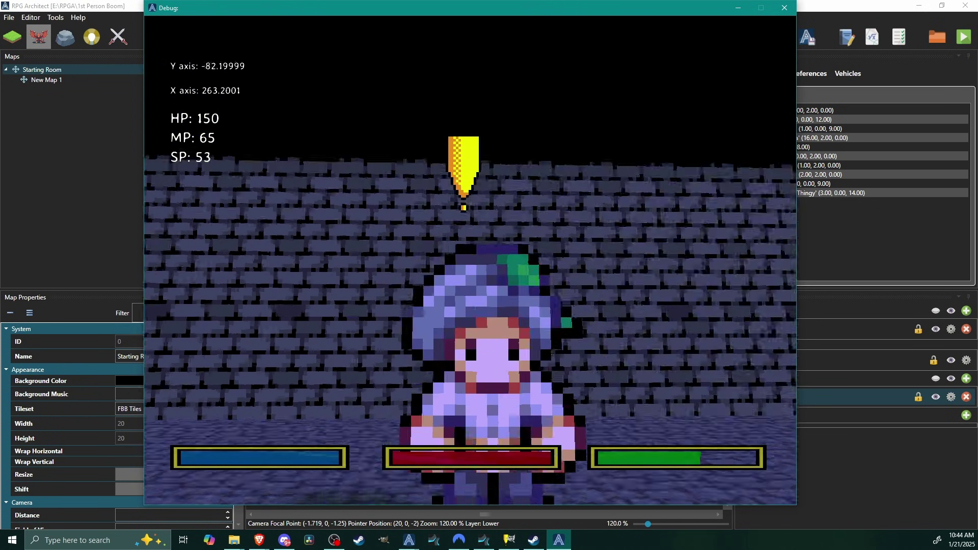
pyautogui.press('s')
pyautogui.press('w')
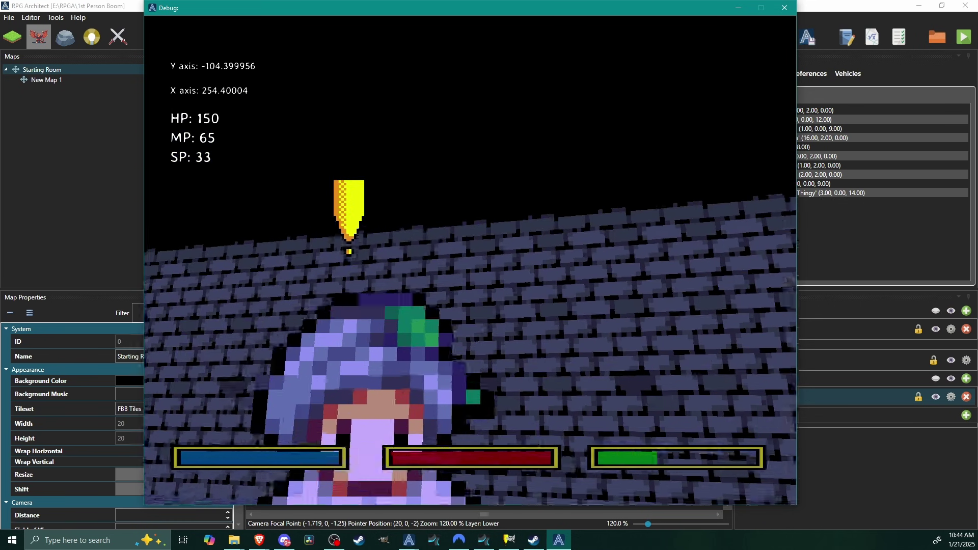
pyautogui.press('a')
pyautogui.press('s')
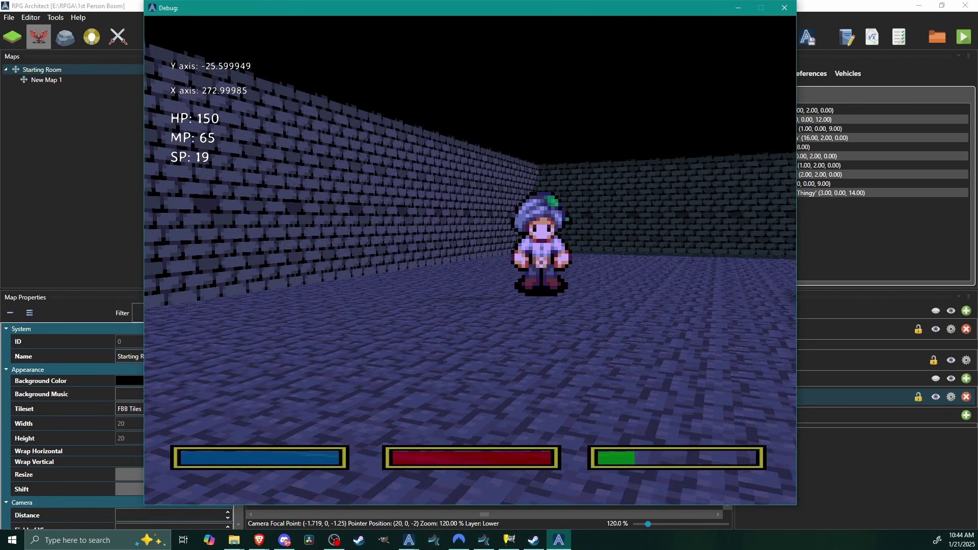
pyautogui.press('w')
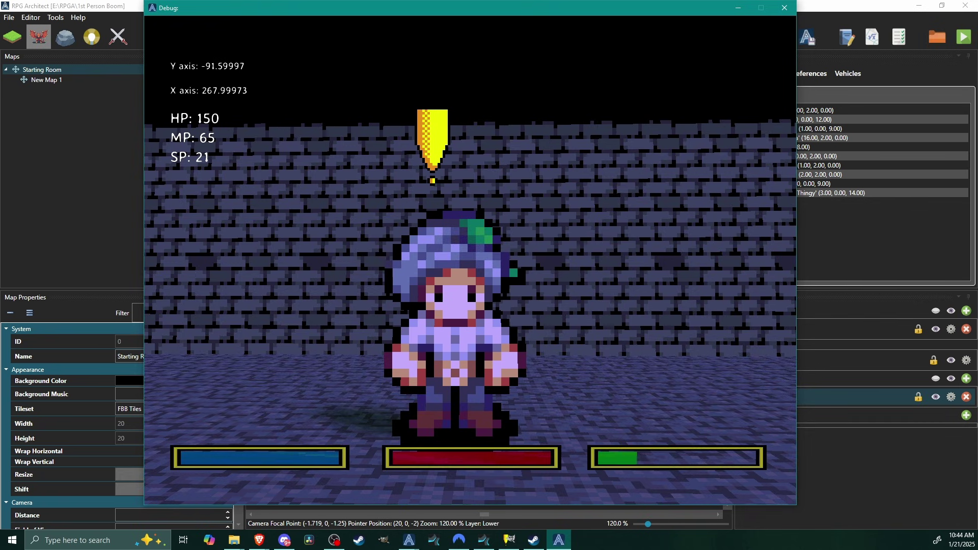
pyautogui.press('Escape')
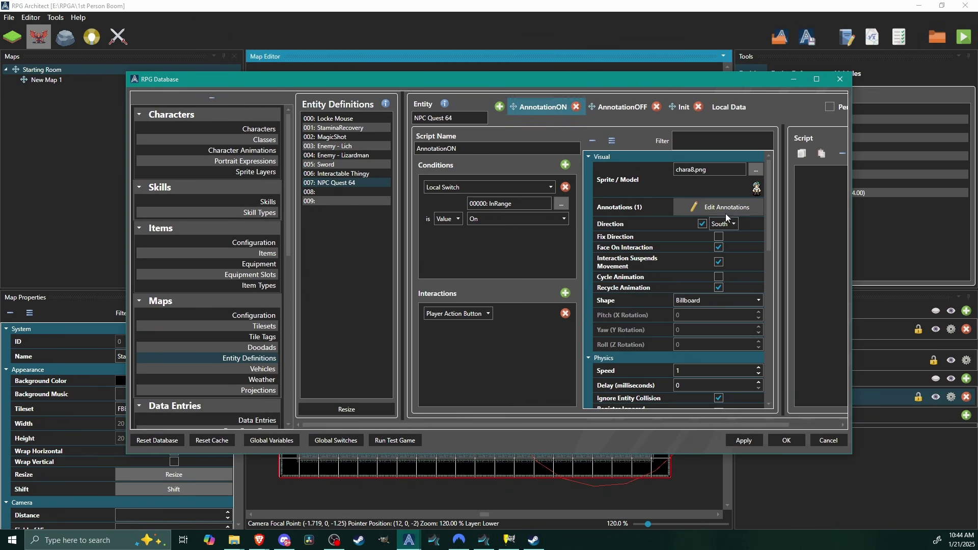
# Step: On the AnnotationON page, give the Sprite annotation a negative world X offset and accept the annotation changes
pyautogui.click(726, 210)
pyautogui.click(75, 62)
pyautogui.click(300, 151)
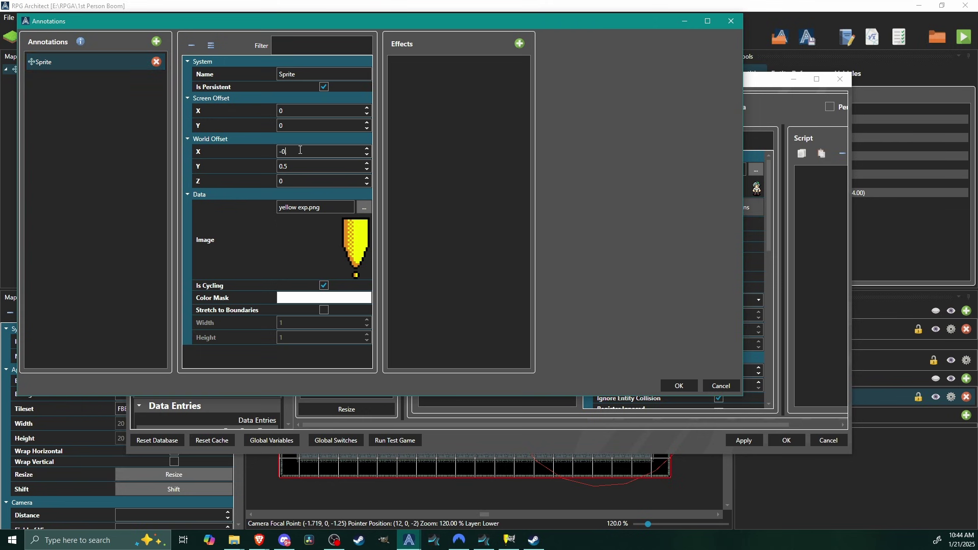
pyautogui.click(673, 388)
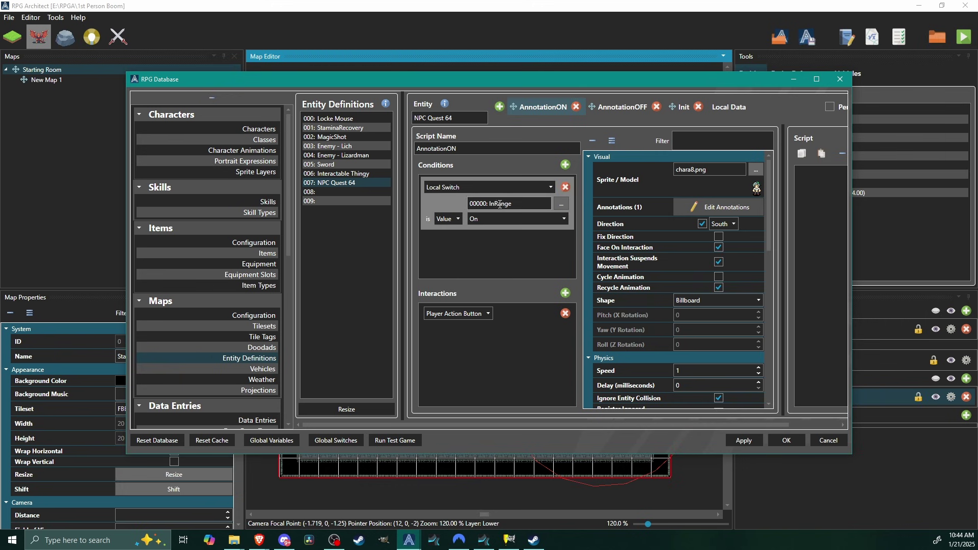
# Step: Maximize the database window, collapse the category list, and add a Display Static Message command to the AnnotationON script
pyautogui.click(816, 79)
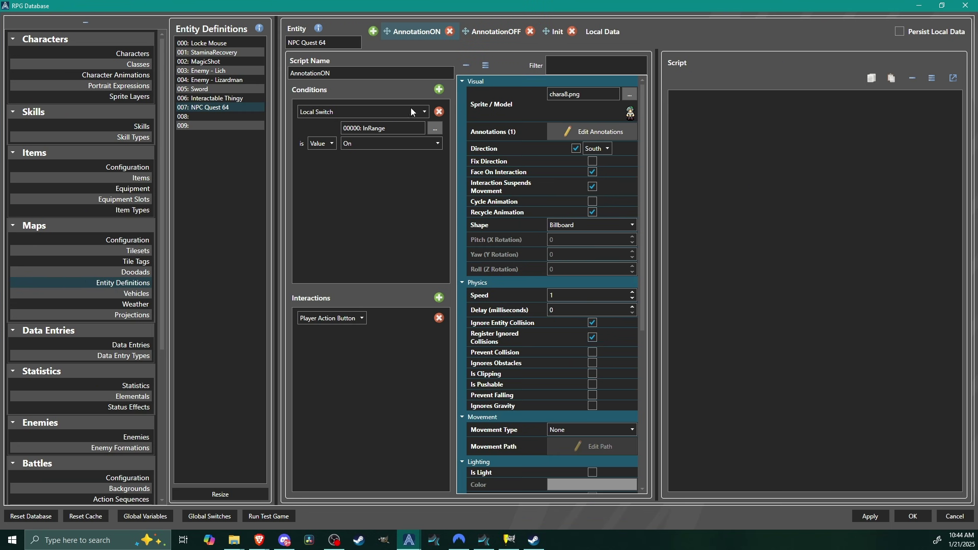
pyautogui.click(752, 110)
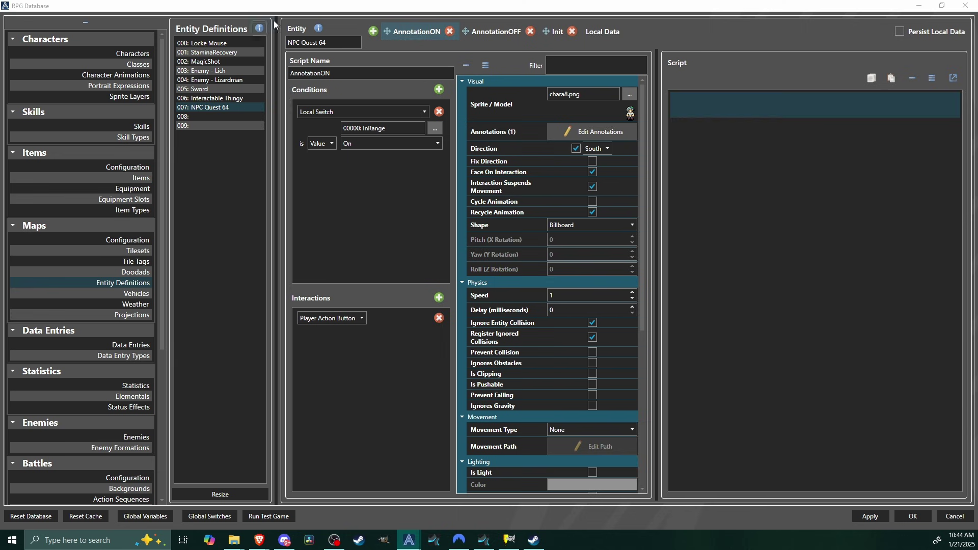
pyautogui.click(122, 23)
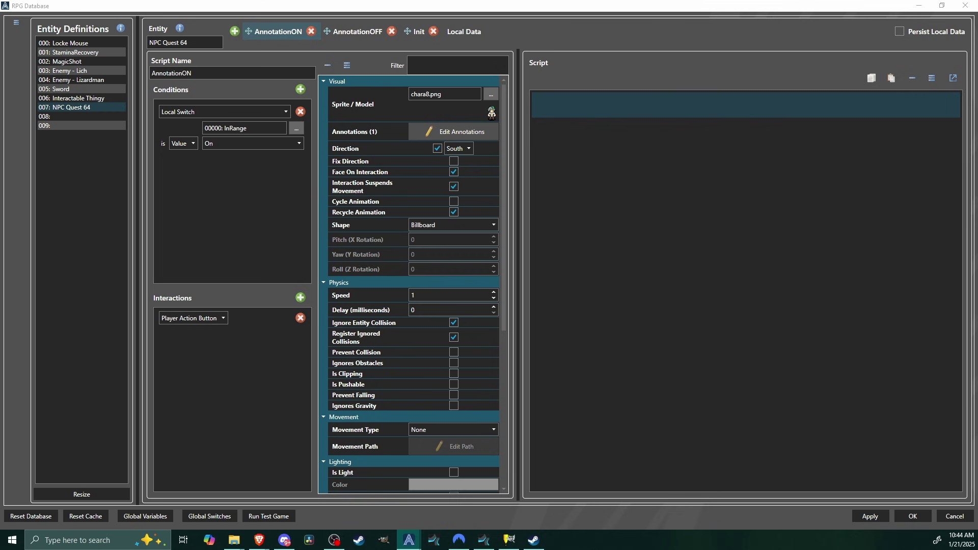
pyautogui.click(800, 186)
pyautogui.click(611, 106)
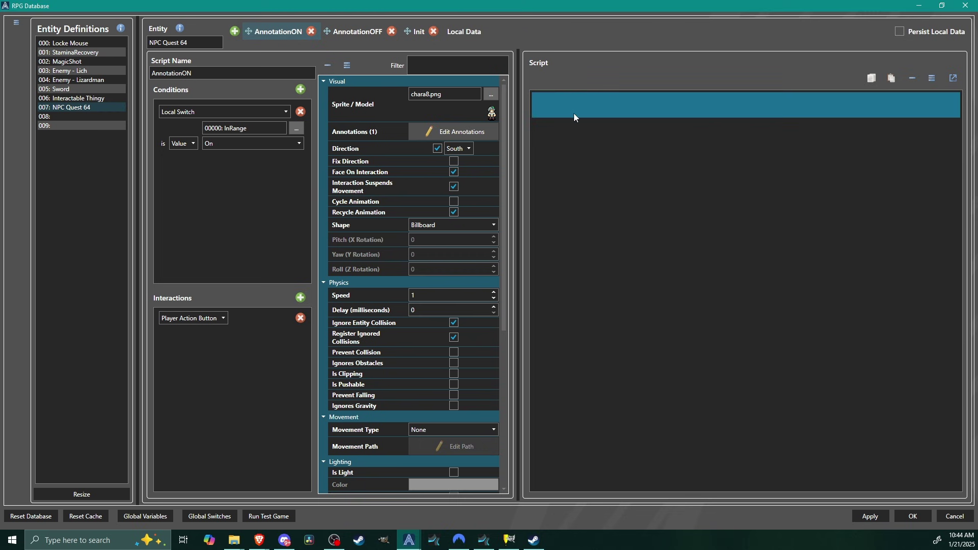
pyautogui.rightClick(600, 113)
pyautogui.moveTo(648, 212)
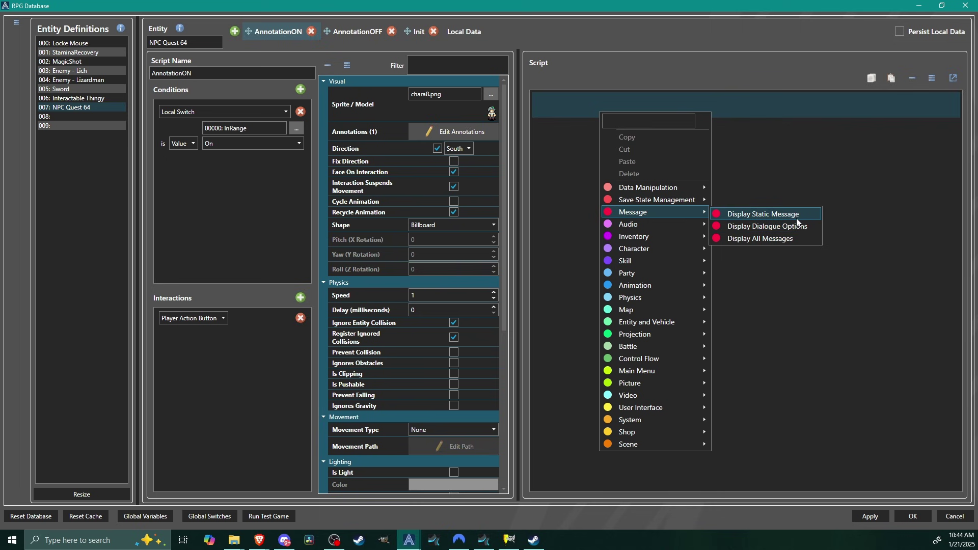
pyautogui.click(759, 214)
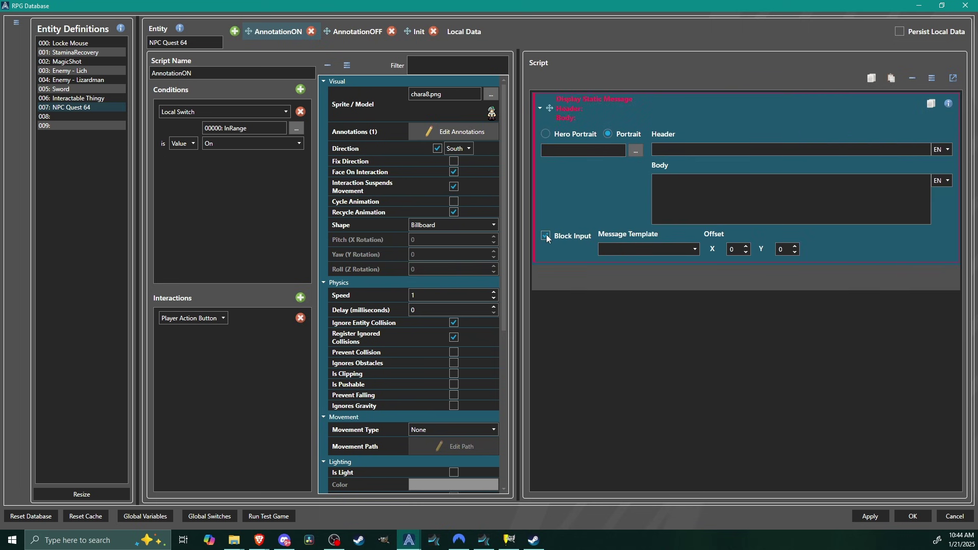
# Step: Set the static message's template to Msg Box and its body to "Will you deliver this thing for me?"
pyautogui.click(622, 250)
pyautogui.click(624, 260)
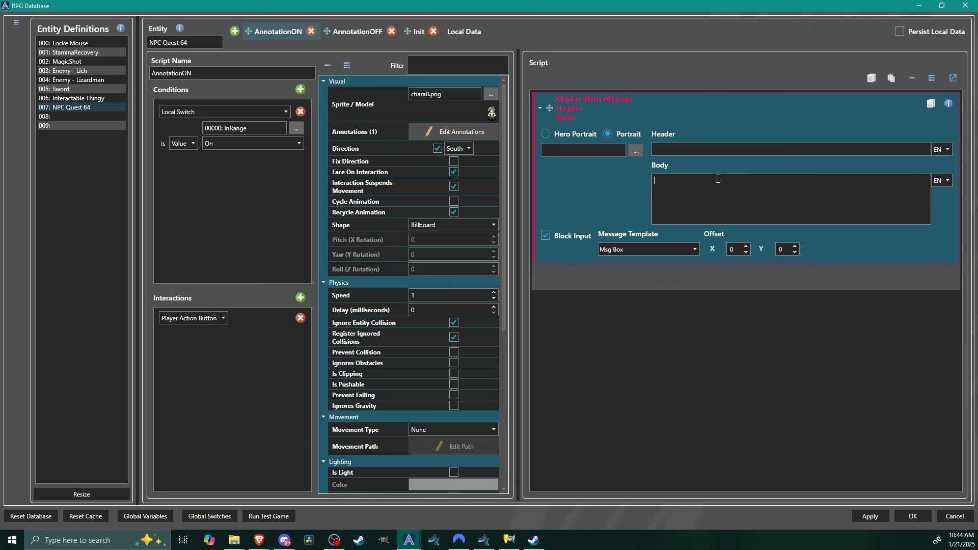
pyautogui.write('ll you deliver this thing for me?')
pyautogui.click(659, 263)
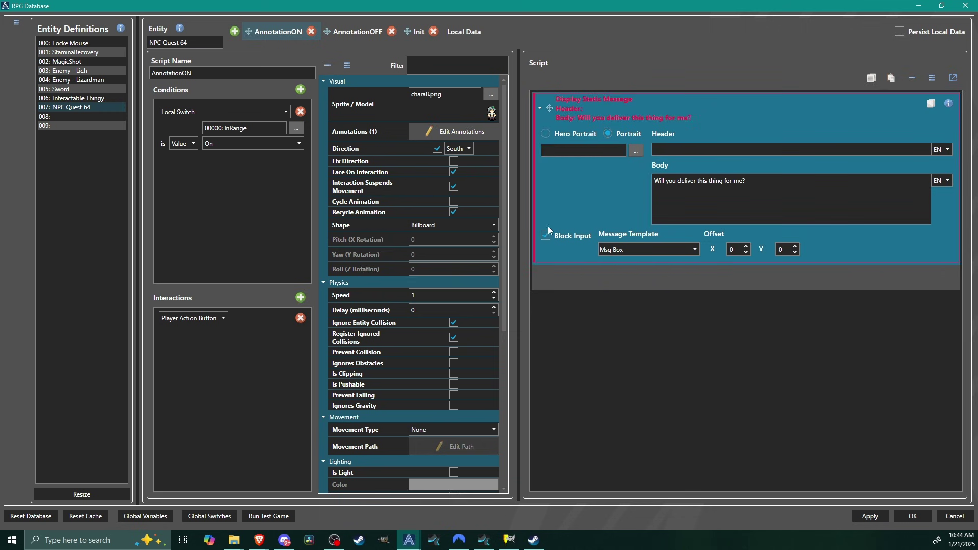
# Step: Add a Display Dialogue Options command below the static message in the AnnotationON script
pyautogui.click(612, 288)
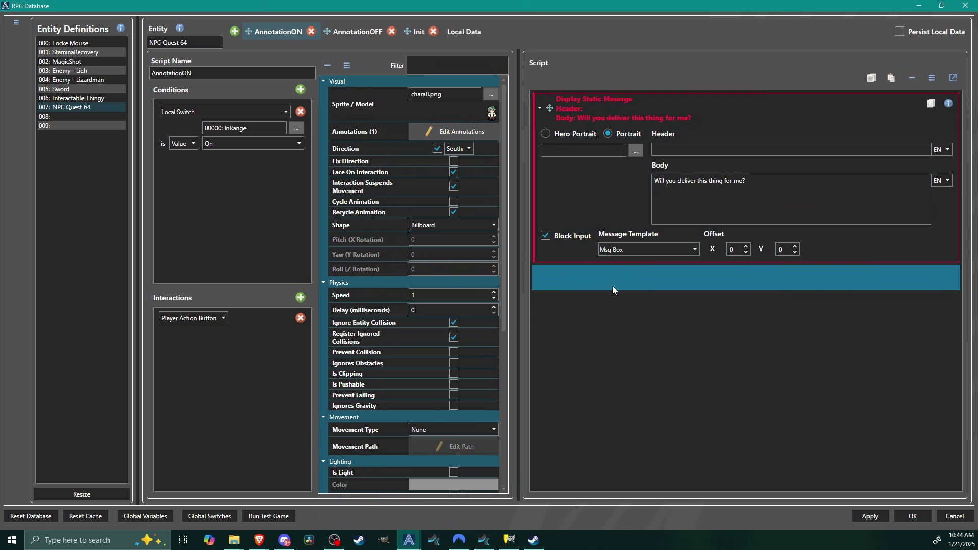
pyautogui.rightClick(612, 286)
pyautogui.moveTo(663, 291)
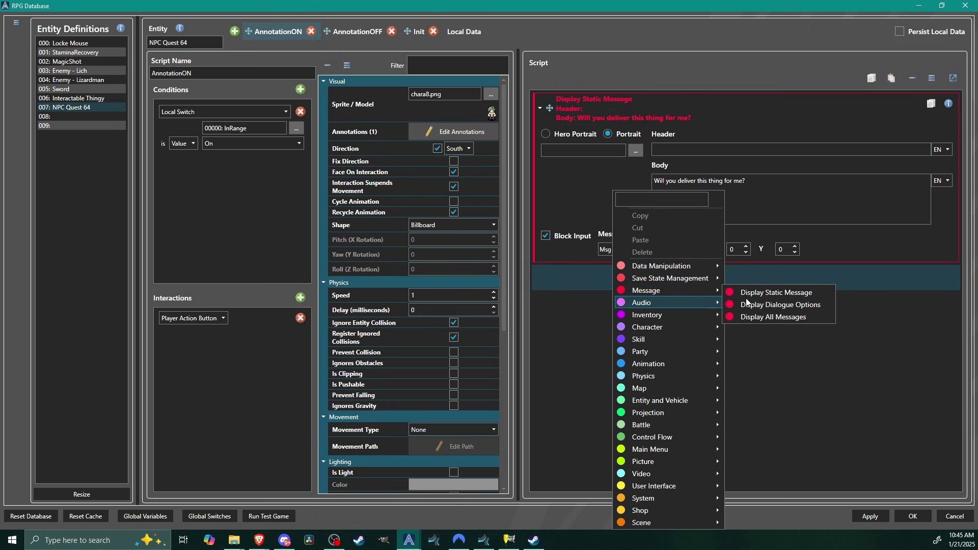
pyautogui.click(788, 308)
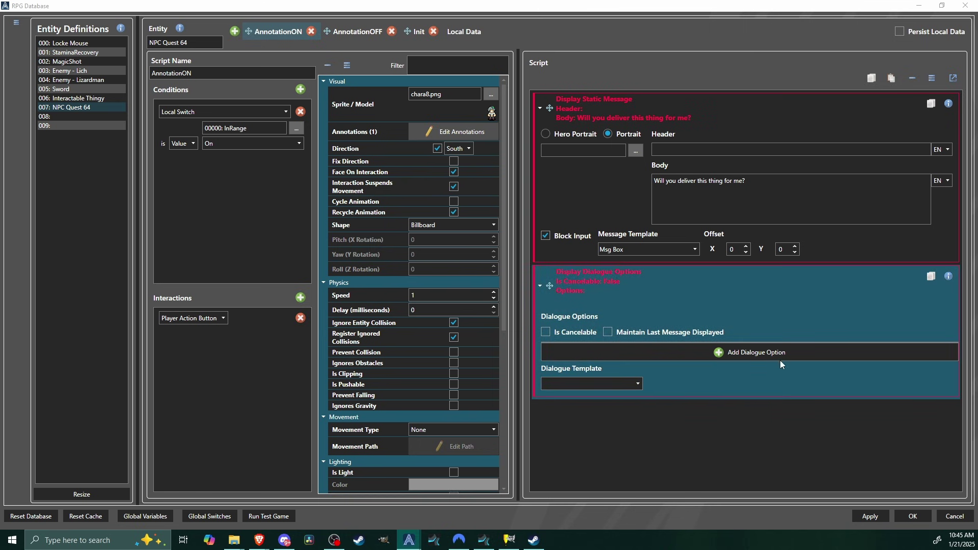
# Step: Add the dialogue options "Sure" and "Nope", and enable Maintain Last Message Displayed
pyautogui.click(775, 357)
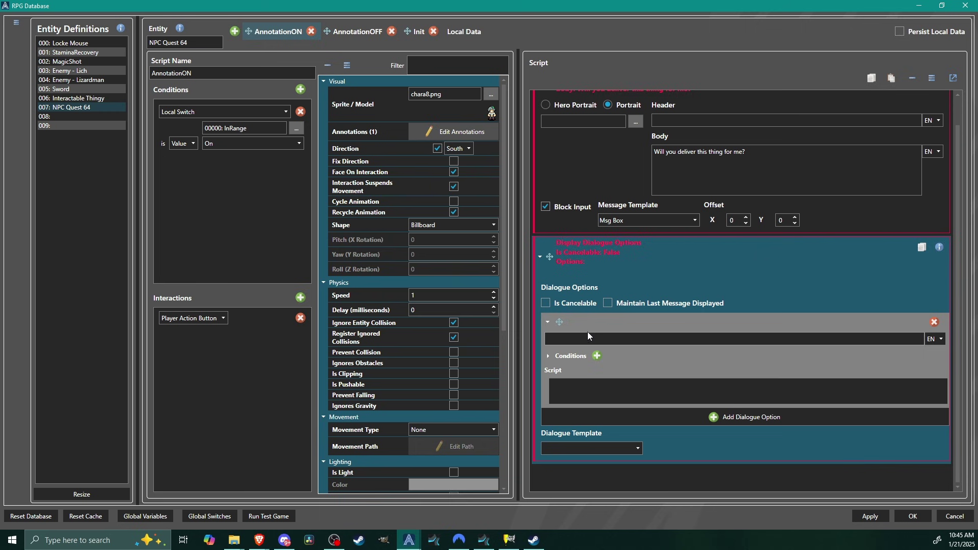
pyautogui.write('Sure')
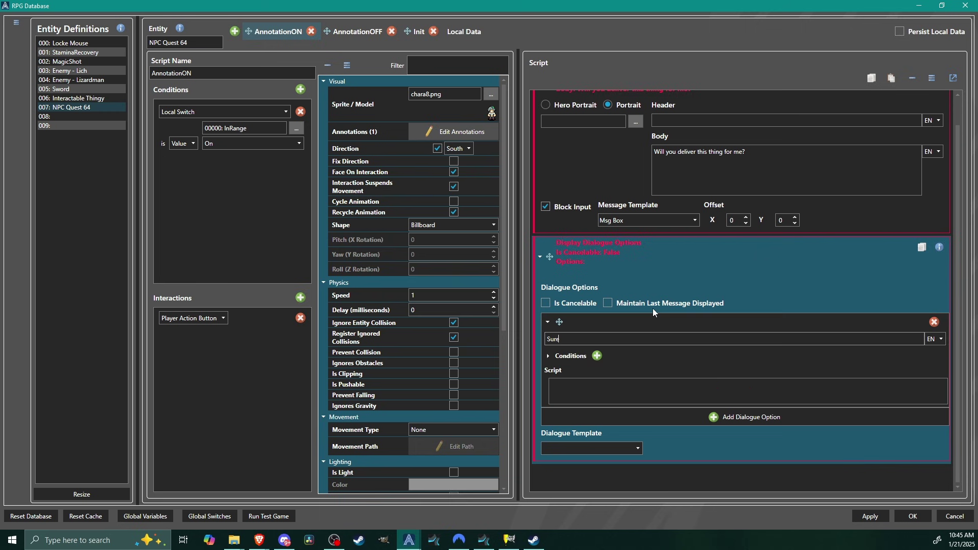
pyautogui.click(709, 417)
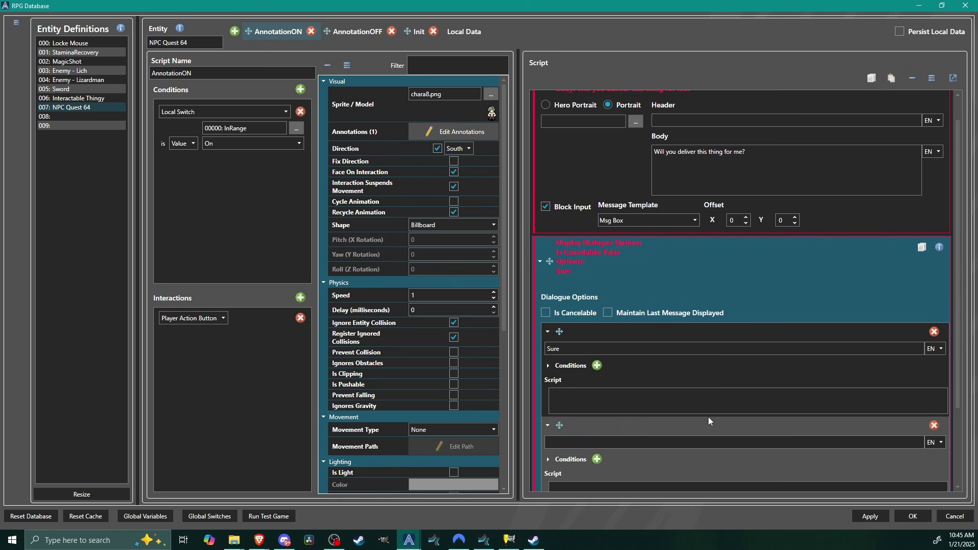
pyautogui.scroll(-1, 611, 395)
pyautogui.click(578, 412)
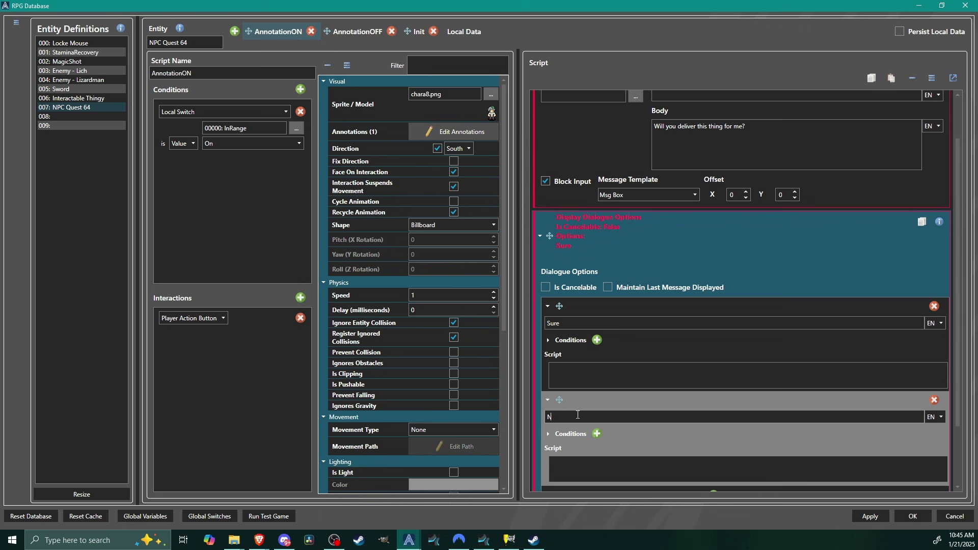
pyautogui.write('Nope')
pyautogui.scroll(-1, 636, 392)
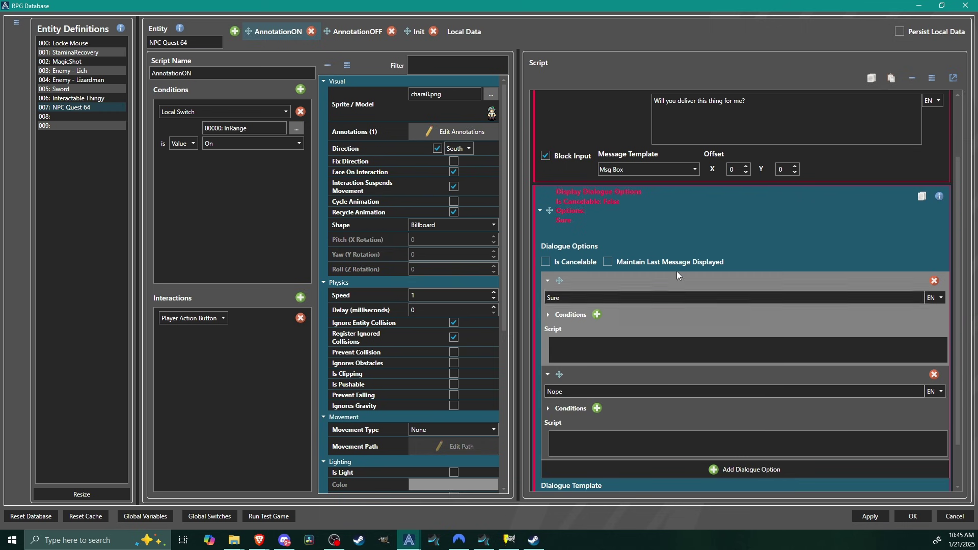
pyautogui.click(609, 262)
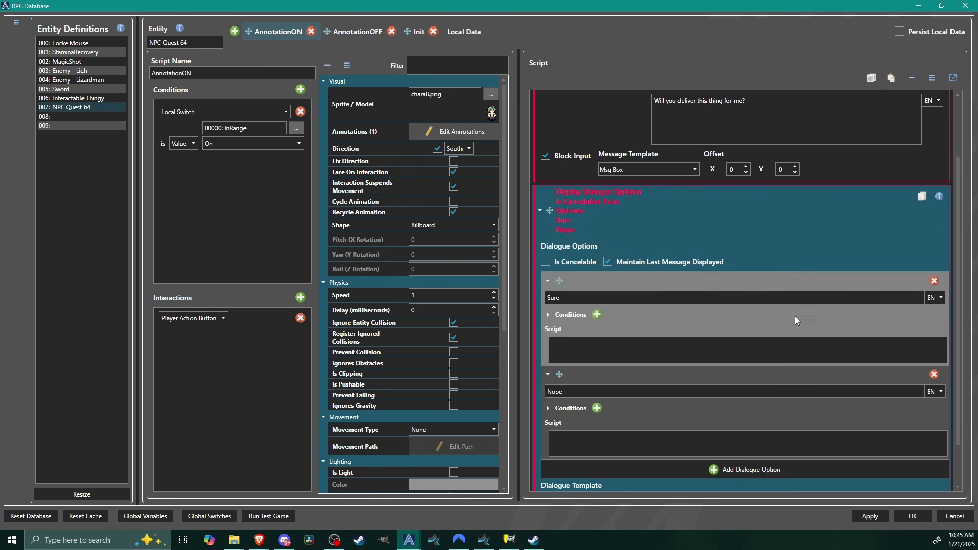
# Step: Try the Is Cancelable setting on the dialogue options and inspect the When Canceled script it offers
pyautogui.scroll(3, 838, 354)
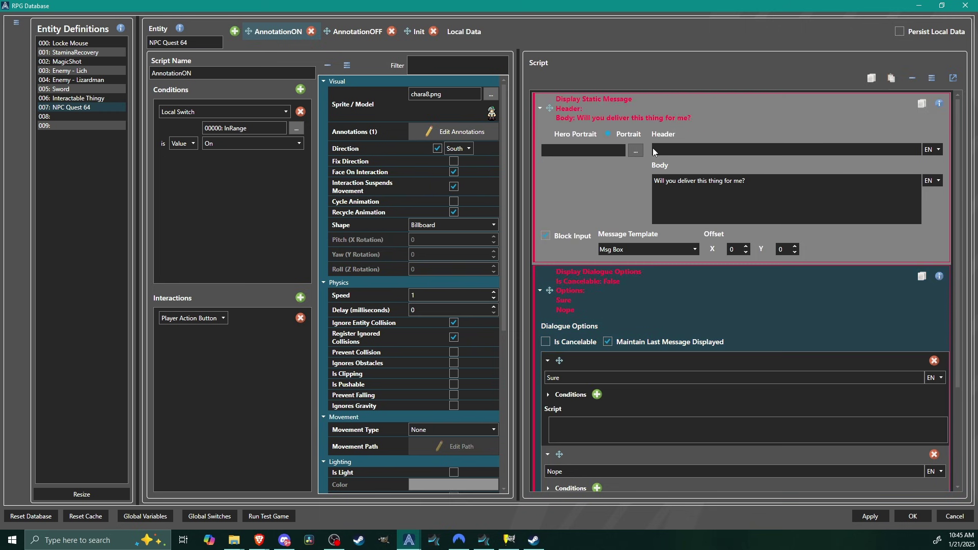
pyautogui.scroll(-5, 805, 295)
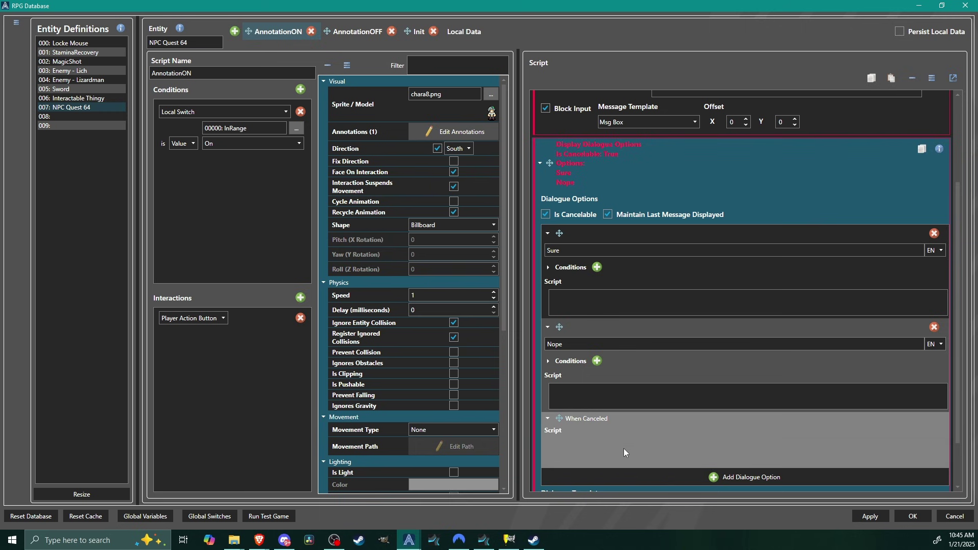
pyautogui.click(620, 442)
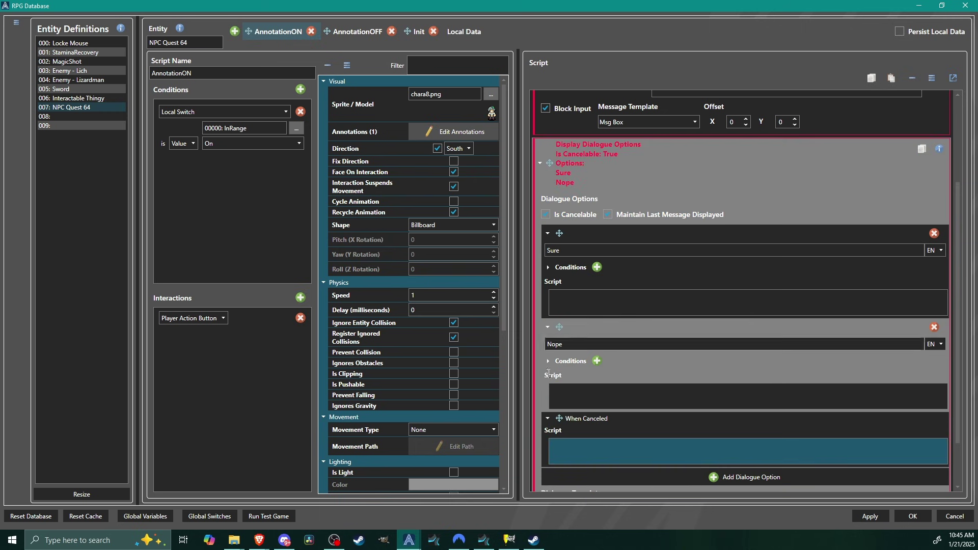
pyautogui.click(546, 214)
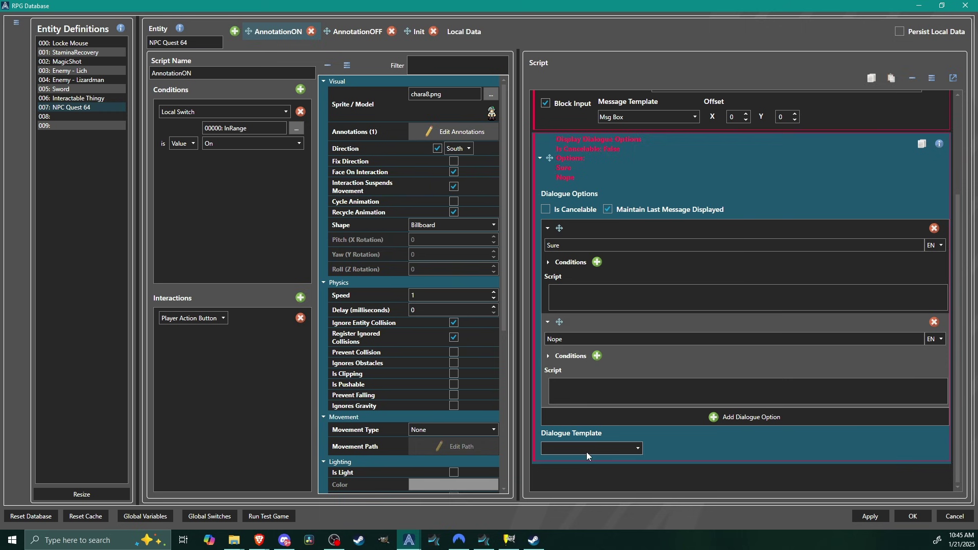
# Step: Set the dialogue template of the Display Dialogue Options command to Dialogue Options
pyautogui.click(574, 448)
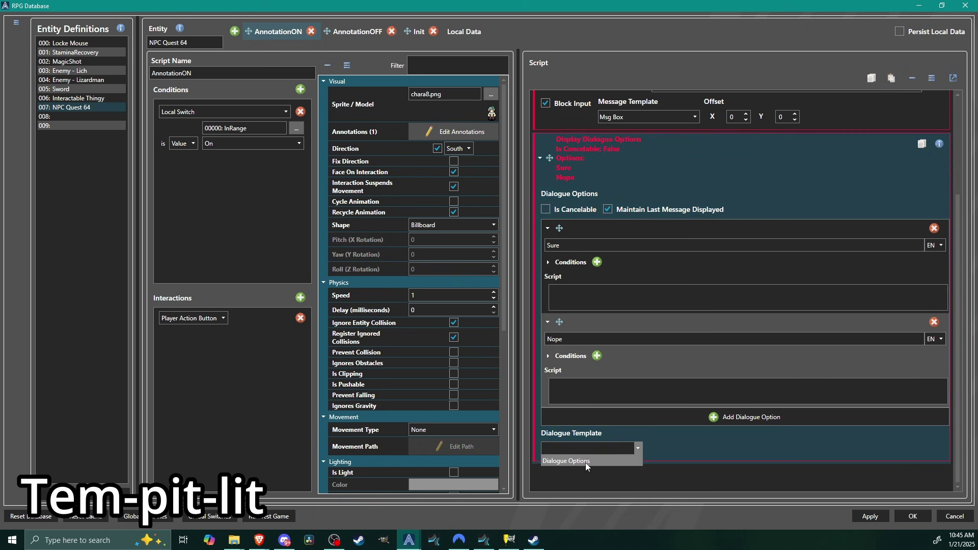
pyautogui.click(586, 461)
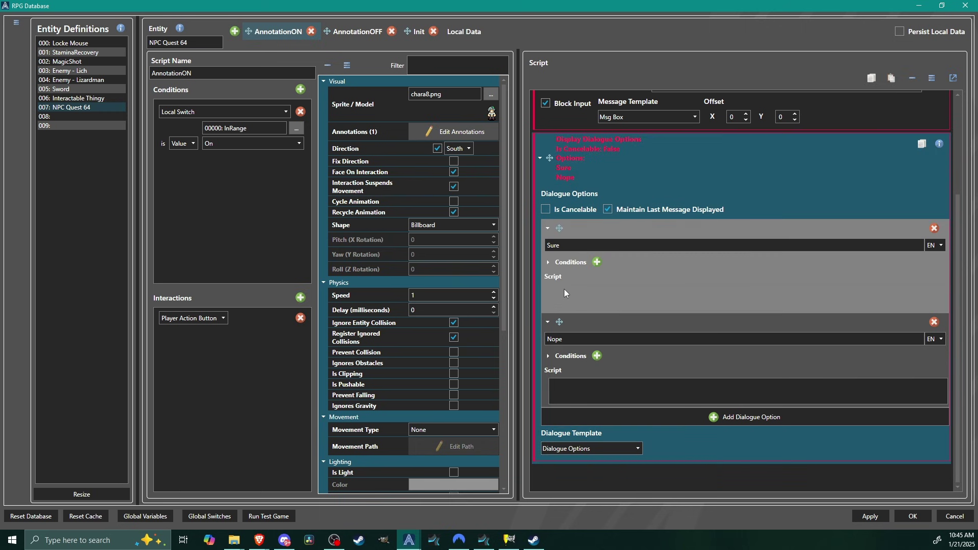
pyautogui.scroll(3, 675, 203)
pyautogui.scroll(-3, 601, 308)
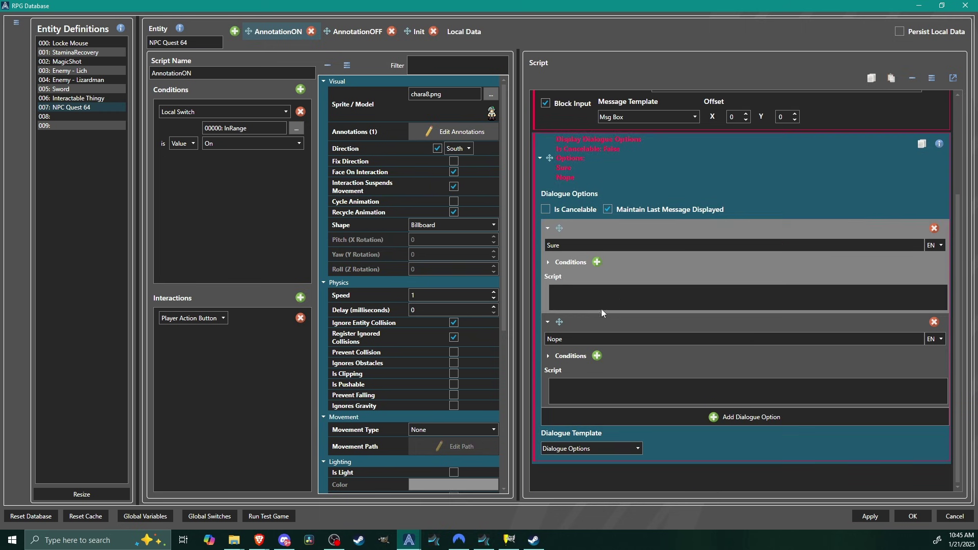
# Step: Add a Display Static Message command to the Sure option's script and set its message template to Msg Box
pyautogui.click(601, 306)
pyautogui.rightClick(610, 300)
pyautogui.click(573, 298)
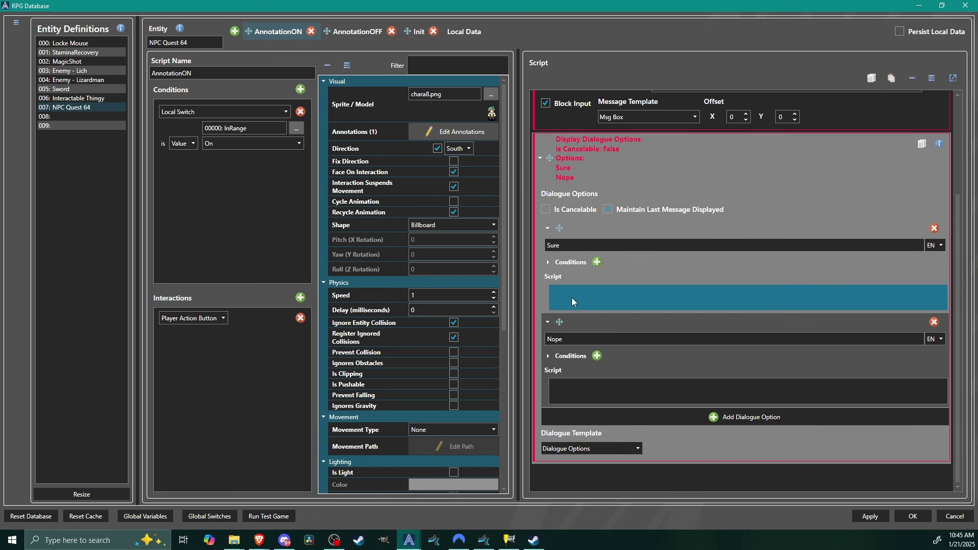
pyautogui.rightClick(583, 299)
pyautogui.moveTo(623, 291)
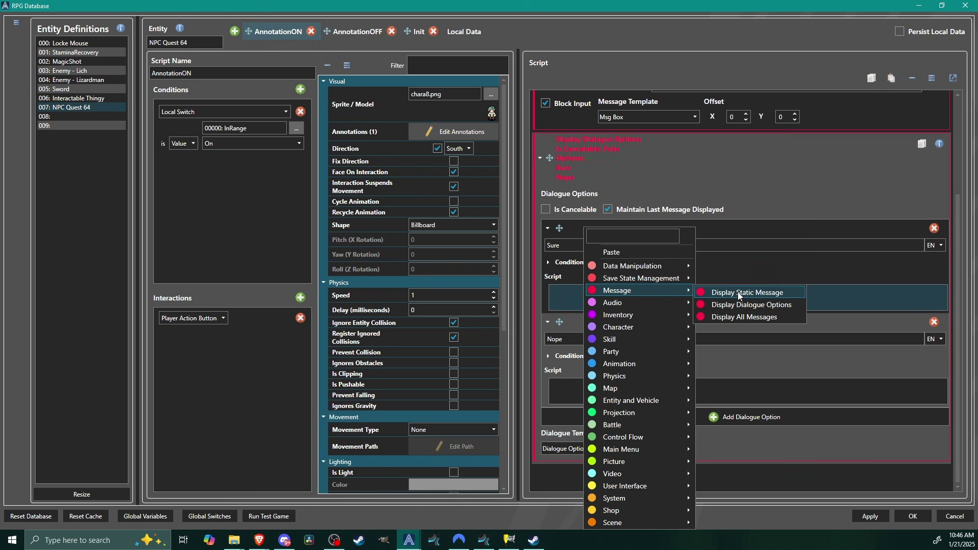
pyautogui.click(740, 294)
pyautogui.click(642, 443)
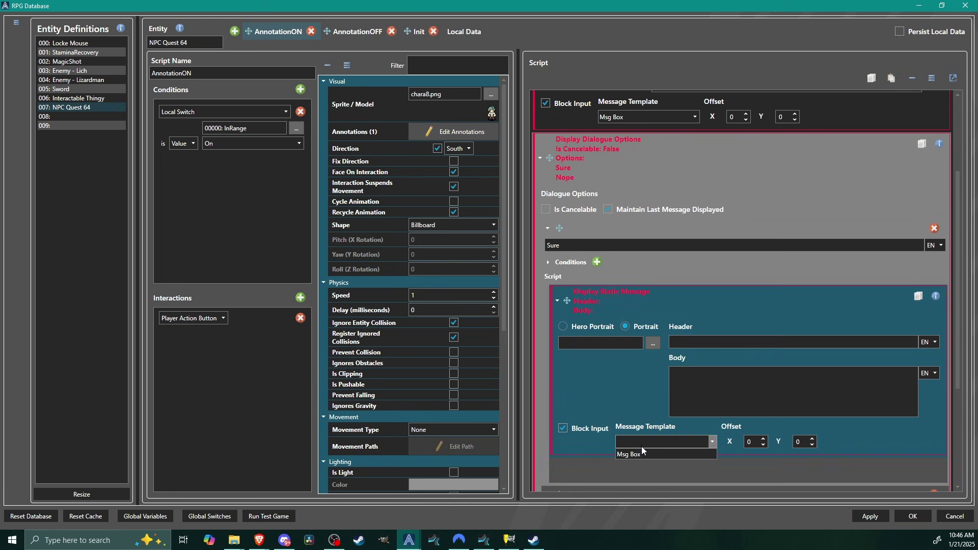
pyautogui.click(641, 453)
# Step: Keep Block Input enabled, enter "Great, thanks!" as the body of the Sure option's message, and collapse the command
pyautogui.click(563, 428)
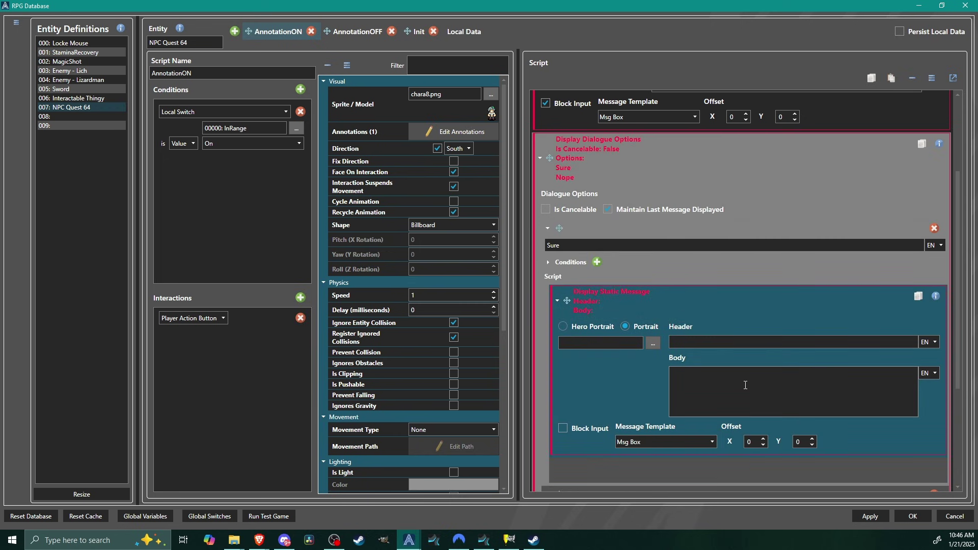
pyautogui.click(587, 426)
pyautogui.click(780, 371)
pyautogui.write('Great, thank')
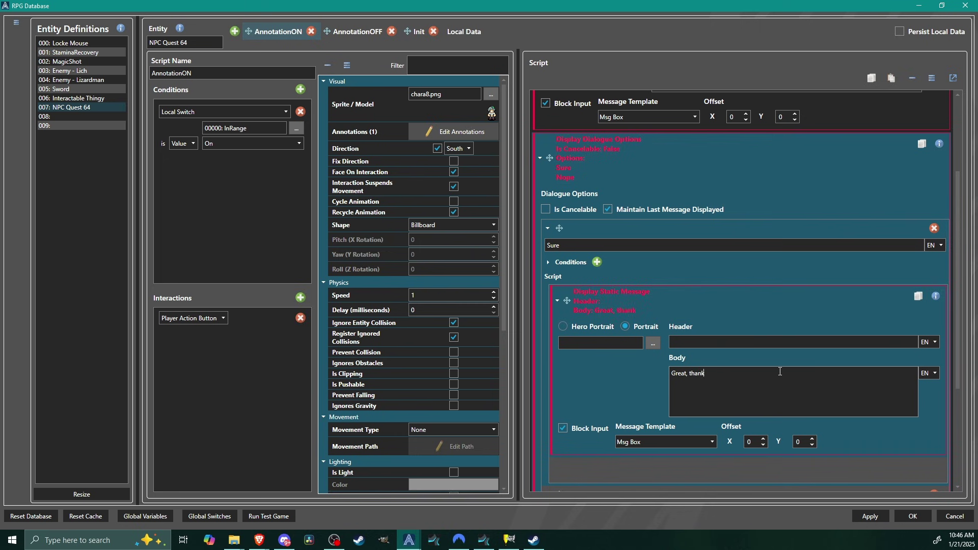
pyautogui.write('s!')
pyautogui.scroll(-1, 704, 310)
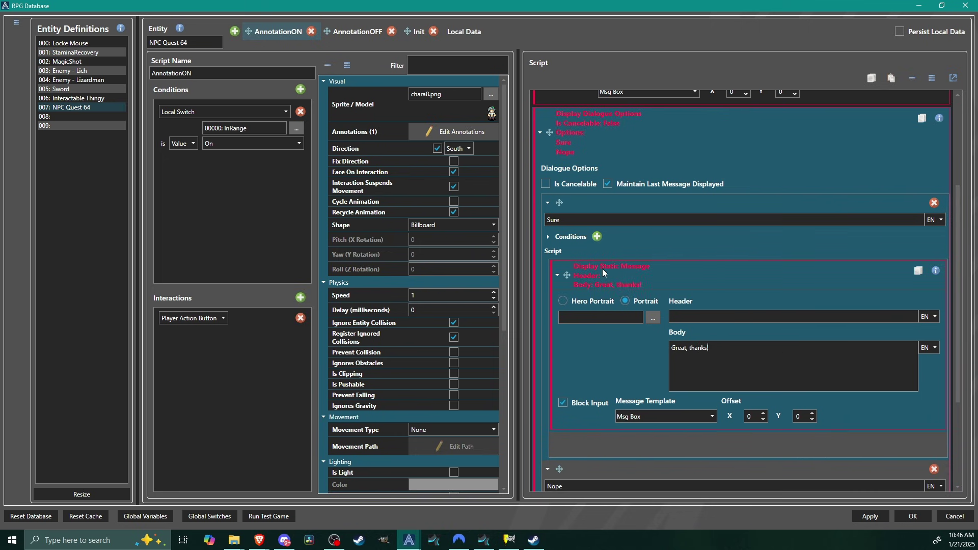
pyautogui.click(557, 275)
# Step: Copy the "Great, thanks!" message command into the Nope option's script
pyautogui.rightClick(646, 273)
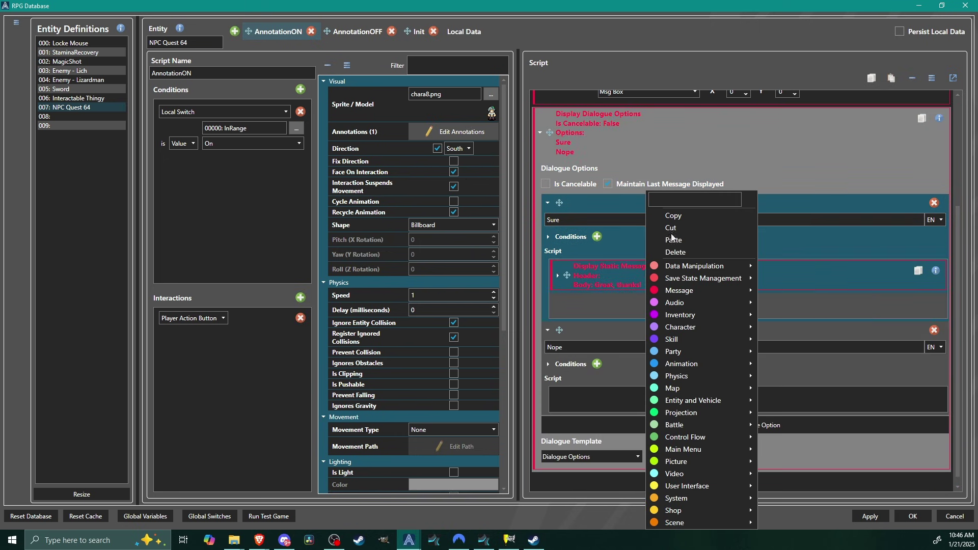
pyautogui.click(680, 218)
pyautogui.rightClick(598, 399)
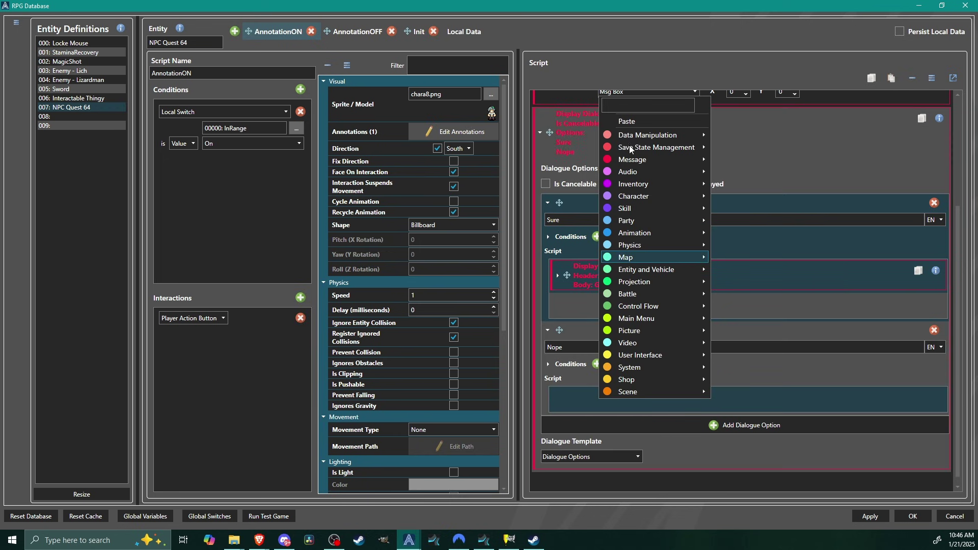
pyautogui.click(627, 122)
pyautogui.scroll(-2, 683, 438)
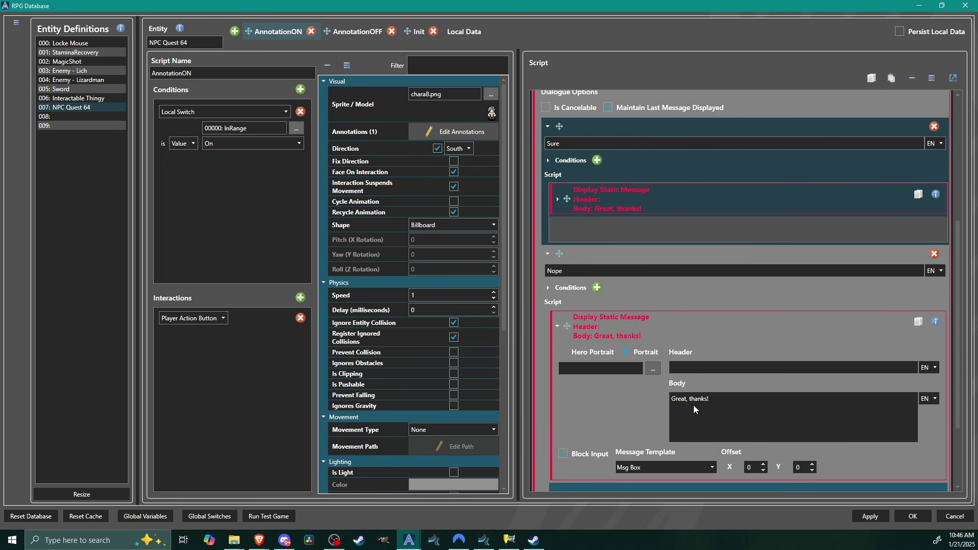
# Step: Replace the body text of the Nope option's message with "Alright then... :(" and collapse the command
pyautogui.click(731, 406)
pyautogui.press('BackSpace')
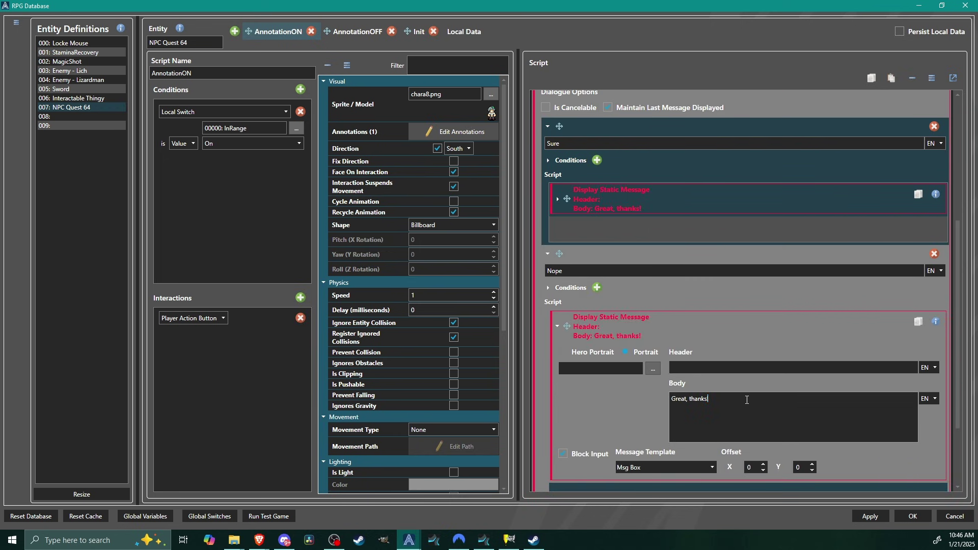
pyautogui.hotkey('ctrl', 'a')
pyautogui.press('BackSpace')
pyautogui.write('Alrighty')
pyautogui.press('BackSpace')
pyautogui.write('then')
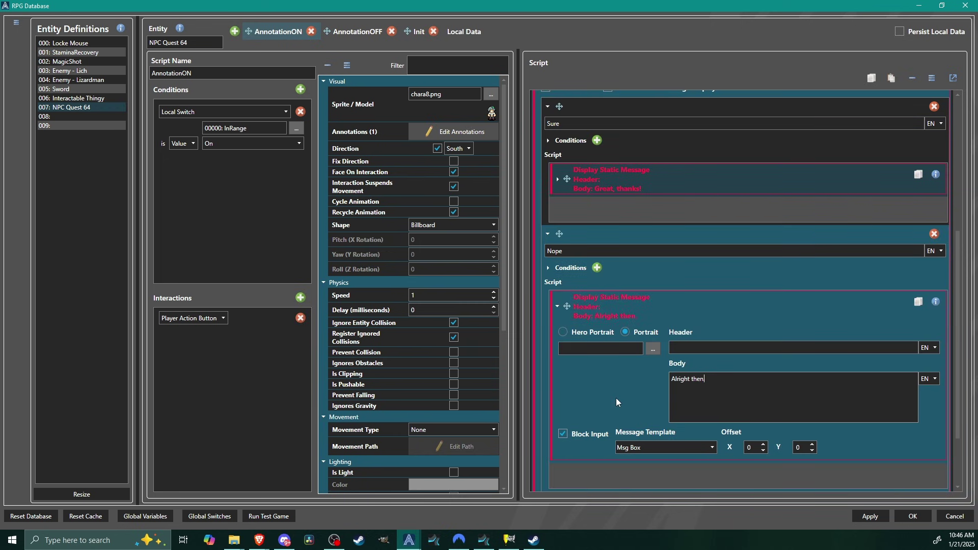
pyautogui.write('... :(')
pyautogui.click(585, 315)
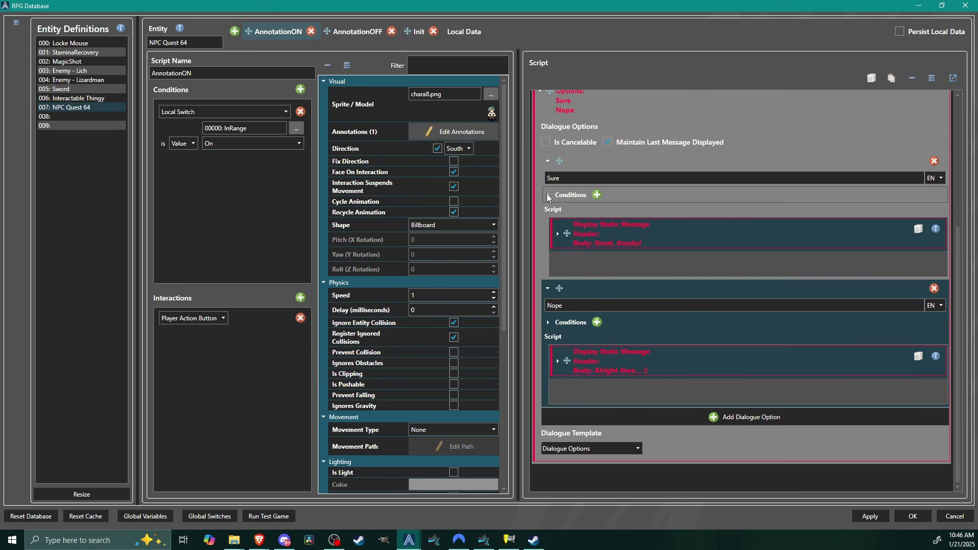
pyautogui.scroll(3, 556, 278)
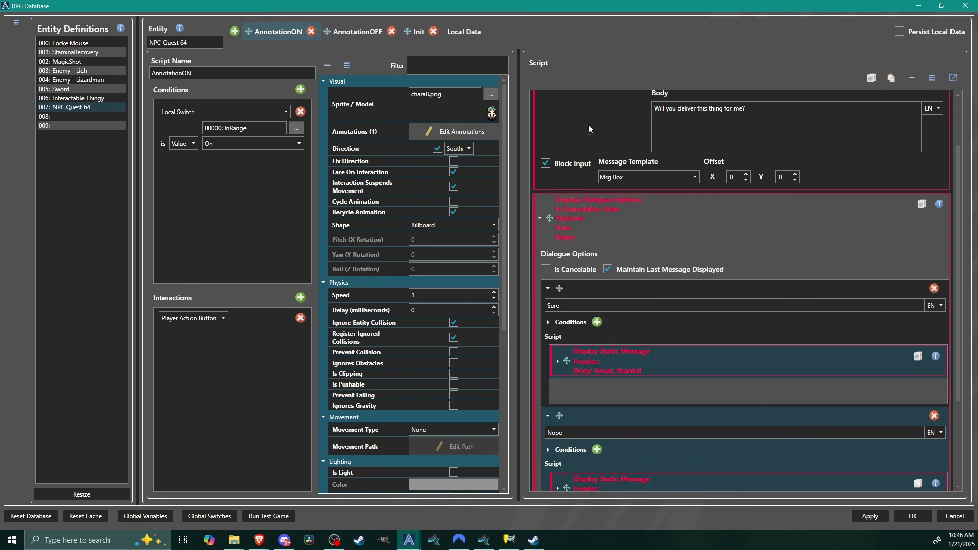
pyautogui.scroll(2, 555, 278)
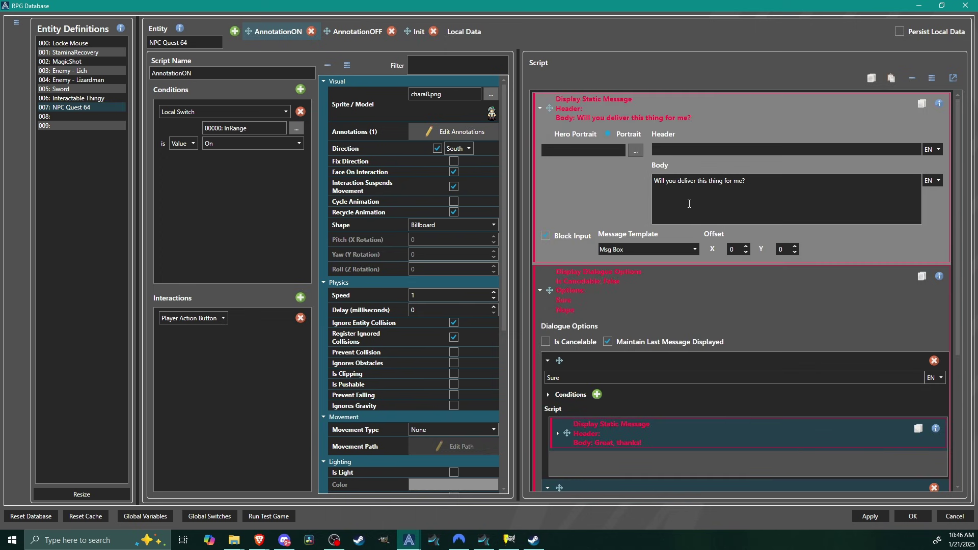
pyautogui.scroll(-2, 692, 297)
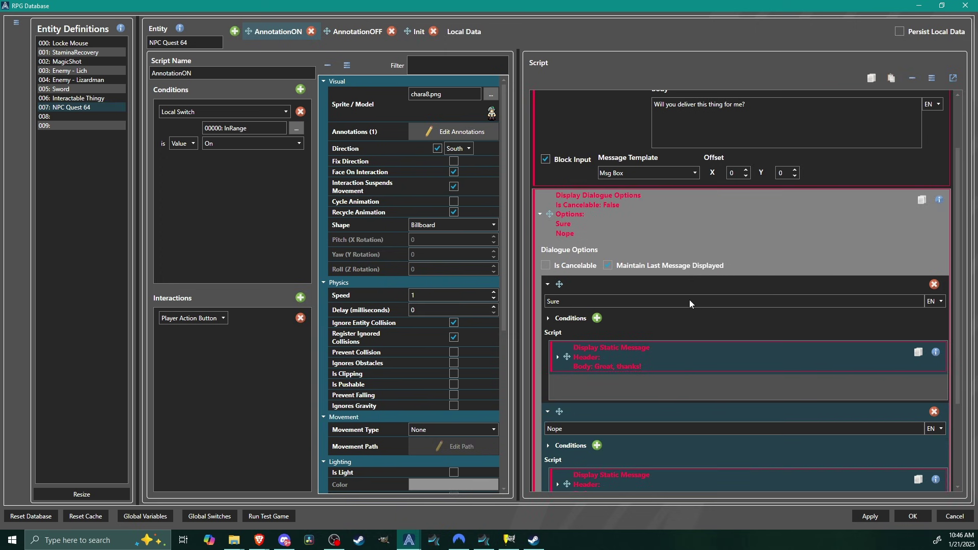
pyautogui.scroll(-3, 619, 298)
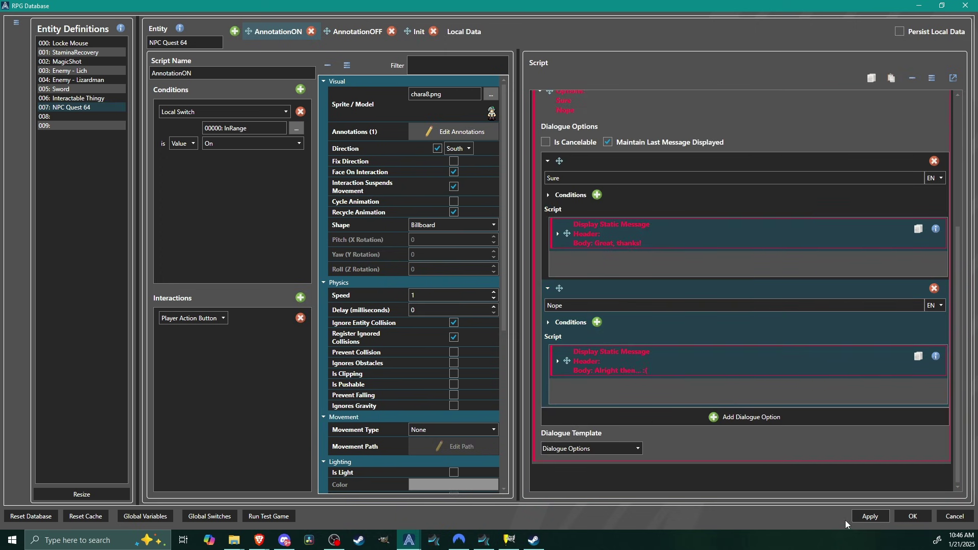
pyautogui.scroll(3, 586, 413)
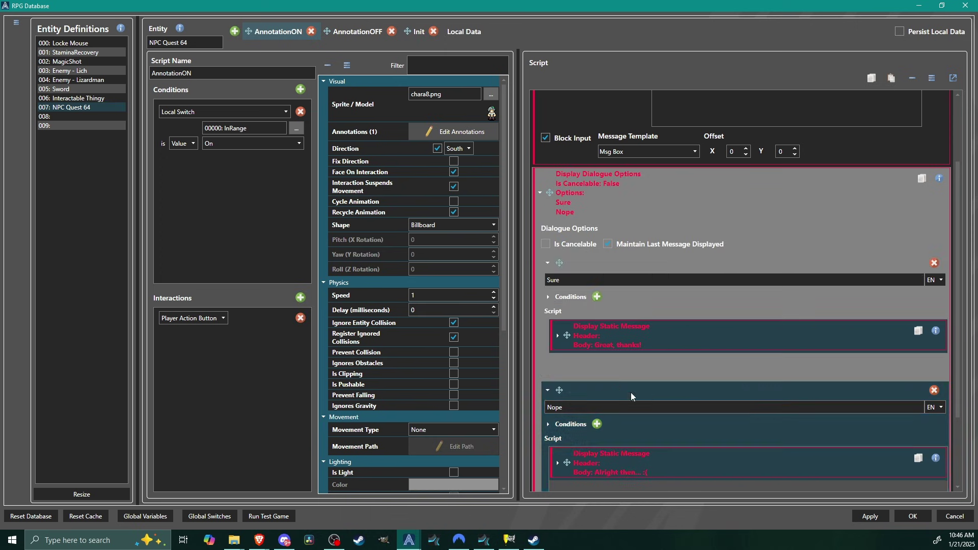
# Step: Add a Change Variable command below the message in the Sure option's script and make it target a local variable
pyautogui.scroll(-2, 631, 392)
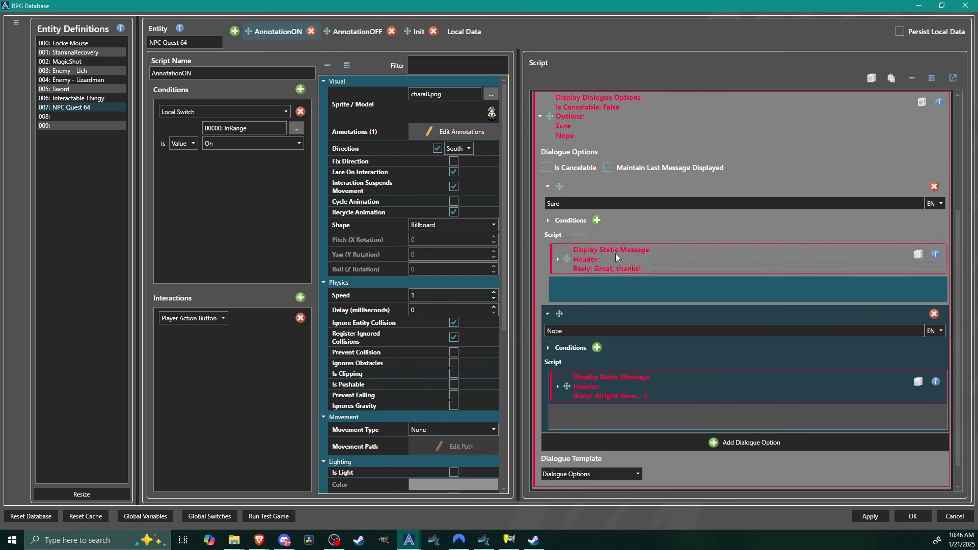
pyautogui.rightClick(598, 289)
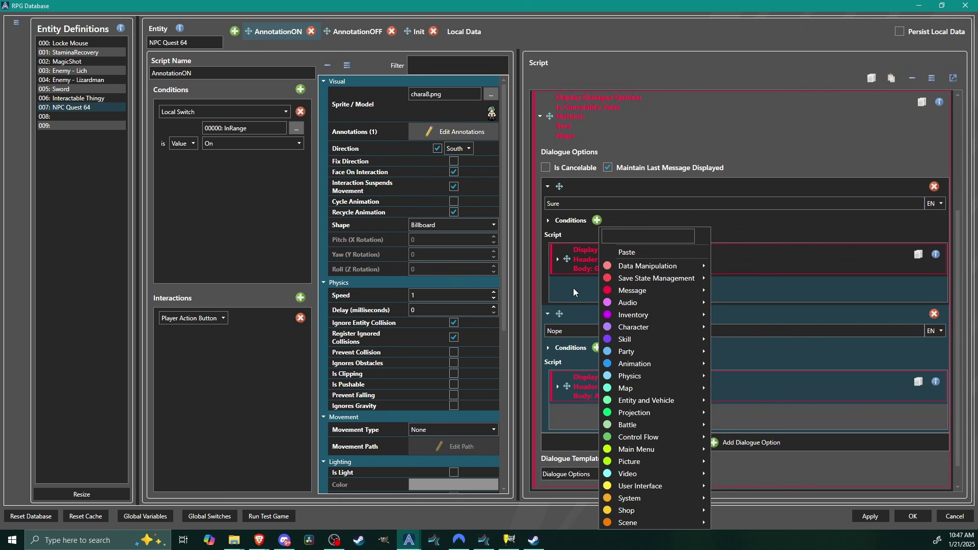
pyautogui.moveTo(630, 272)
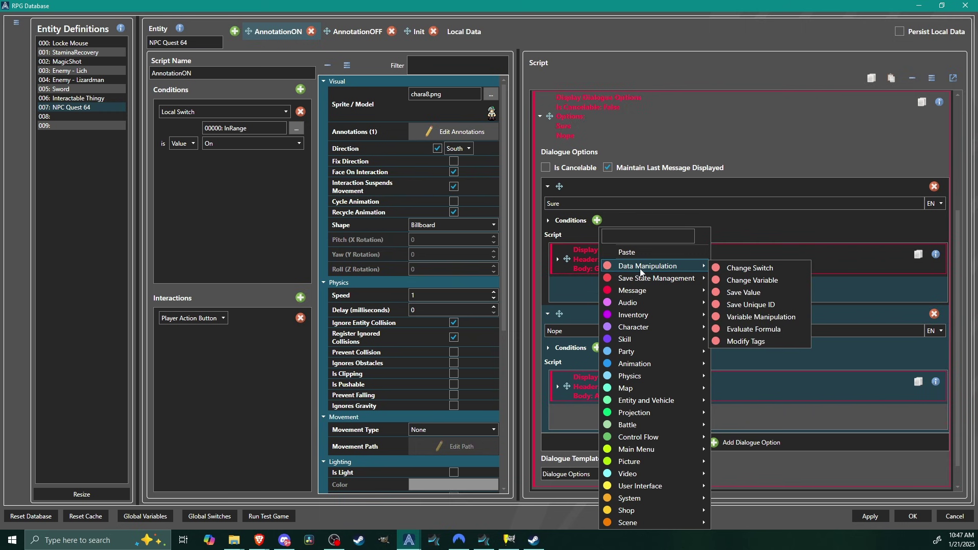
pyautogui.click(768, 281)
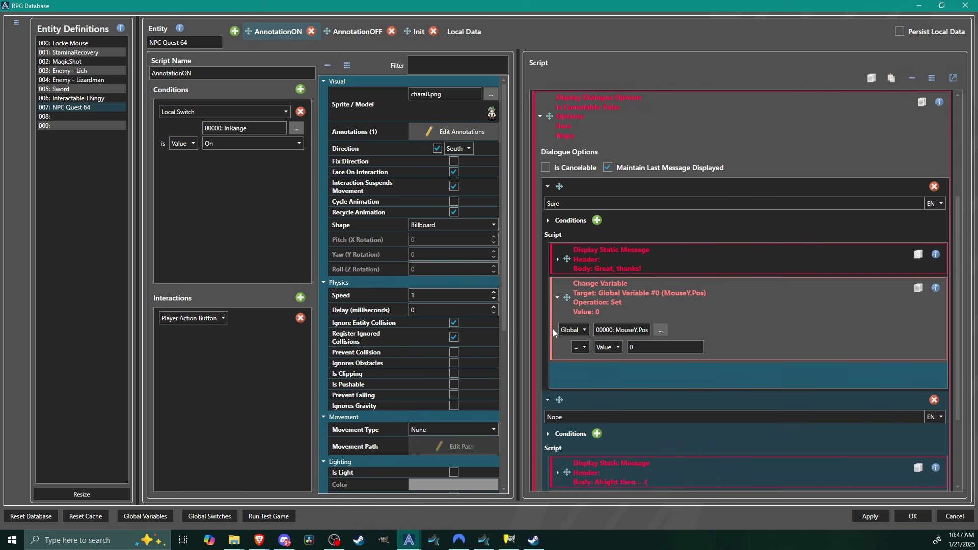
pyautogui.click(579, 329)
pyautogui.click(570, 353)
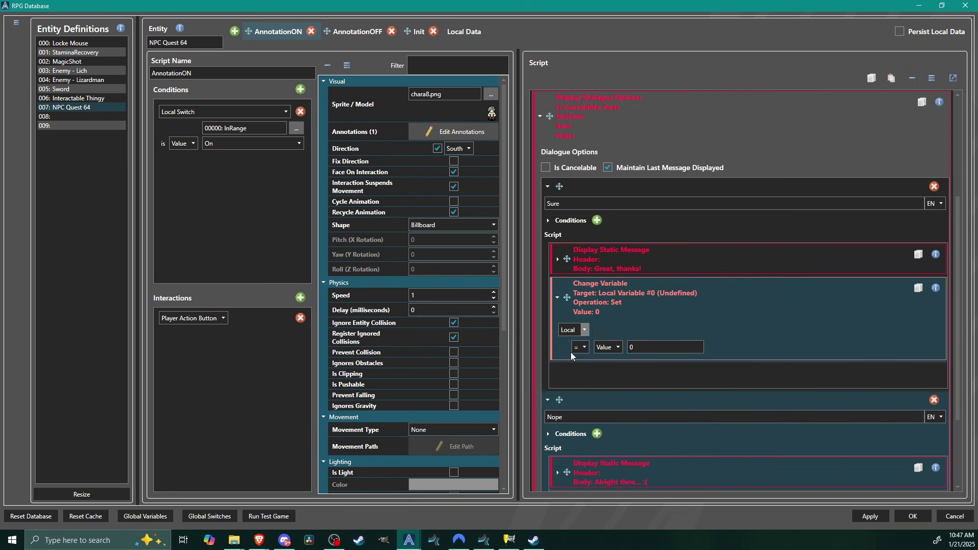
# Step: Create one local variable named "Quest Progress" and select it as the target of the Change Variable command
pyautogui.click(640, 330)
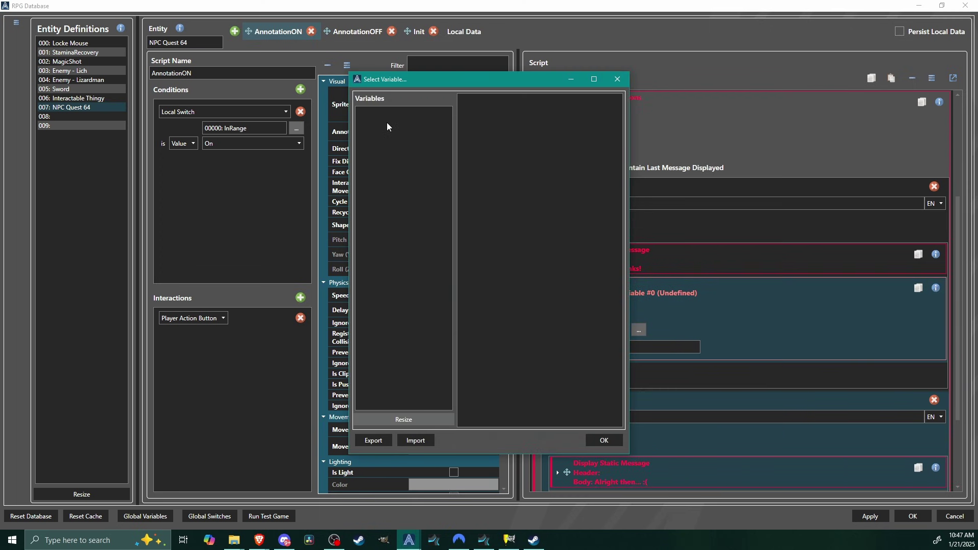
pyautogui.click(410, 418)
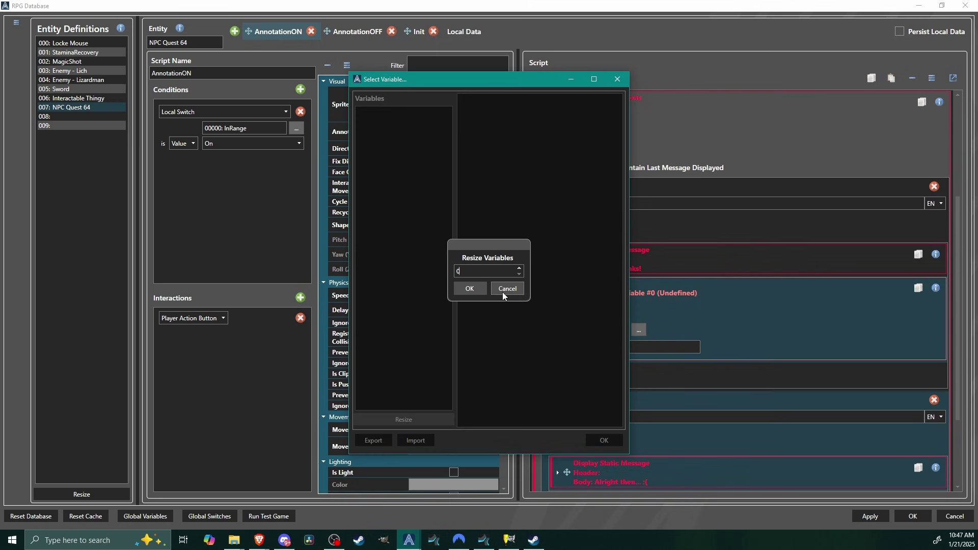
pyautogui.click(470, 288)
pyautogui.click(407, 115)
pyautogui.click(489, 101)
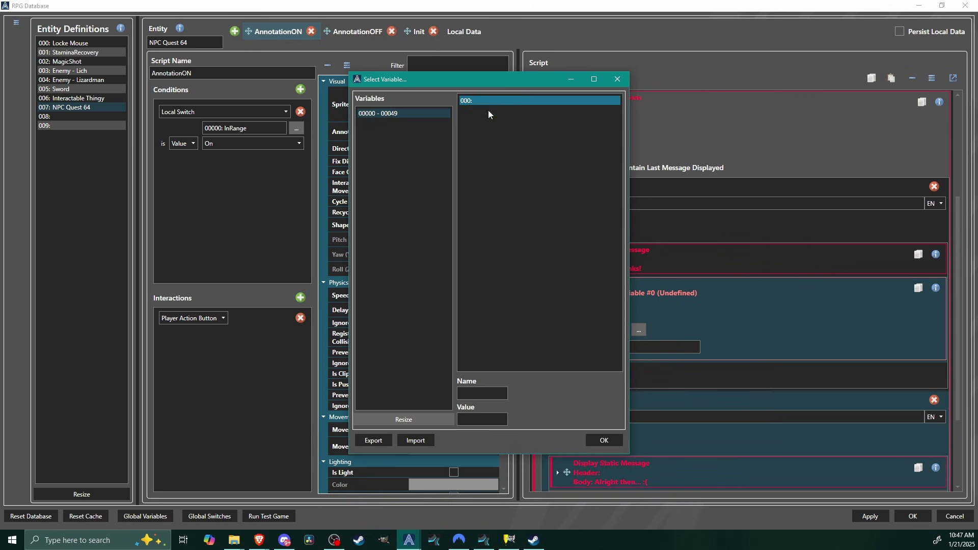
pyautogui.click(478, 394)
pyautogui.write('Q')
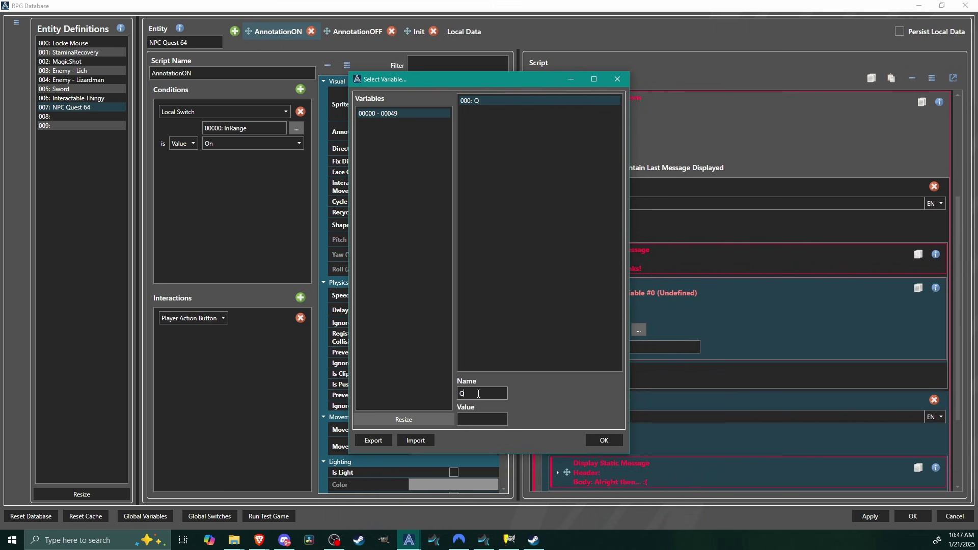
pyautogui.write('uest Progress')
pyautogui.click(607, 441)
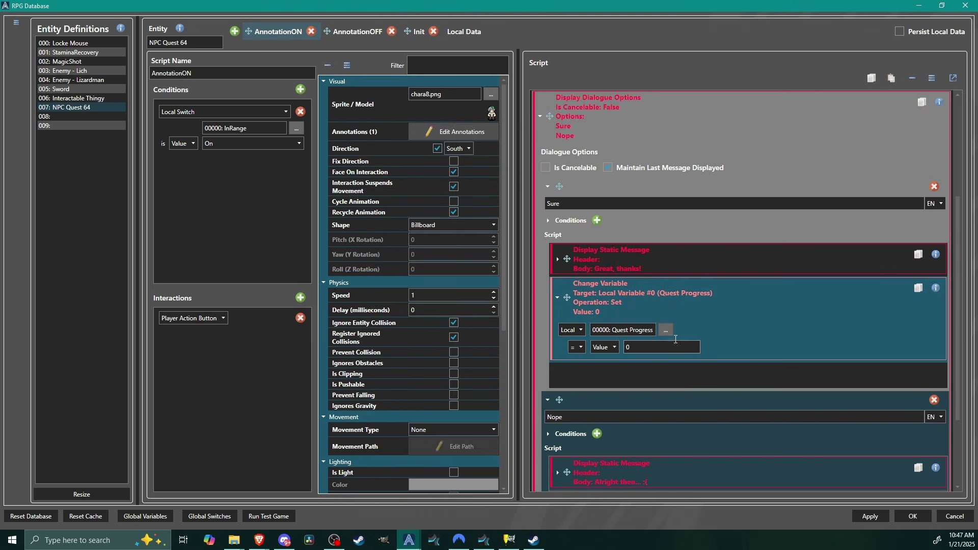
# Step: Set the value assigned to Quest Progress to 1 and collapse the Change Variable command
pyautogui.scroll(5, 707, 294)
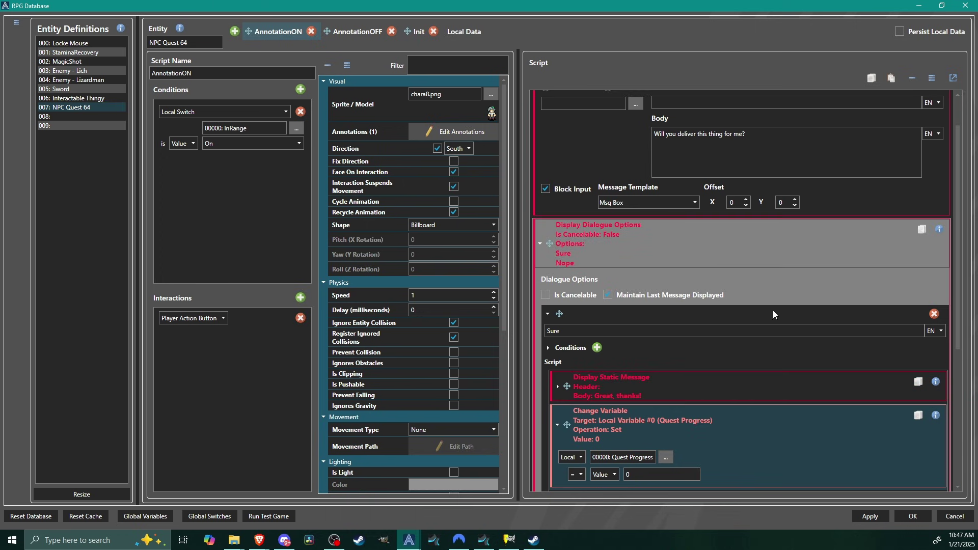
pyautogui.scroll(-3, 707, 363)
pyautogui.click(646, 401)
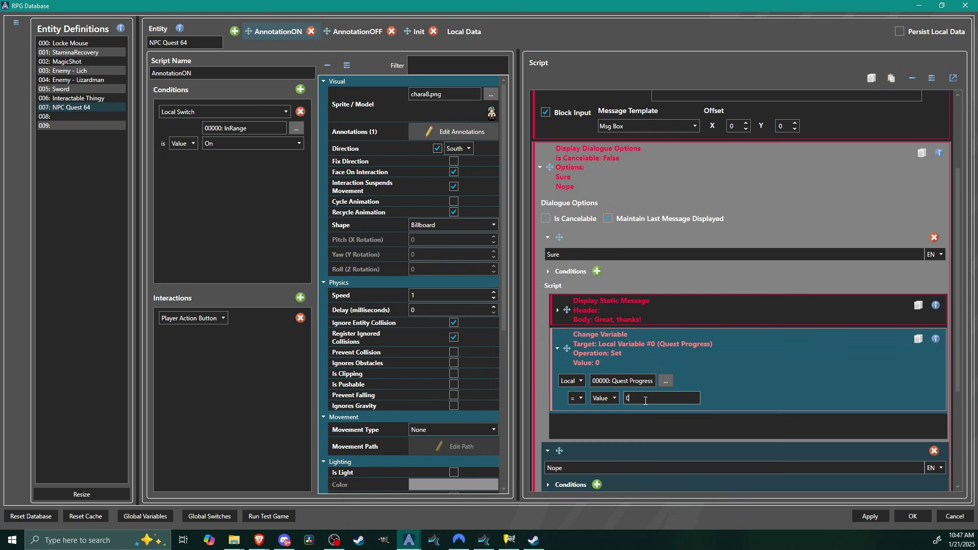
pyautogui.click(656, 341)
pyautogui.scroll(-3, 752, 349)
pyautogui.scroll(7, 749, 350)
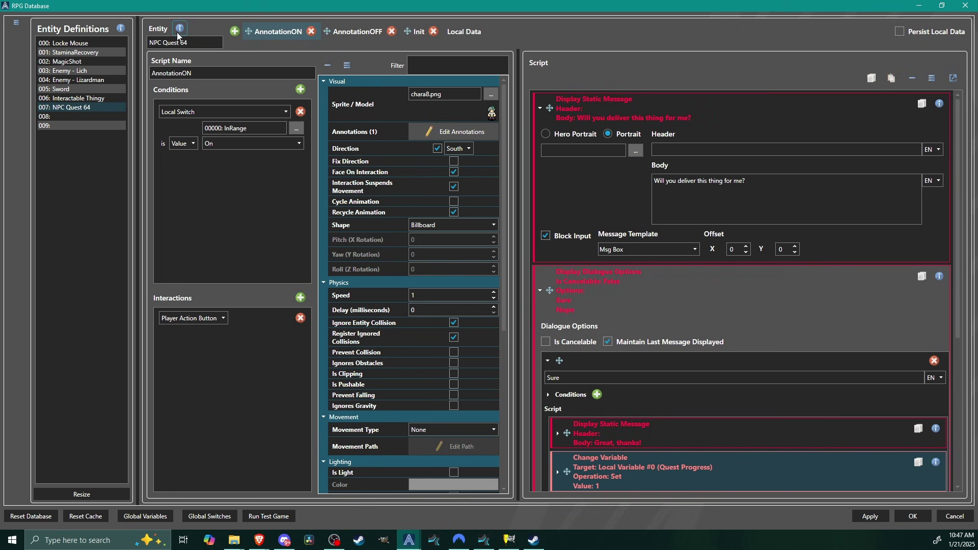
# Step: Add a new script to the NPC Quest 64 entity and move it ahead of the existing scripts
pyautogui.click(234, 31)
pyautogui.click(450, 31)
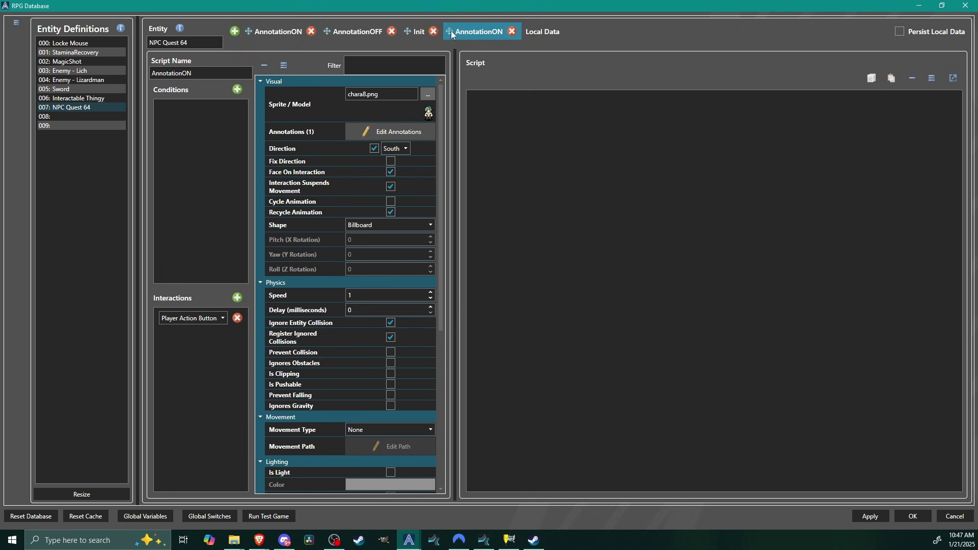
pyautogui.moveTo(447, 30); pyautogui.dragTo(249, 32)
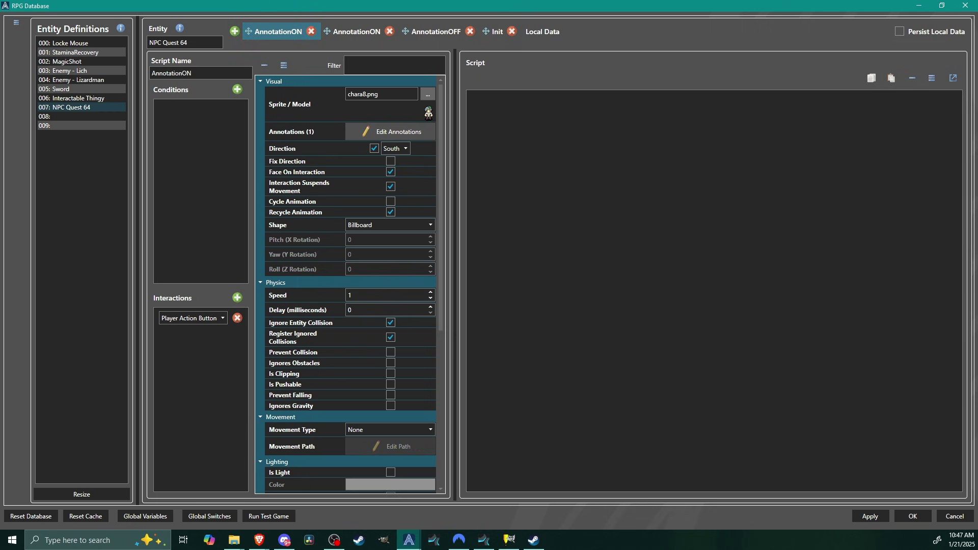
# Step: Rename the new first script "In Progress"
pyautogui.doubleClick(217, 75)
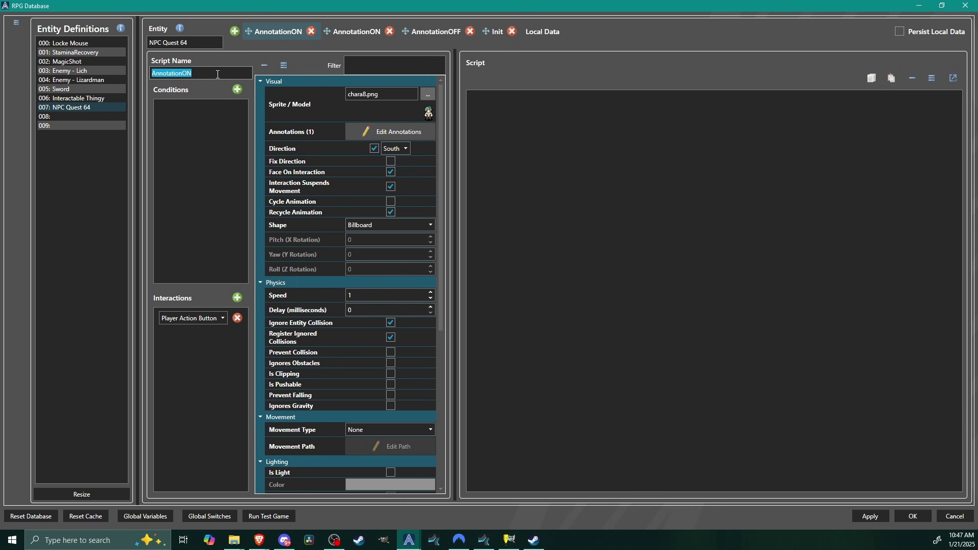
pyautogui.write('In')
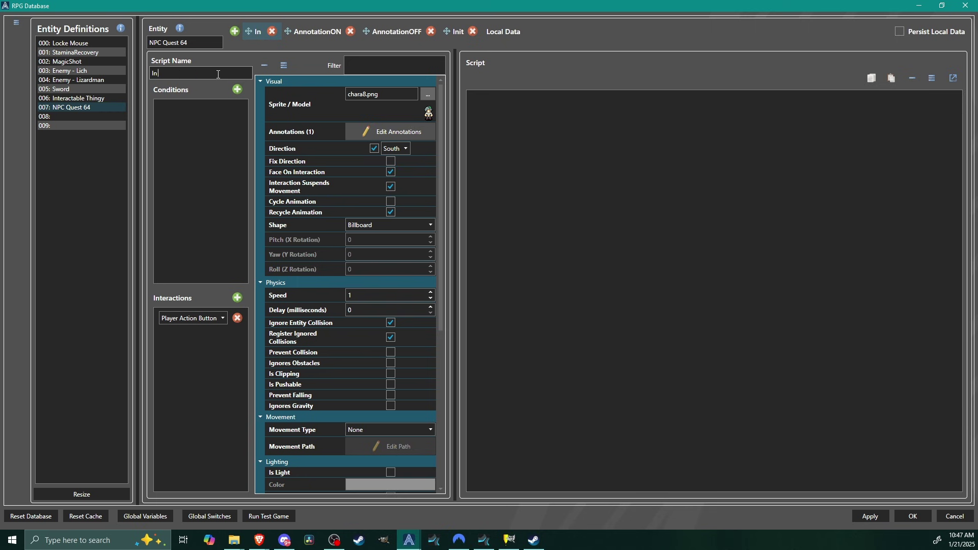
pyautogui.write(' Progress')
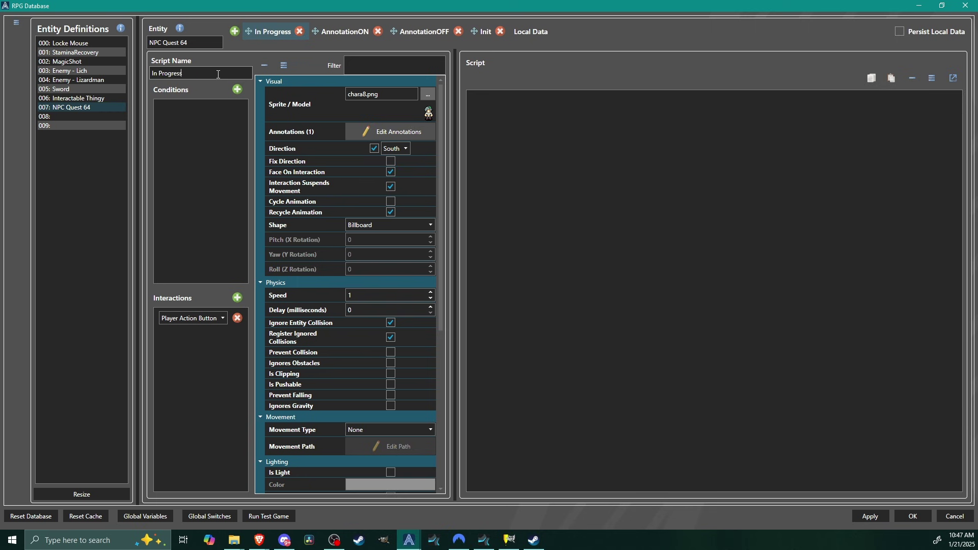
# Step: Add a condition to the In Progress script requiring the local variable Quest Progress to equal the value 1
pyautogui.click(237, 90)
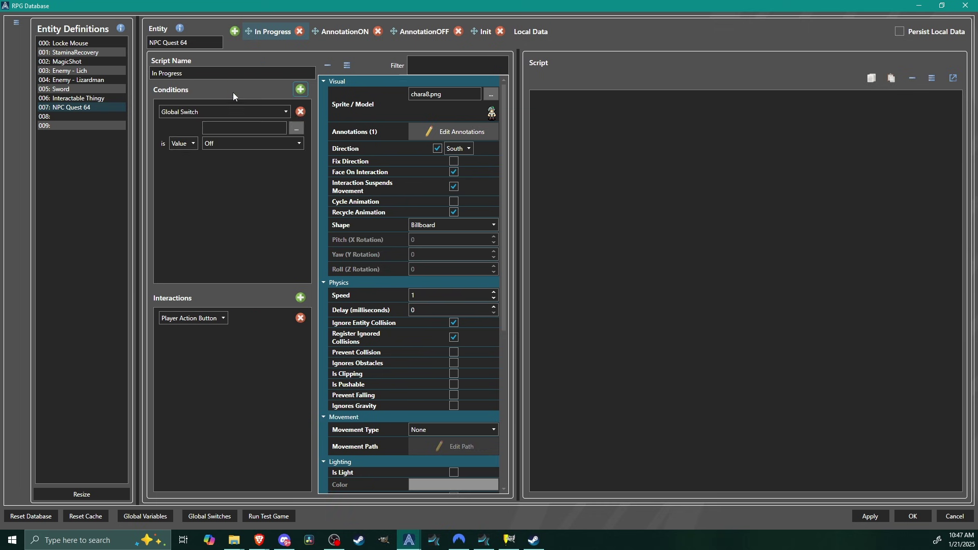
pyautogui.click(203, 113)
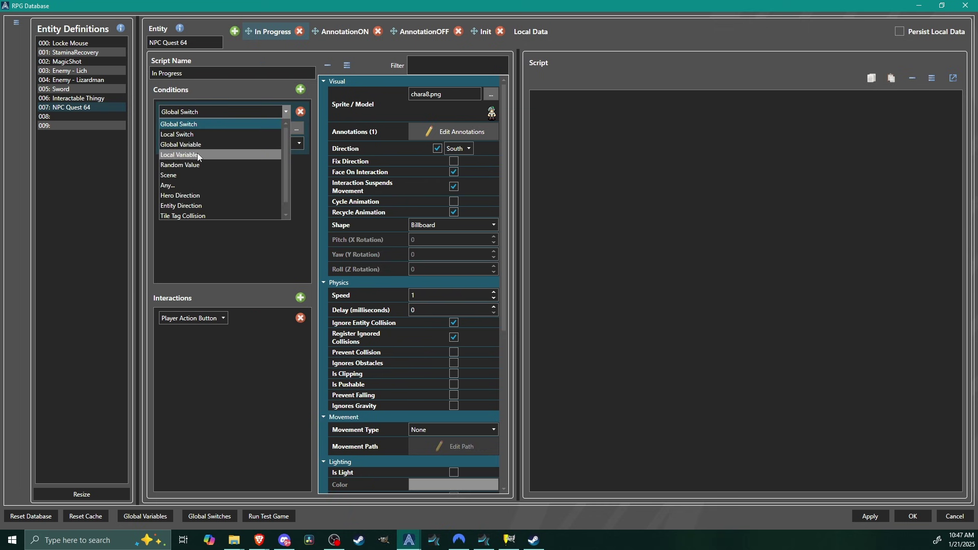
pyautogui.click(197, 154)
pyautogui.click(310, 128)
pyautogui.click(383, 113)
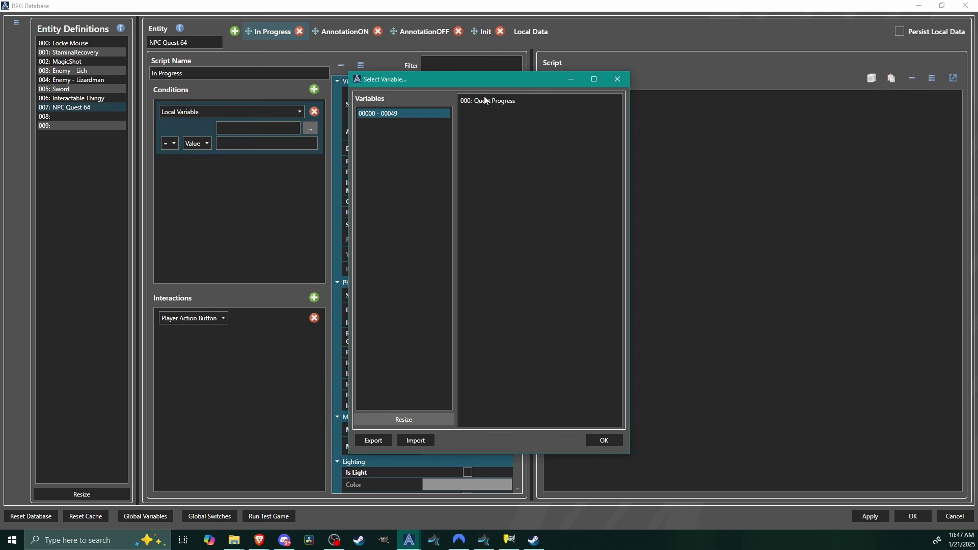
pyautogui.click(508, 103)
pyautogui.click(604, 440)
pyautogui.click(255, 142)
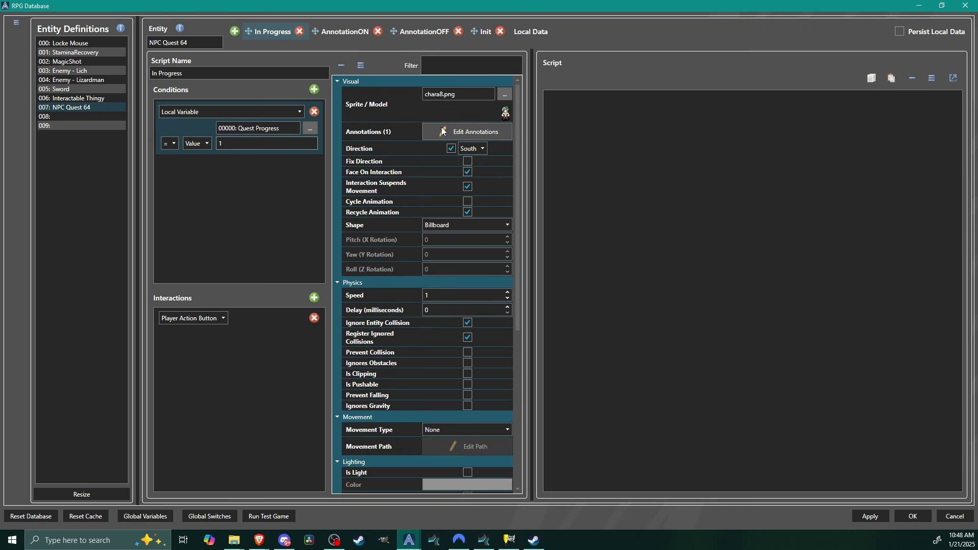
# Step: Set the color mask of the In Progress script's Sprite annotation to the green #FF00FF96
pyautogui.click(494, 131)
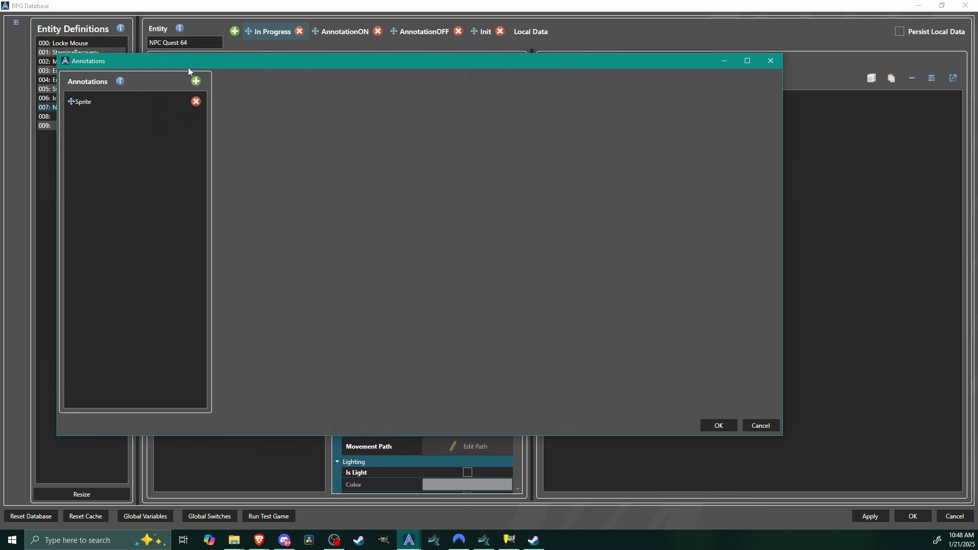
pyautogui.click(99, 105)
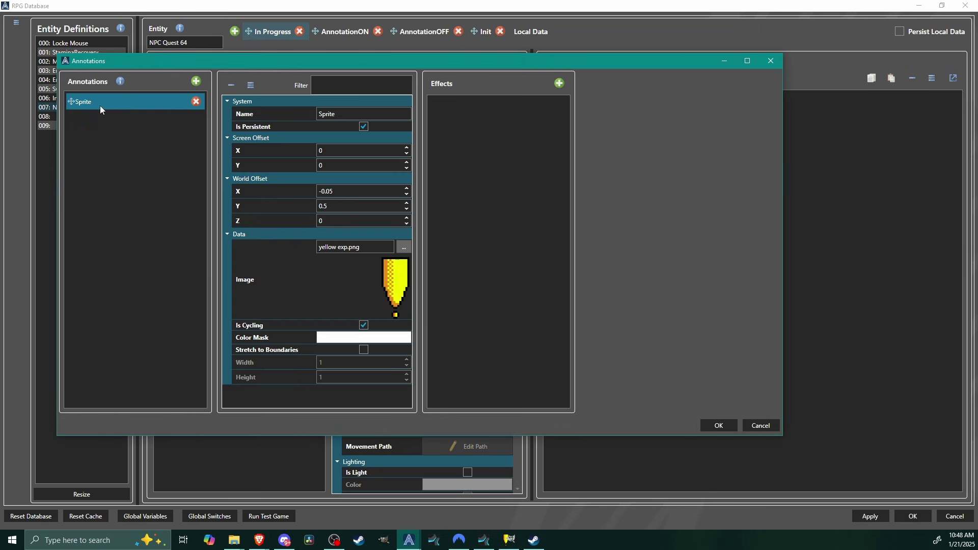
pyautogui.click(356, 337)
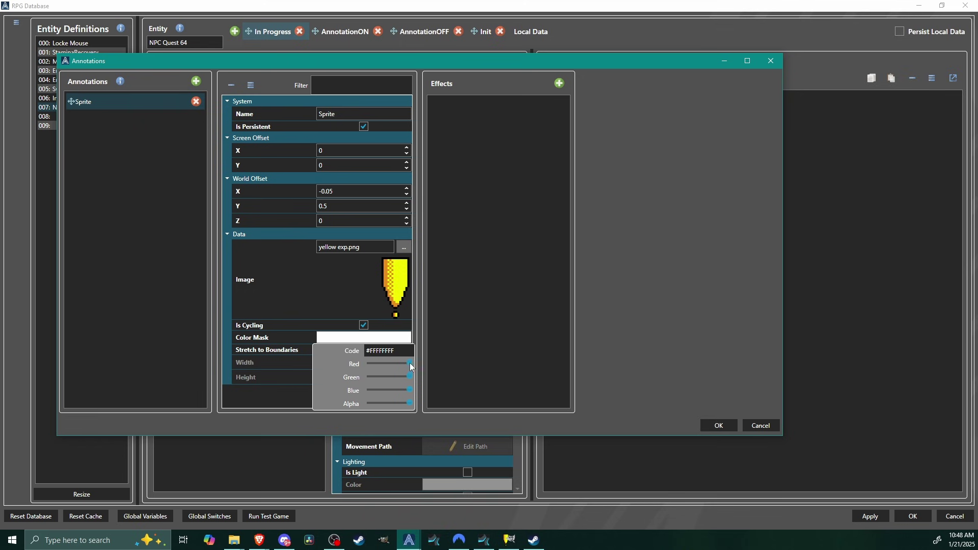
pyautogui.moveTo(410, 363); pyautogui.dragTo(350, 361)
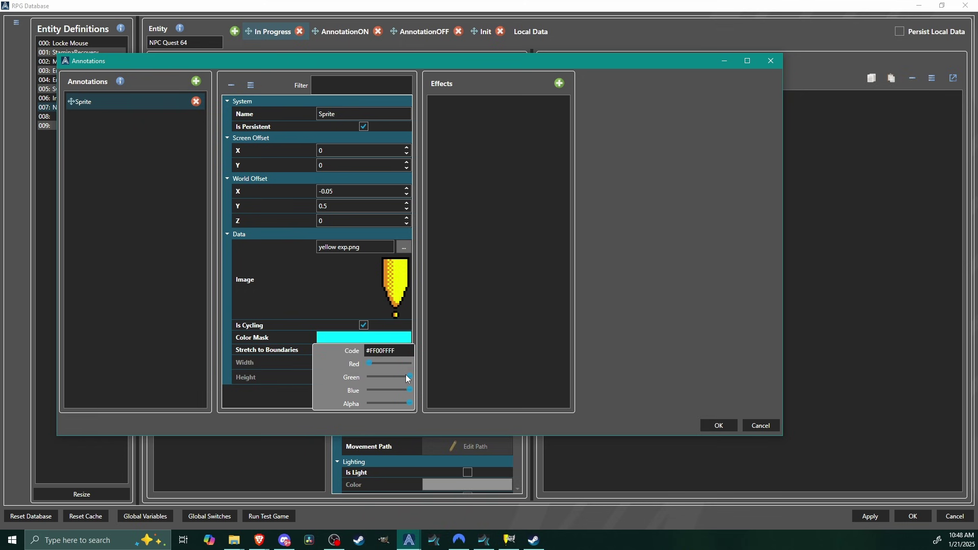
pyautogui.moveTo(408, 378)
pyautogui.mouseDown()
pyautogui.moveTo(379, 376)
pyautogui.moveTo(406, 380)
pyautogui.moveTo(370, 395)
pyautogui.moveTo(411, 387)
pyautogui.mouseUp()
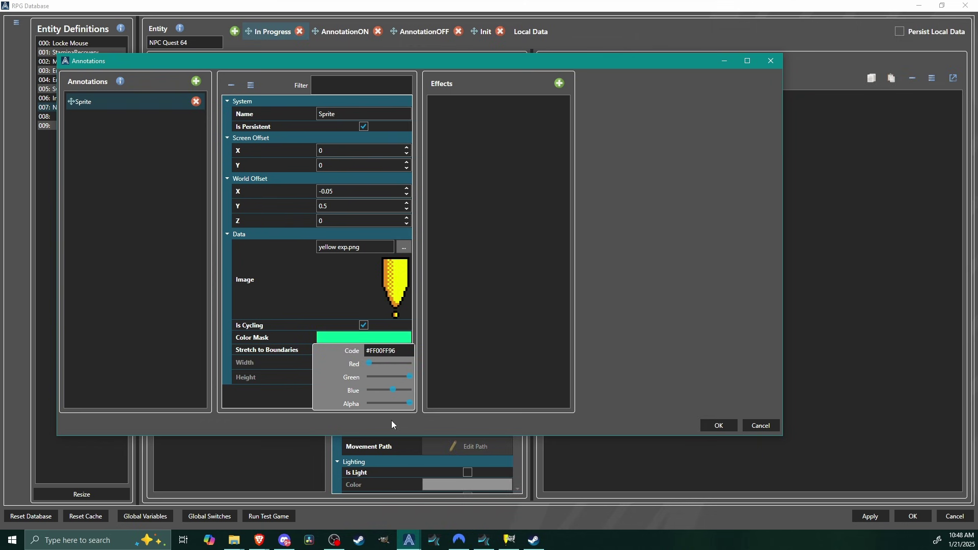
pyautogui.click(526, 315)
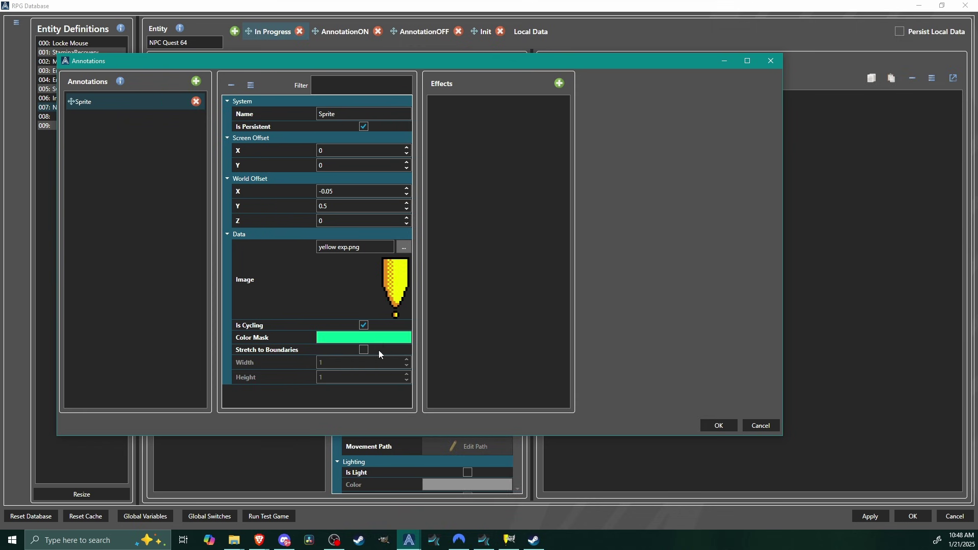
# Step: Lower the blue of the Sprite annotation's color mask slightly for a purer green and confirm the annotation
pyautogui.click(371, 337)
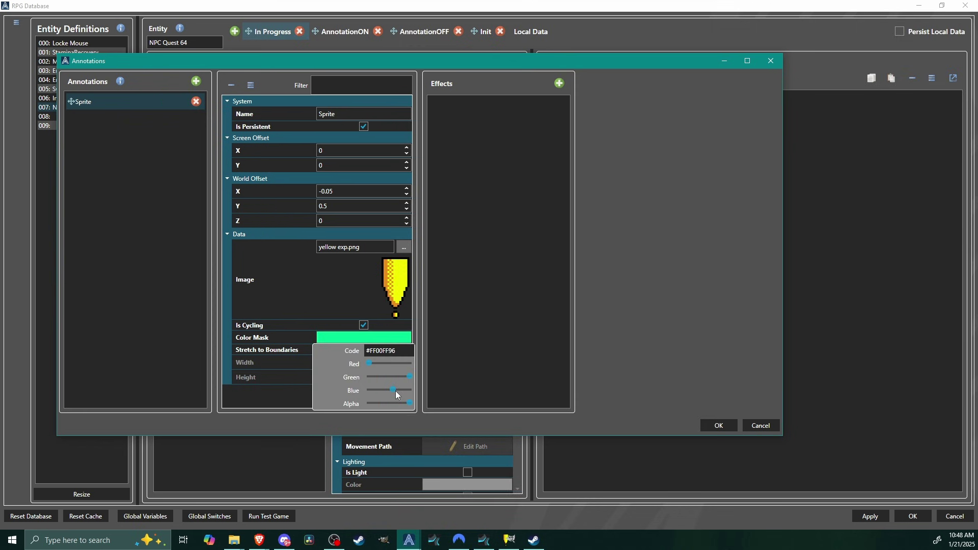
pyautogui.moveTo(388, 391); pyautogui.dragTo(384, 391)
pyautogui.click(582, 407)
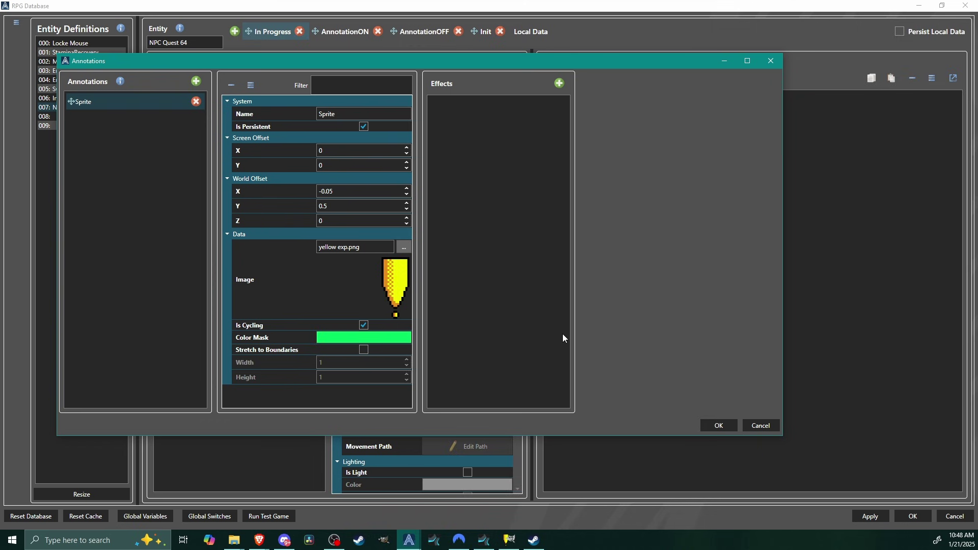
pyautogui.click(718, 425)
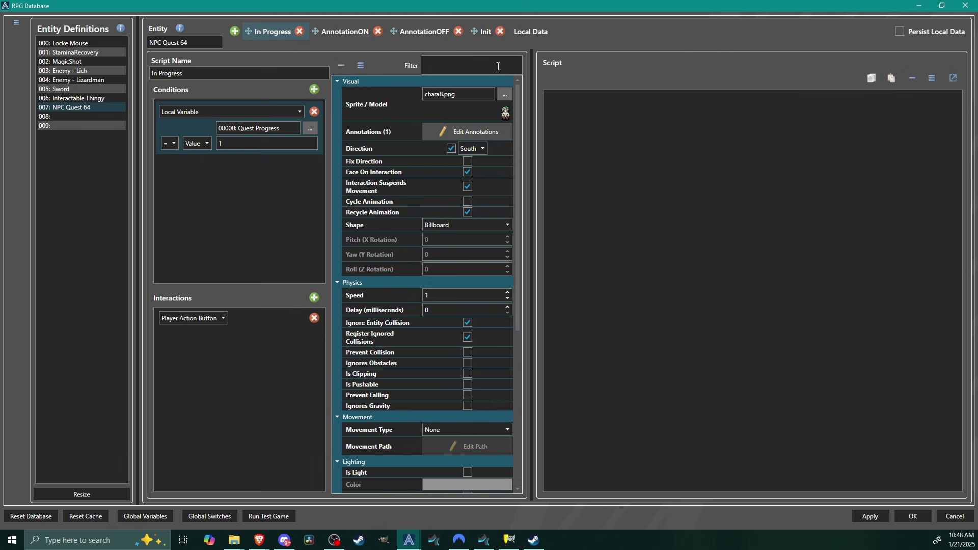
pyautogui.click(470, 135)
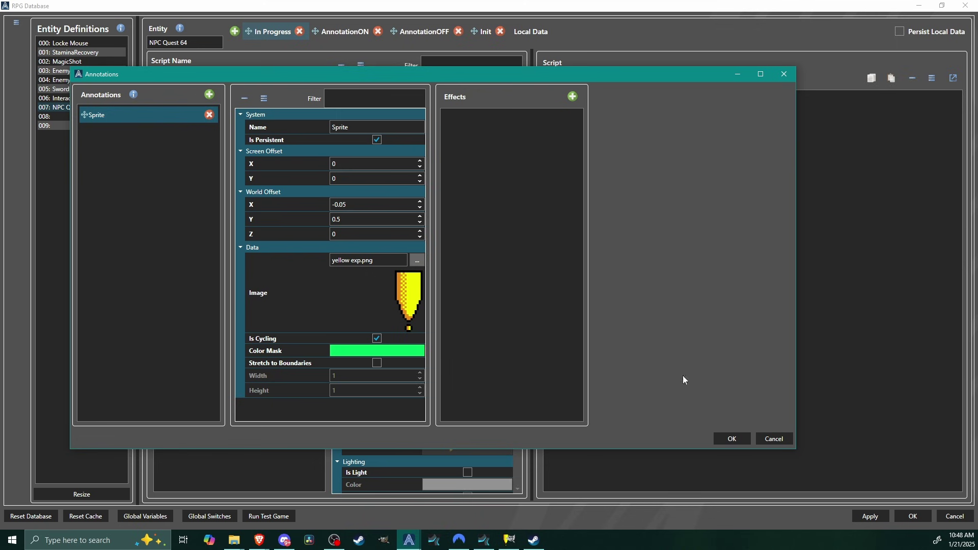
pyautogui.click(732, 439)
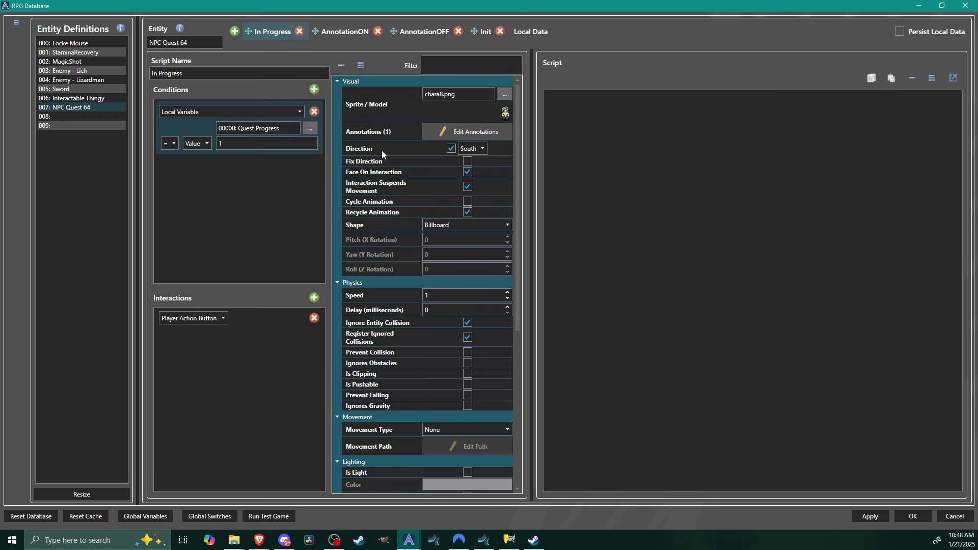
# Step: Add a Display Static Message command using the Msg Box template with the body "Any Progress?"
pyautogui.moveTo(517, 261); pyautogui.dragTo(525, 78)
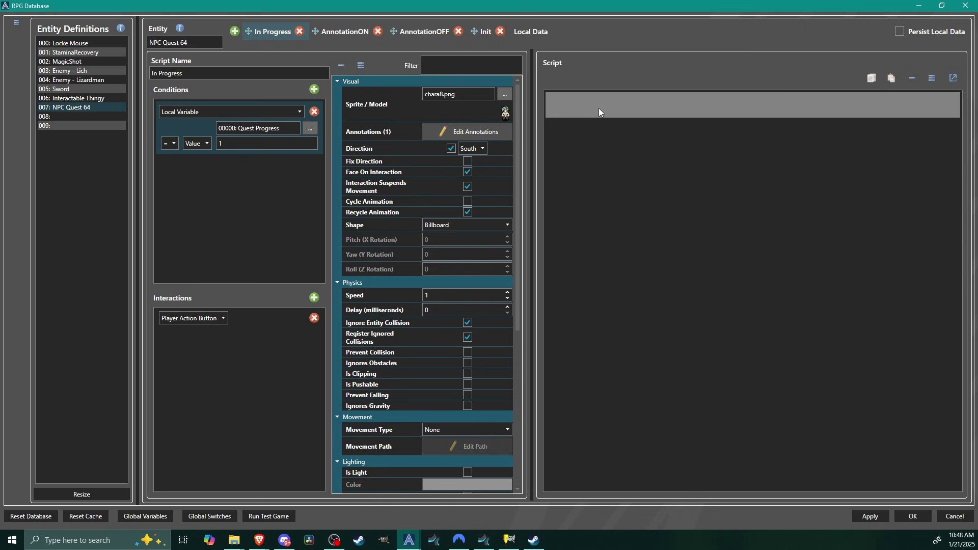
pyautogui.click(586, 106)
pyautogui.rightClick(576, 106)
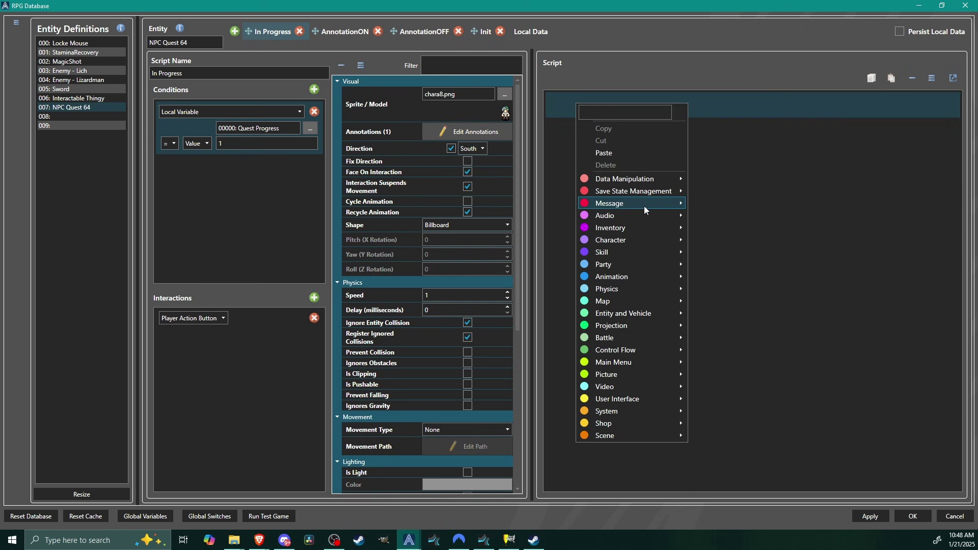
pyautogui.moveTo(644, 206)
pyautogui.click(747, 207)
pyautogui.click(653, 252)
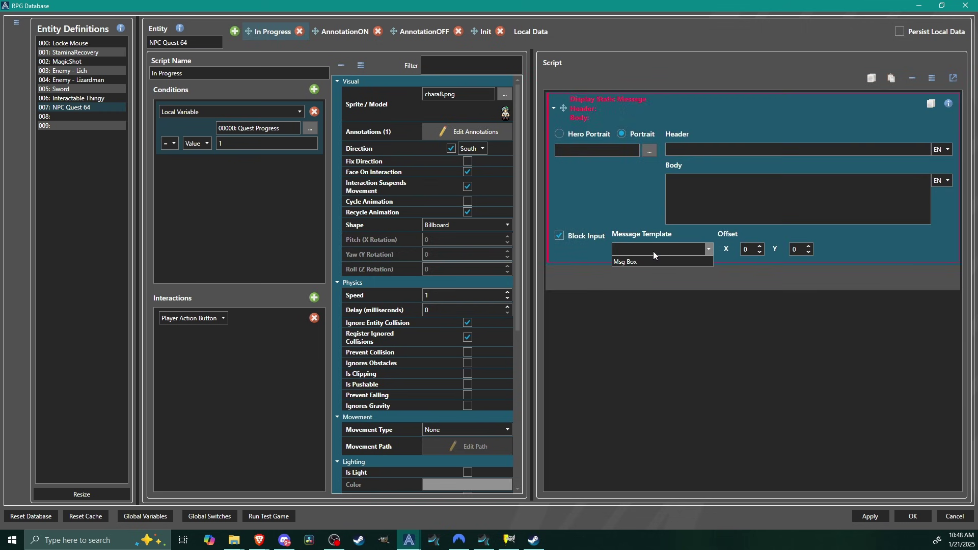
pyautogui.click(654, 261)
pyautogui.click(725, 189)
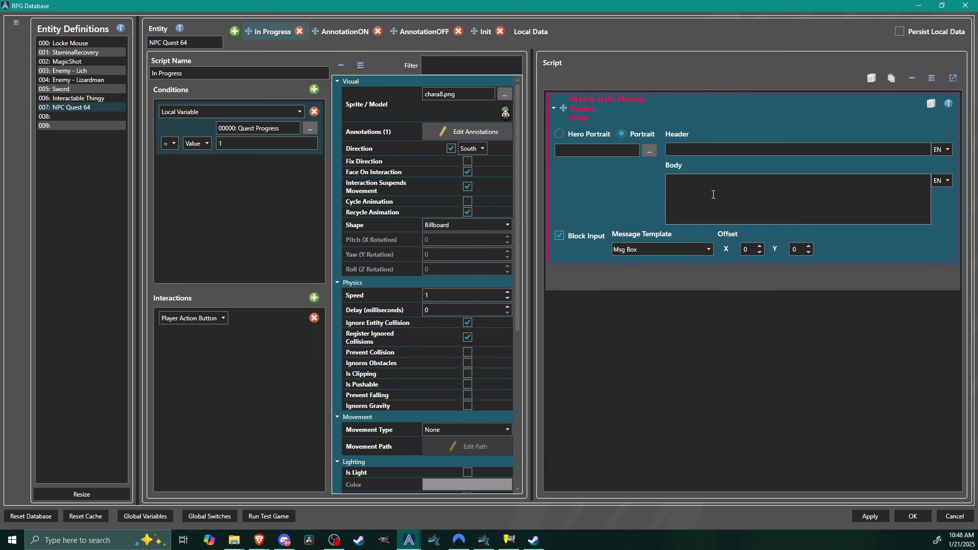
pyautogui.write('Any Progre')
pyautogui.press('BackSpace')
pyautogui.write('res')
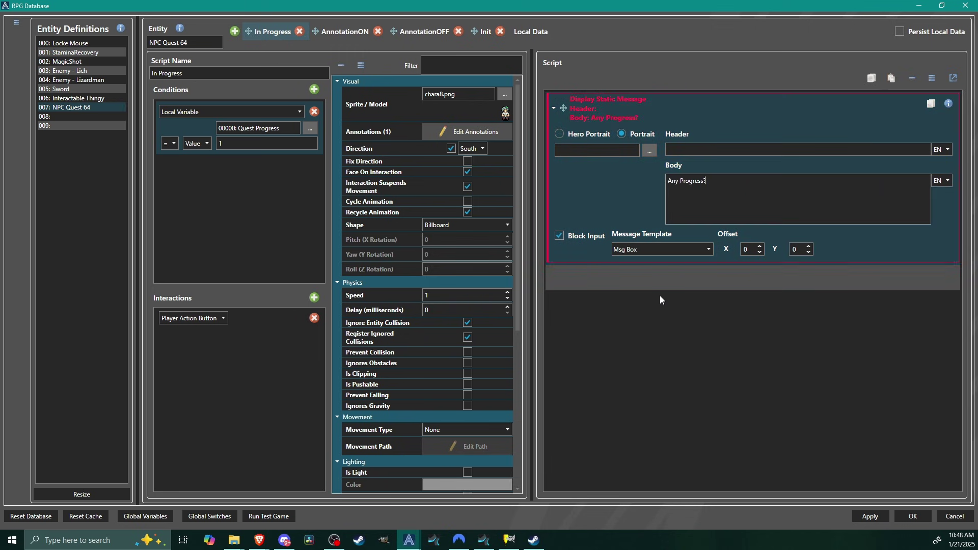
# Step: Add a Display Dialogue Options command with the Dialogue Options template and one blank option, keeping the last message displayed
pyautogui.rightClick(612, 277)
pyautogui.moveTo(638, 291)
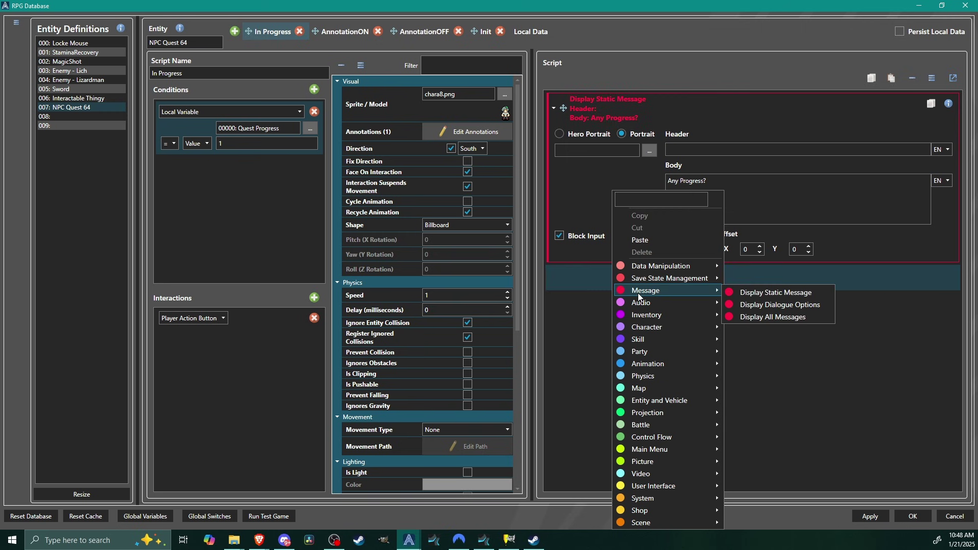
pyautogui.click(754, 305)
pyautogui.click(605, 390)
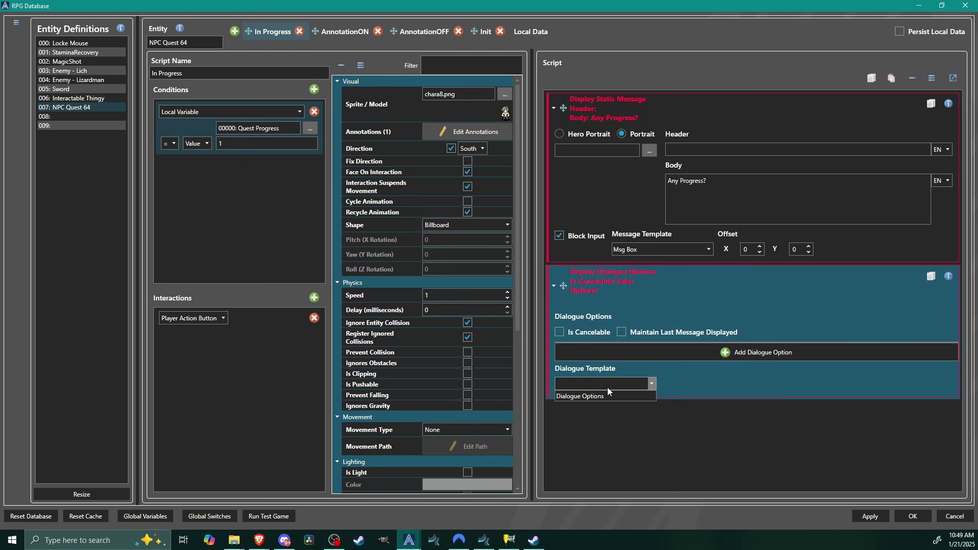
pyautogui.click(599, 394)
pyautogui.click(741, 353)
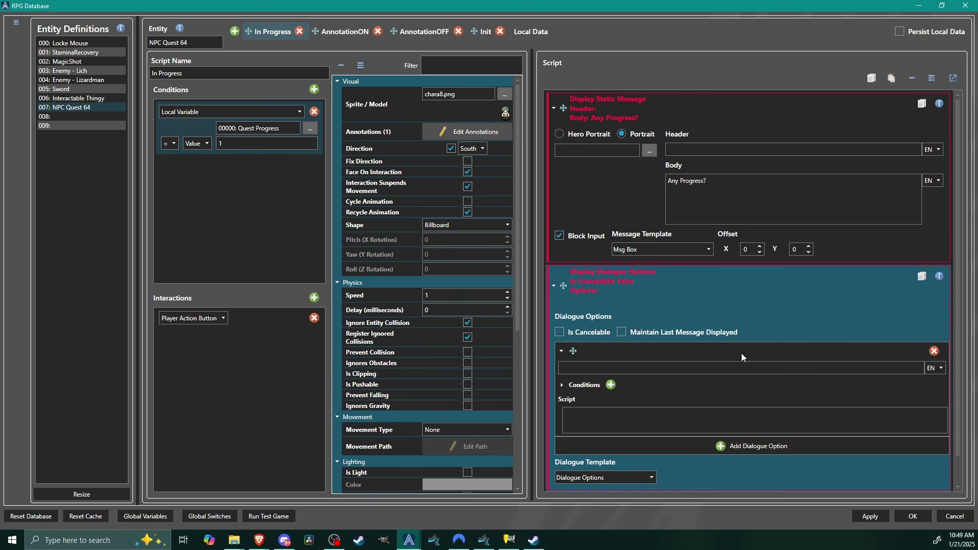
pyautogui.click(622, 332)
# Step: Label the first dialogue option "It is done." and add a second option labelled "Not yet."
pyautogui.scroll(-1, 720, 299)
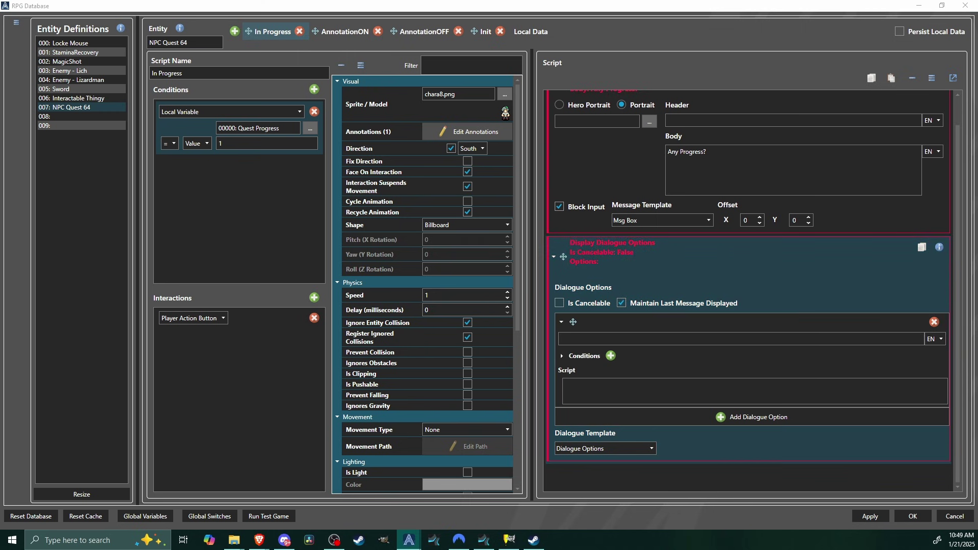
pyautogui.click(639, 340)
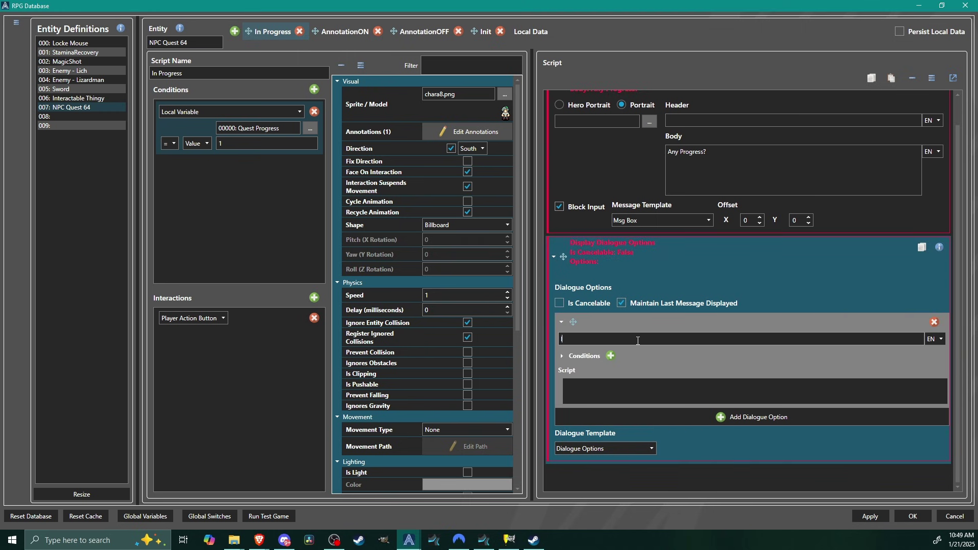
pyautogui.write('It is done.')
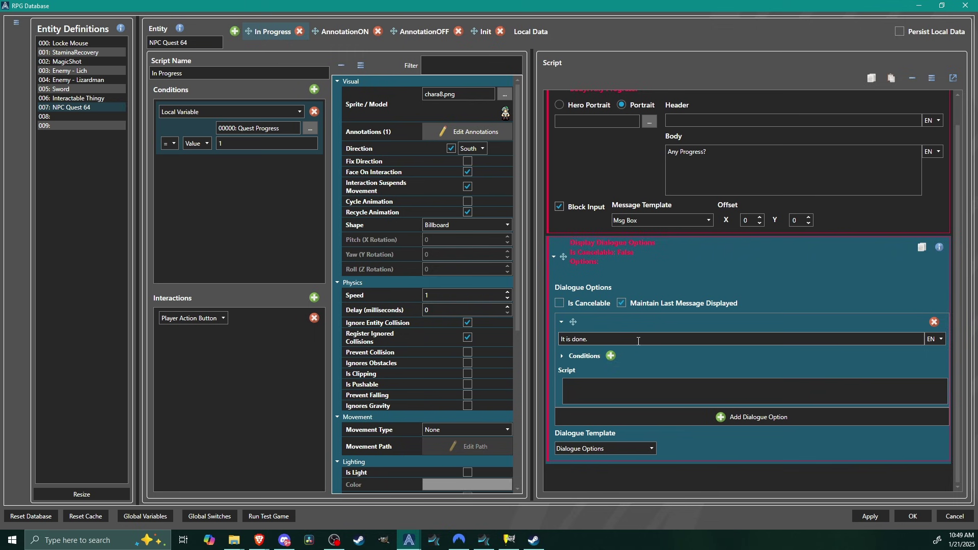
pyautogui.click(653, 417)
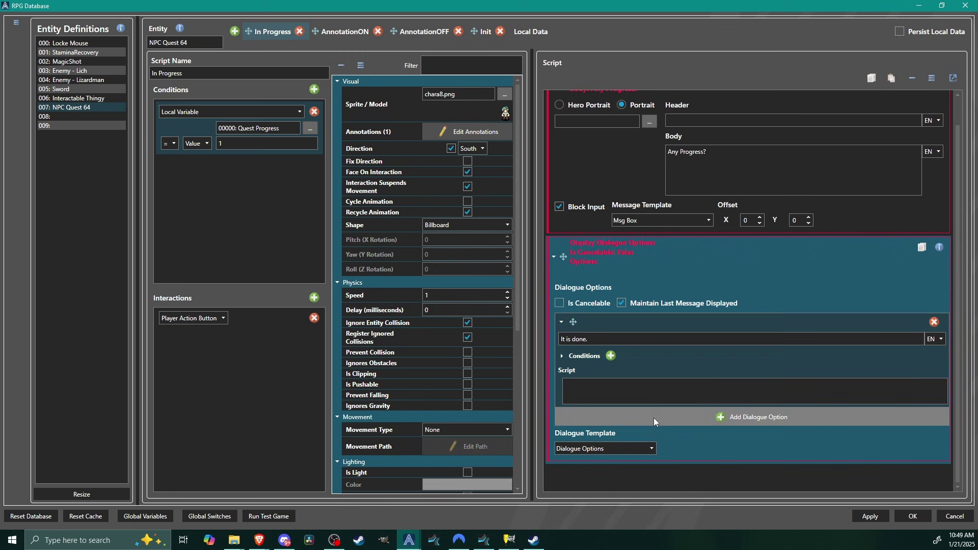
pyautogui.scroll(-2, 627, 397)
pyautogui.click(627, 396)
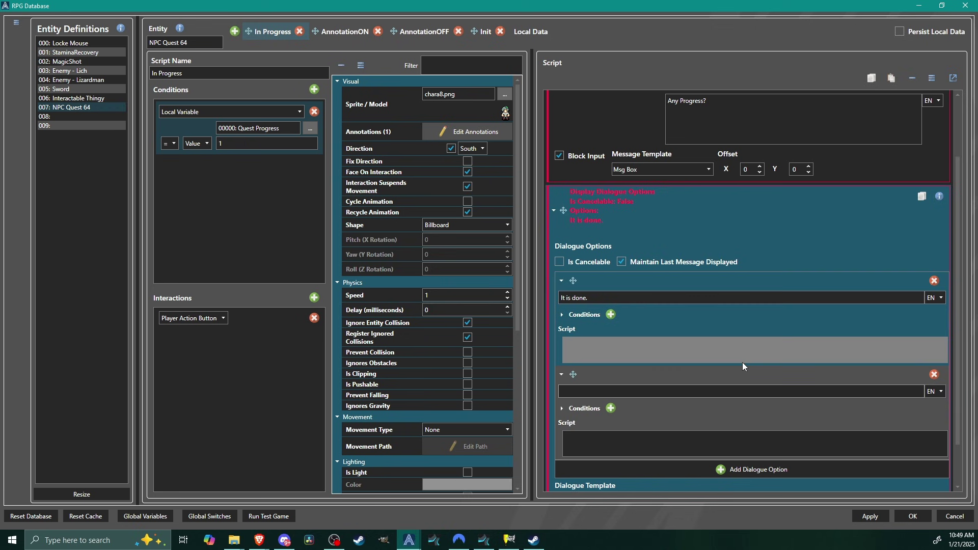
pyautogui.write('Not yet.')
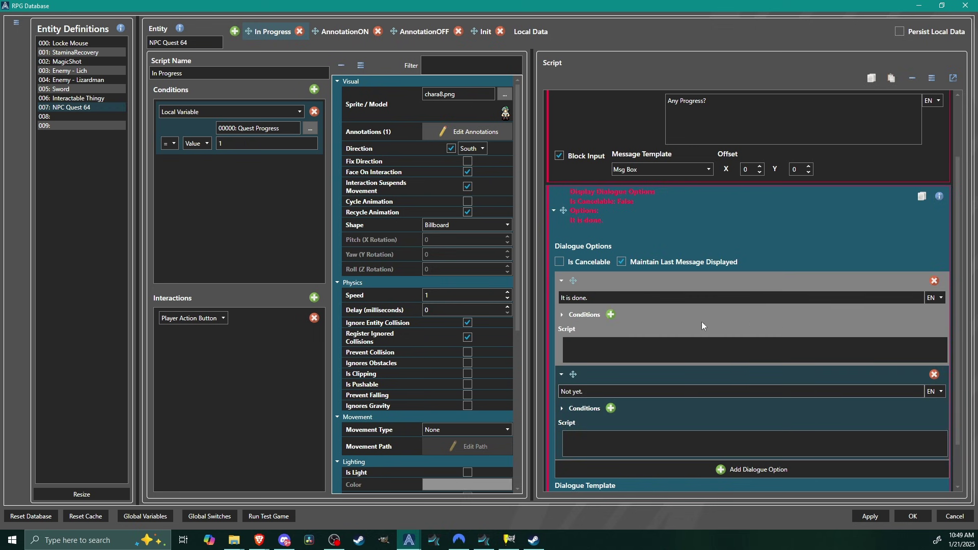
# Step: Add a Display Static Message with the body "Well hurry it up then!!" to the "Not yet." option's script and collapse it
pyautogui.scroll(-1, 738, 321)
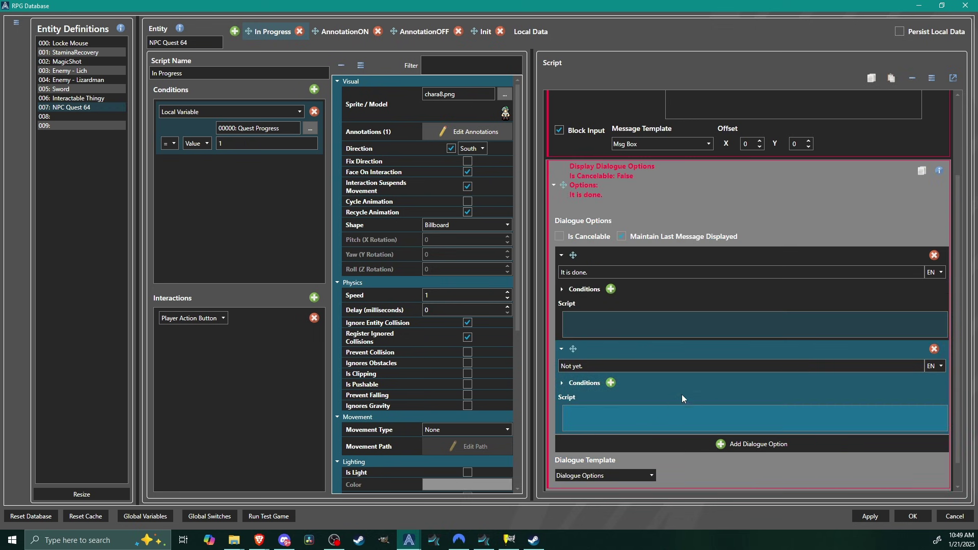
pyautogui.scroll(-1, 616, 397)
pyautogui.rightClick(606, 390)
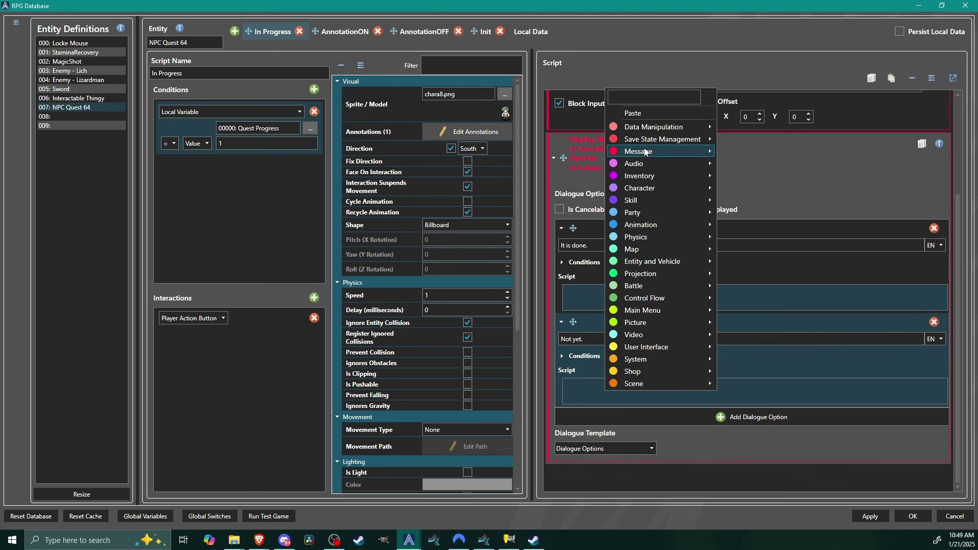
pyautogui.moveTo(642, 151)
pyautogui.click(754, 151)
pyautogui.scroll(-3, 680, 394)
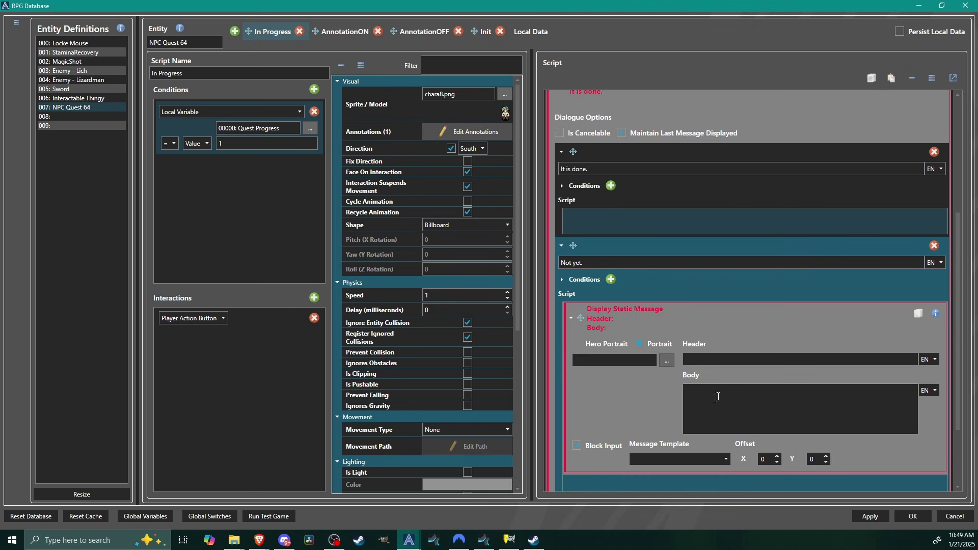
pyautogui.click(714, 385)
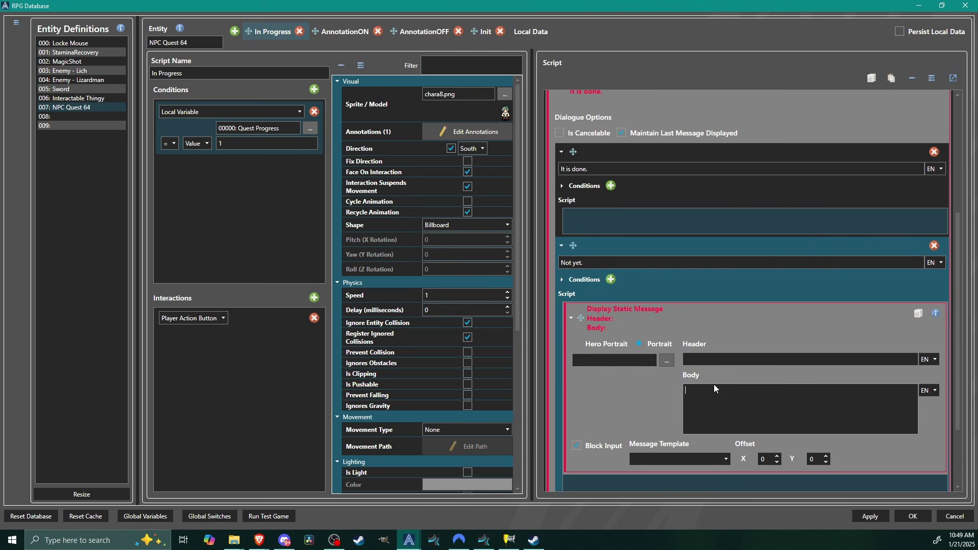
pyautogui.write('Well hurry it up then!!')
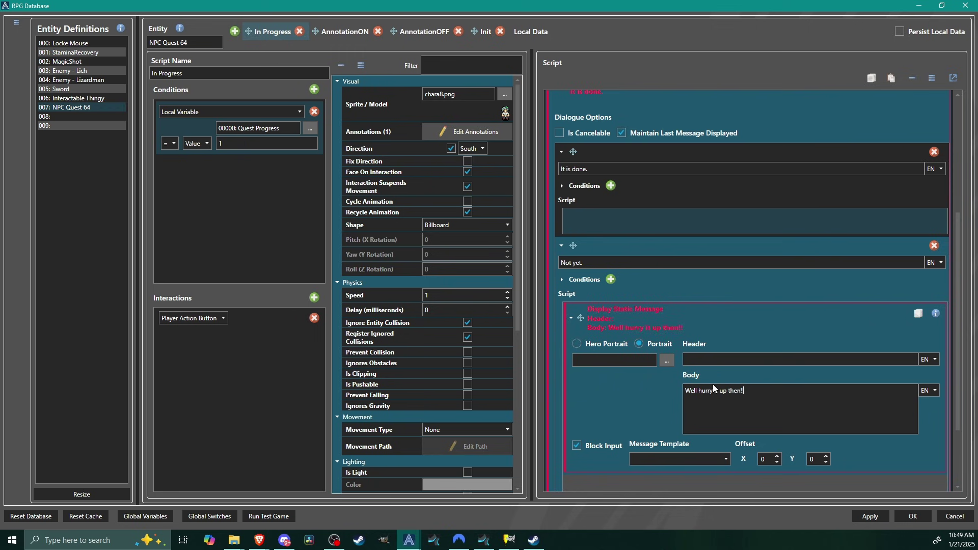
pyautogui.click(603, 326)
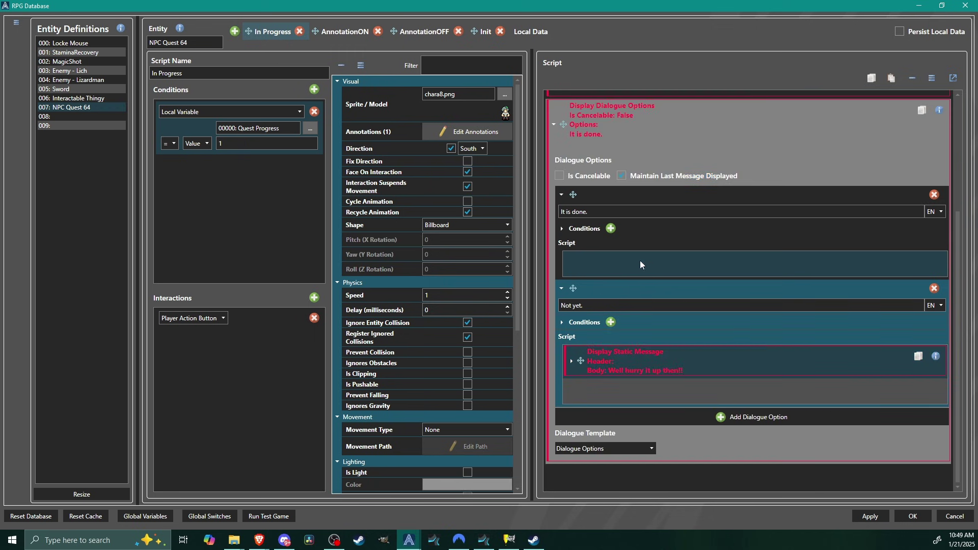
# Step: Add a Display Static Message with the body "Amazing, thanks!!" to the "It is done." option's script and collapse it
pyautogui.rightClick(622, 266)
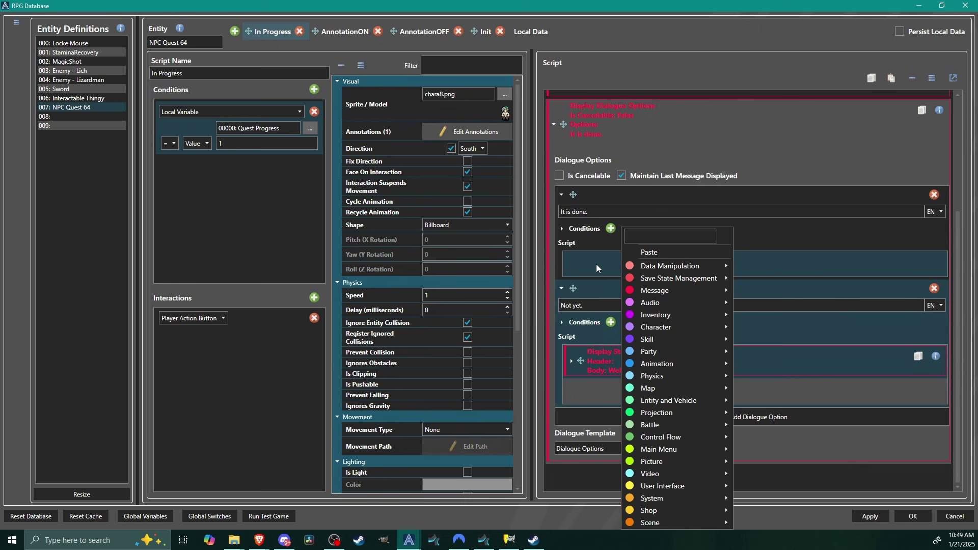
pyautogui.click(805, 297)
pyautogui.click(765, 357)
pyautogui.write('Ama')
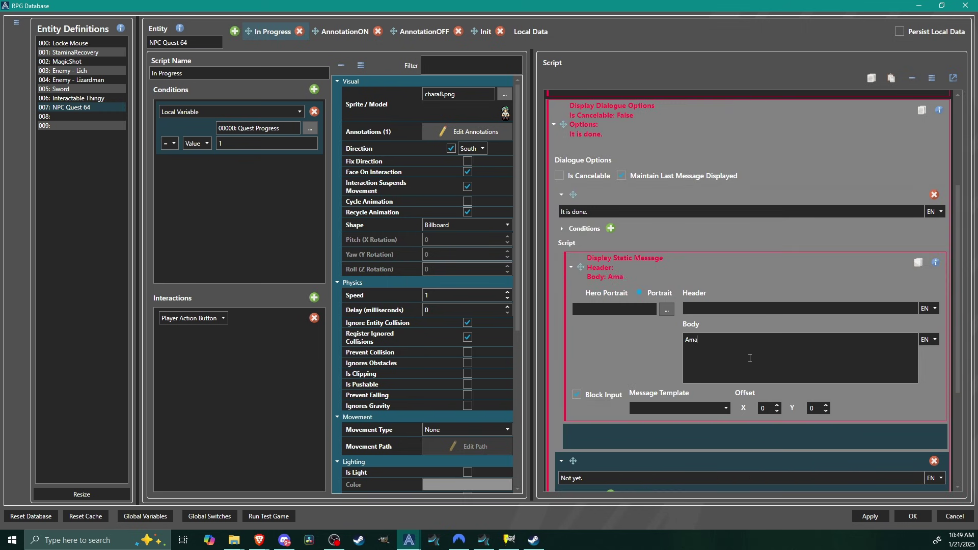
pyautogui.write('zing, thanks!!')
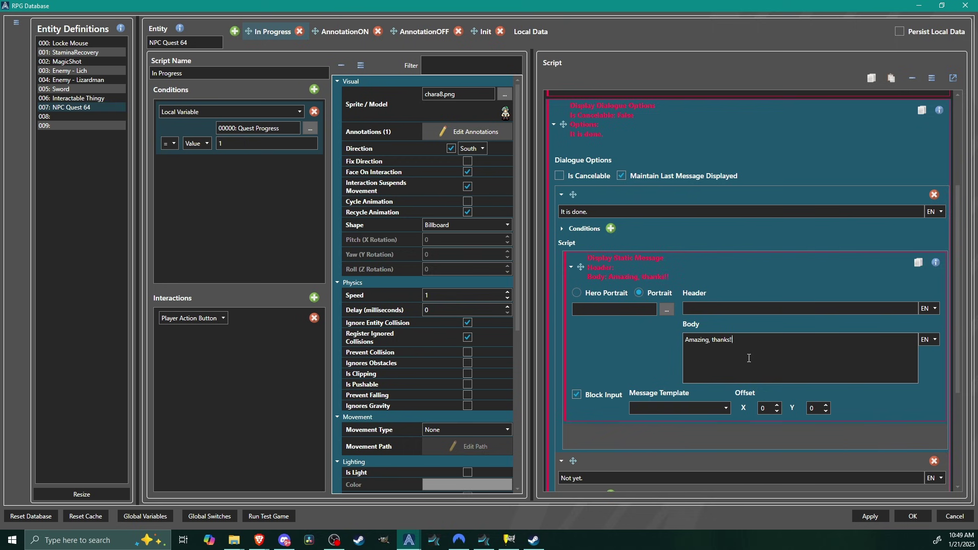
pyautogui.click(571, 267)
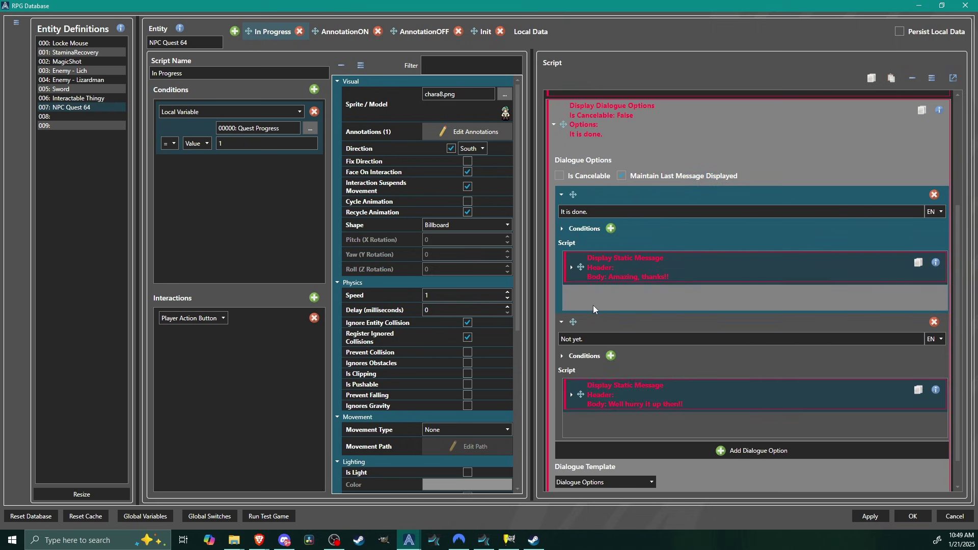
# Step: Add a Change Variable command below the "Amazing, thanks!!" message that sets the local variable Quest Progress to 2, and collapse it
pyautogui.rightClick(619, 299)
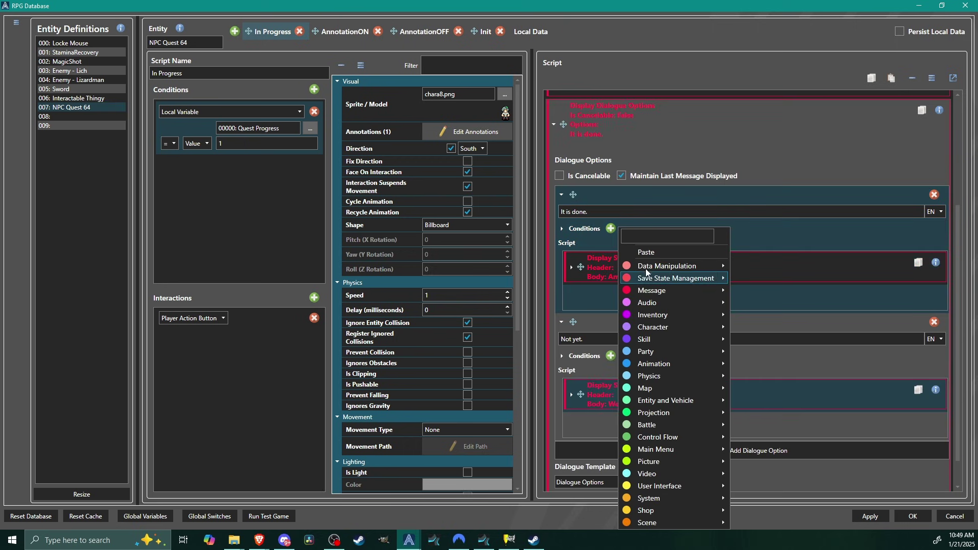
pyautogui.moveTo(645, 267)
pyautogui.click(759, 279)
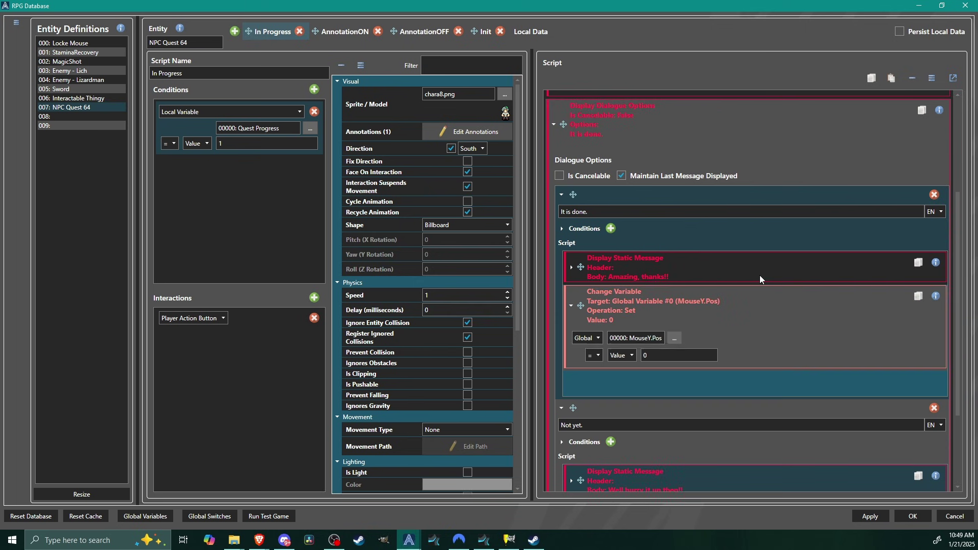
pyautogui.click(586, 338)
pyautogui.click(590, 359)
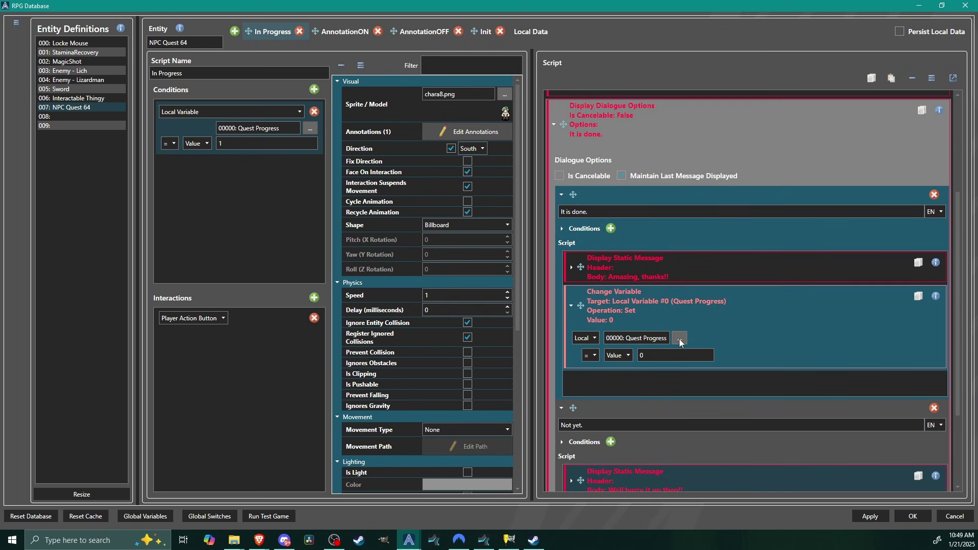
pyautogui.moveTo(661, 356); pyautogui.dragTo(600, 357)
pyautogui.write('2')
pyautogui.click(570, 306)
pyautogui.scroll(3, 561, 290)
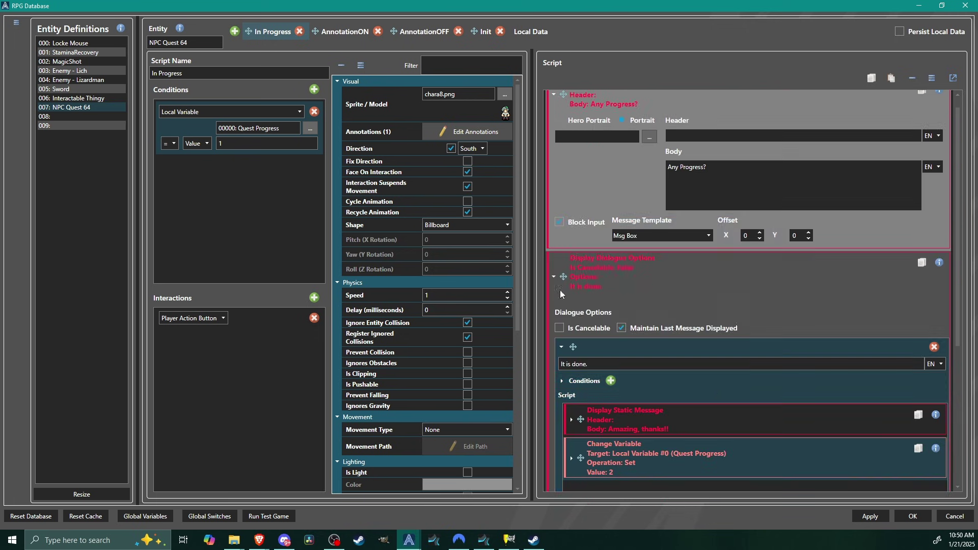
# Step: Create a new entity script named "Quest Complete", placed ahead of all the others, with one new condition
pyautogui.click(235, 31)
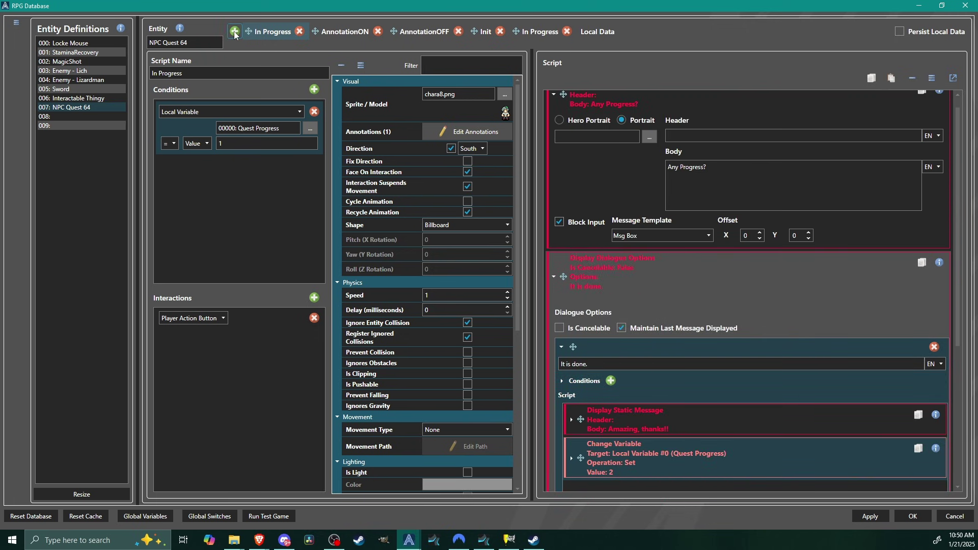
pyautogui.click(518, 32)
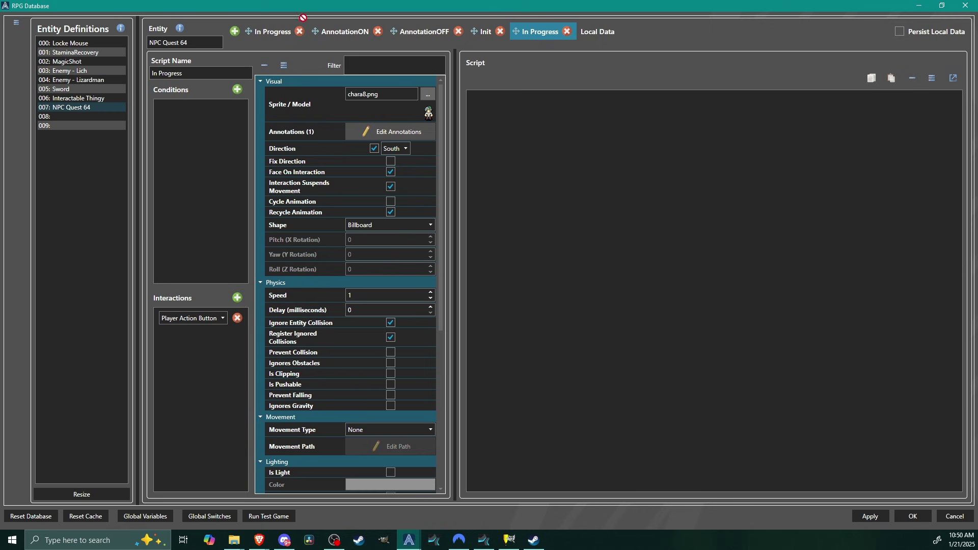
pyautogui.moveTo(252, 34); pyautogui.dragTo(252, 34)
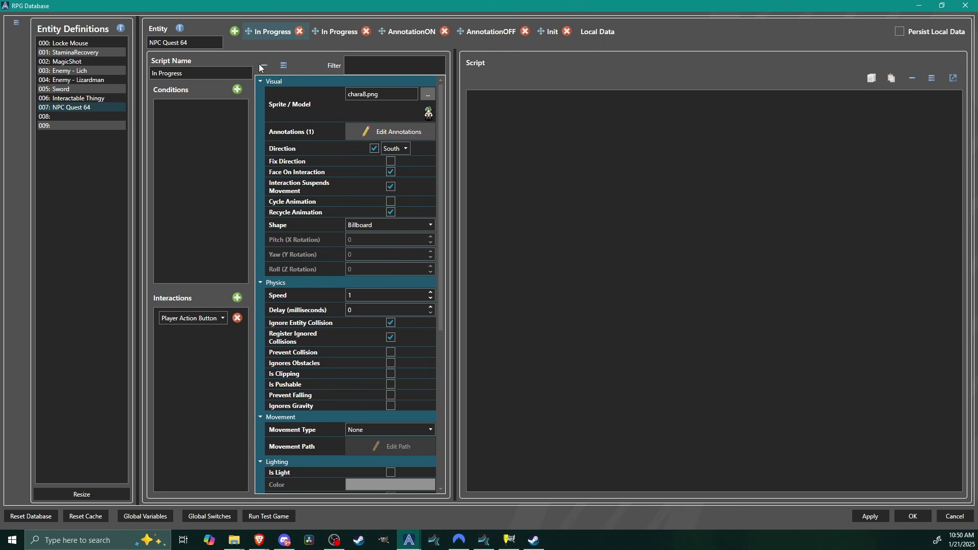
pyautogui.tripleClick(217, 73)
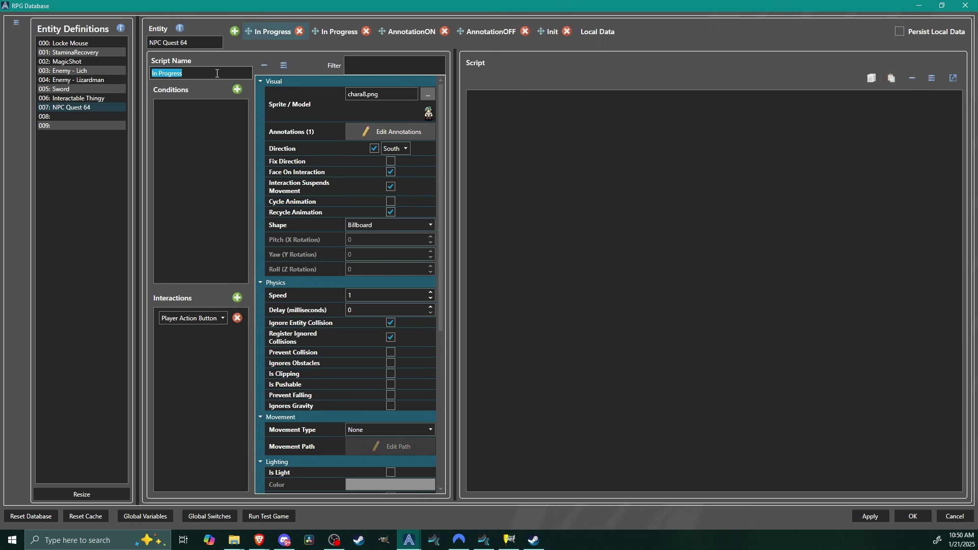
pyautogui.write('Quest Complete')
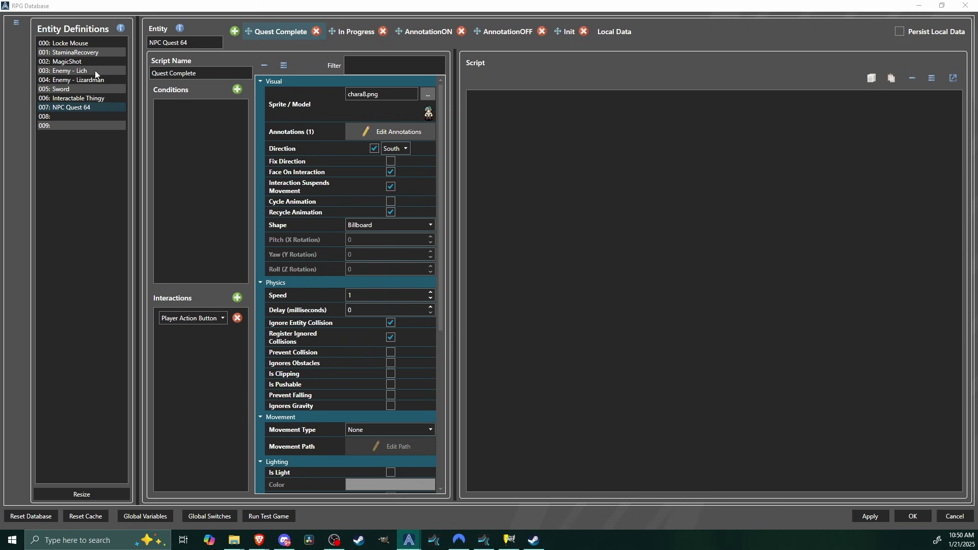
pyautogui.click(238, 89)
pyautogui.click(199, 113)
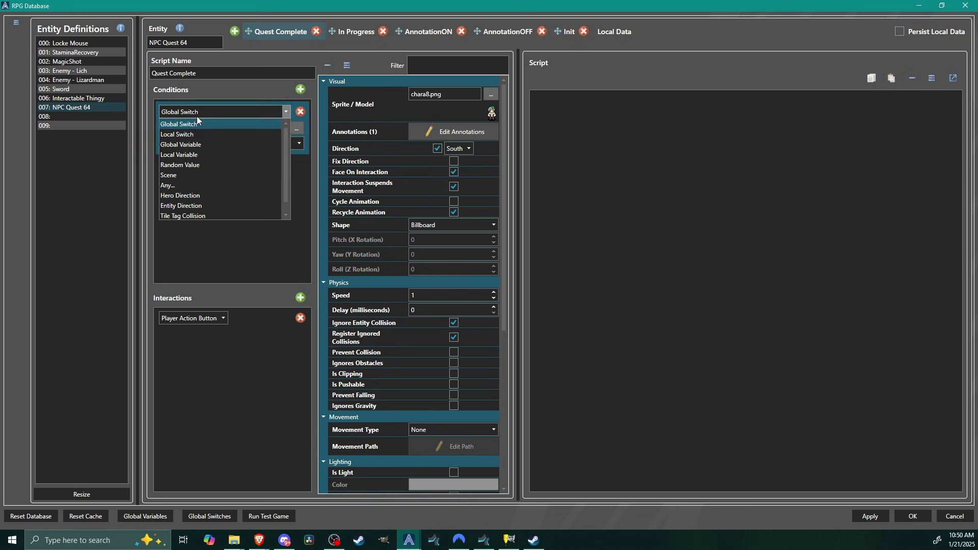
pyautogui.click(190, 134)
pyautogui.click(296, 128)
pyautogui.click(378, 113)
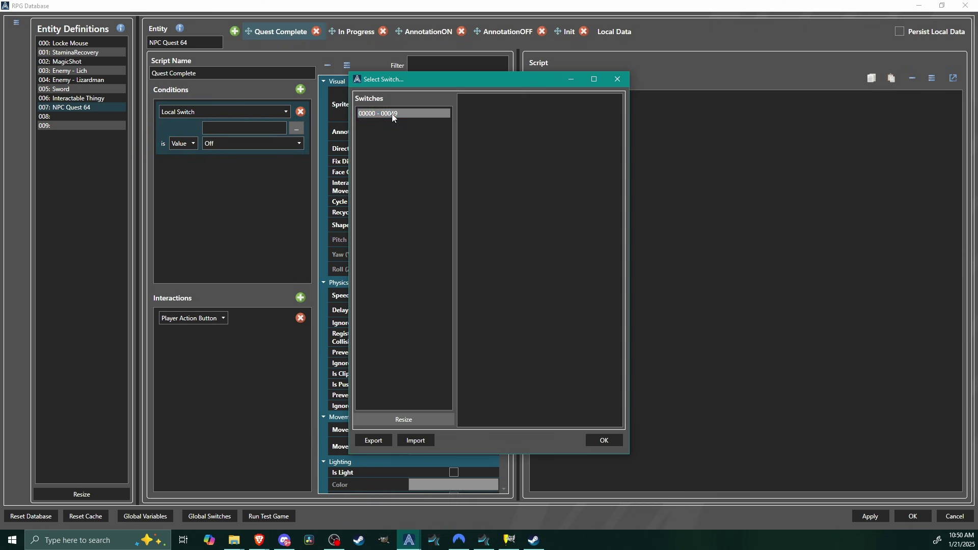
pyautogui.click(485, 101)
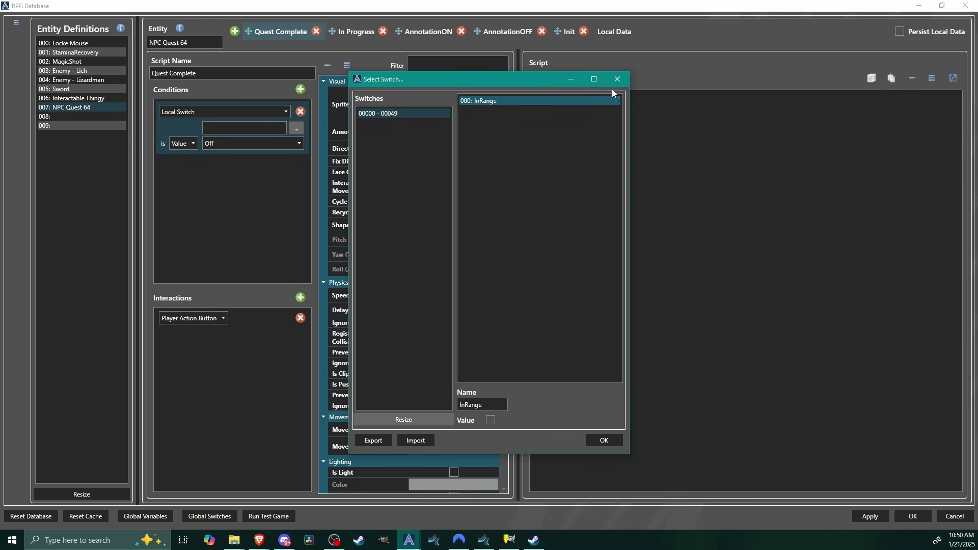
pyautogui.click(627, 78)
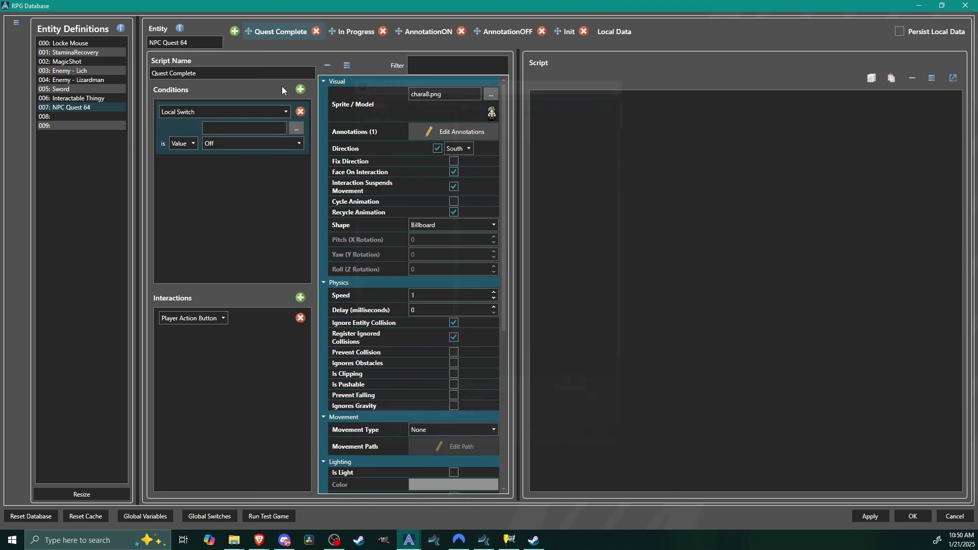
# Step: Make the Quest Complete condition require the local variable Quest Progress to equal 2
pyautogui.click(185, 113)
pyautogui.click(180, 154)
pyautogui.click(310, 128)
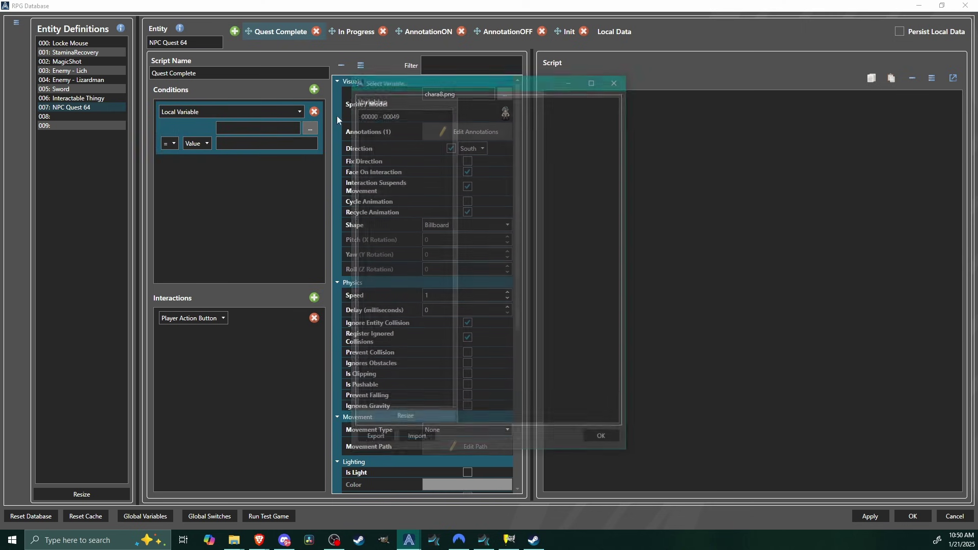
pyautogui.click(403, 113)
pyautogui.click(489, 101)
pyautogui.click(607, 440)
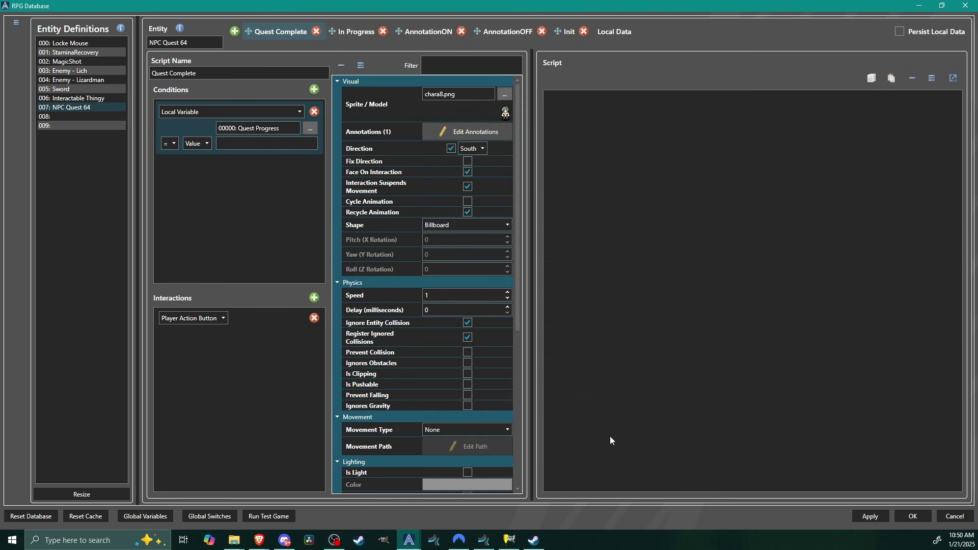
pyautogui.click(244, 147)
pyautogui.write('2')
# Step: Add a Display Static Message with the body "Thanks again for your help!" and the Msg Box template to the Quest Complete script
pyautogui.click(578, 102)
pyautogui.rightClick(578, 101)
pyautogui.moveTo(621, 203)
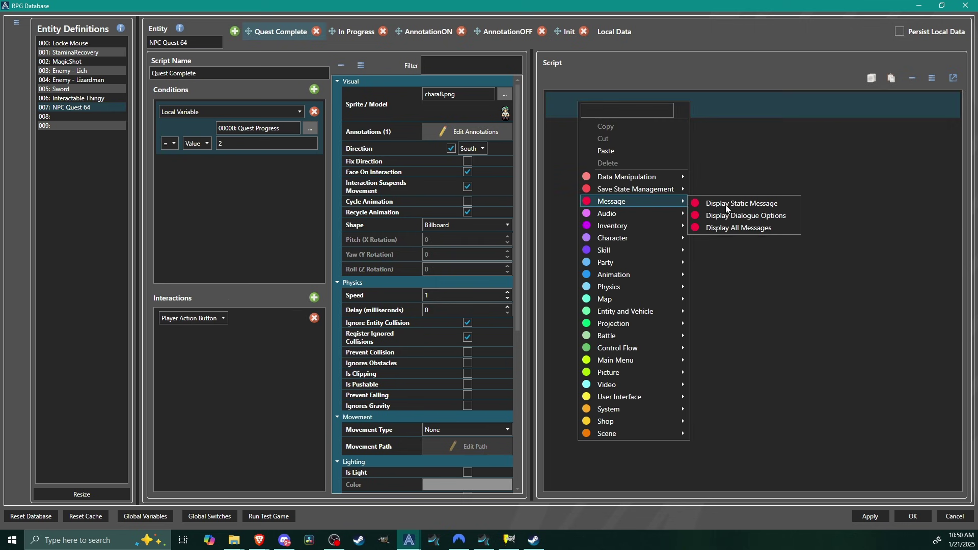
pyautogui.click(726, 202)
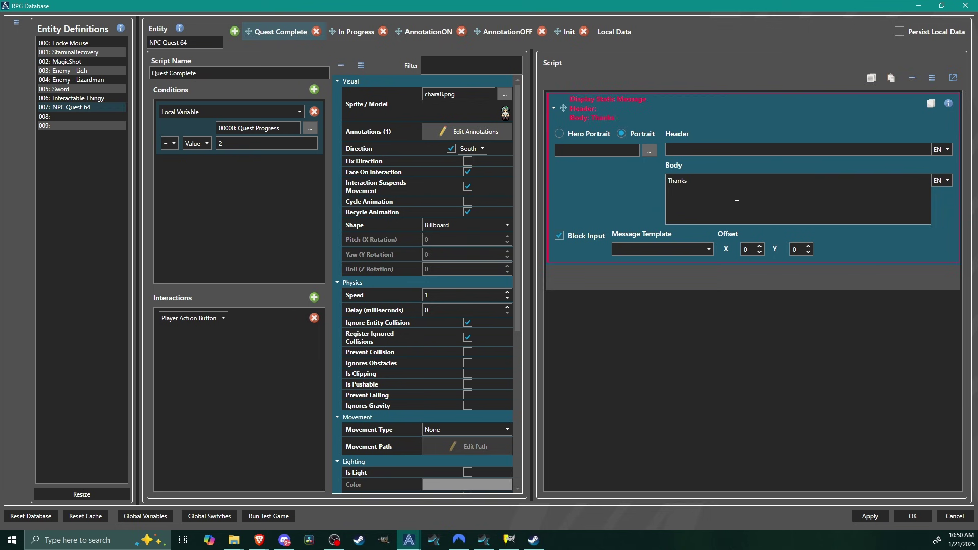
pyautogui.press('BackSpace')
pyautogui.press('BackSpace')
pyautogui.write('again for your help!')
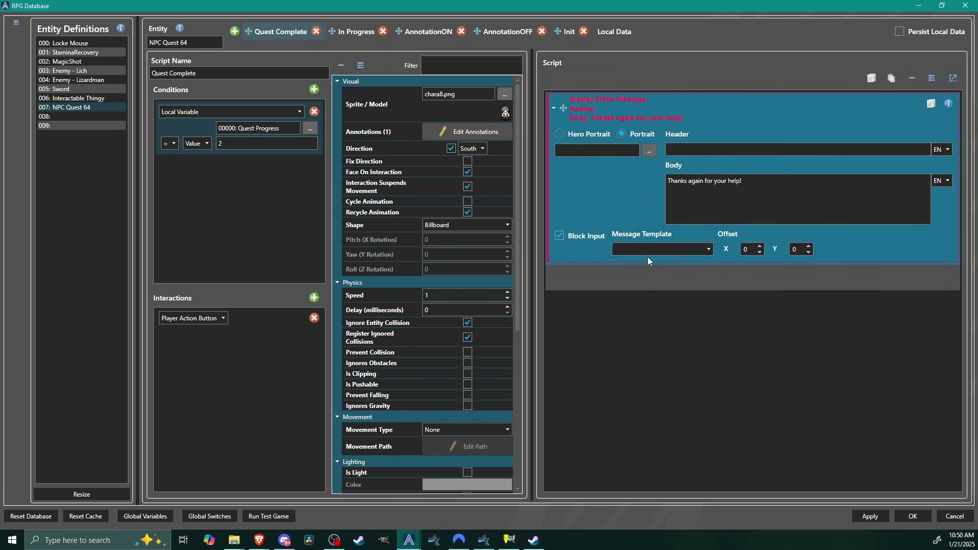
pyautogui.click(647, 251)
pyautogui.click(648, 260)
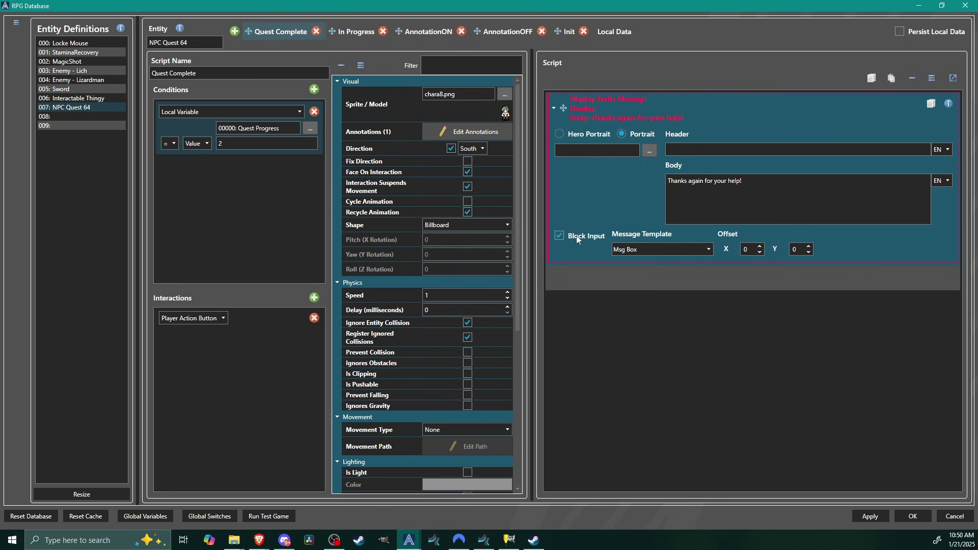
# Step: Remove the Sprite annotation from the Quest Complete script
pyautogui.click(467, 131)
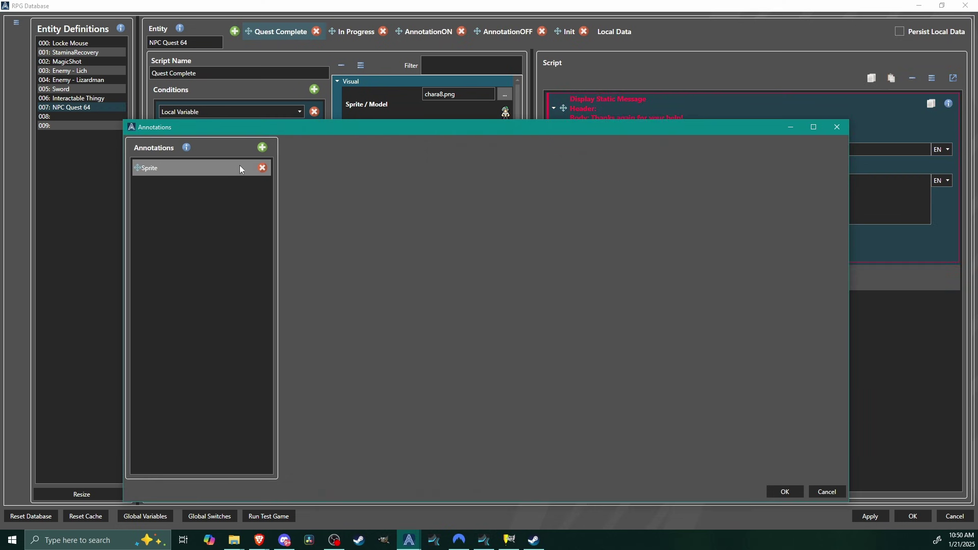
pyautogui.click(262, 167)
pyautogui.click(785, 491)
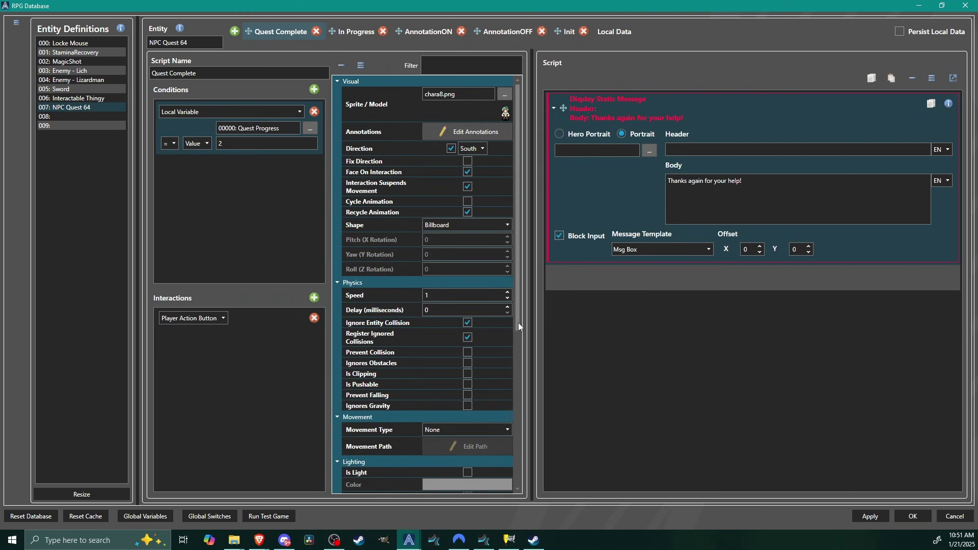
pyautogui.moveTo(518, 323); pyautogui.dragTo(525, 173)
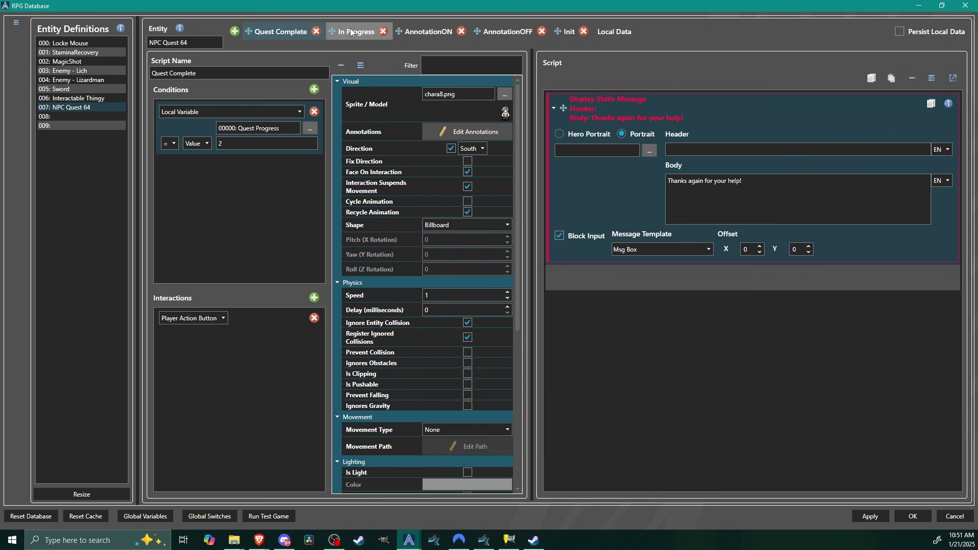
# Step: Check the AnnotationON, In Progress and Quest Complete scripts and accept the database changes
pyautogui.click(428, 31)
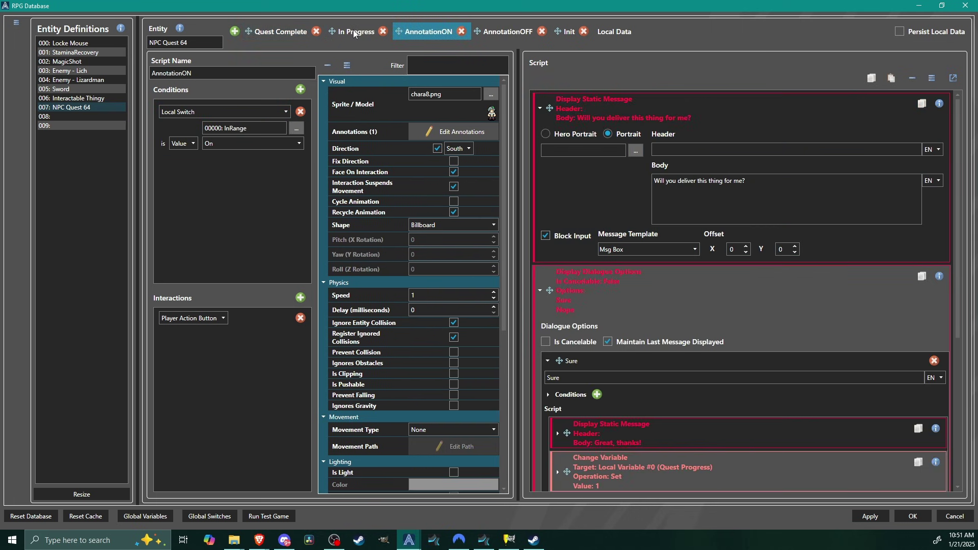
pyautogui.click(353, 31)
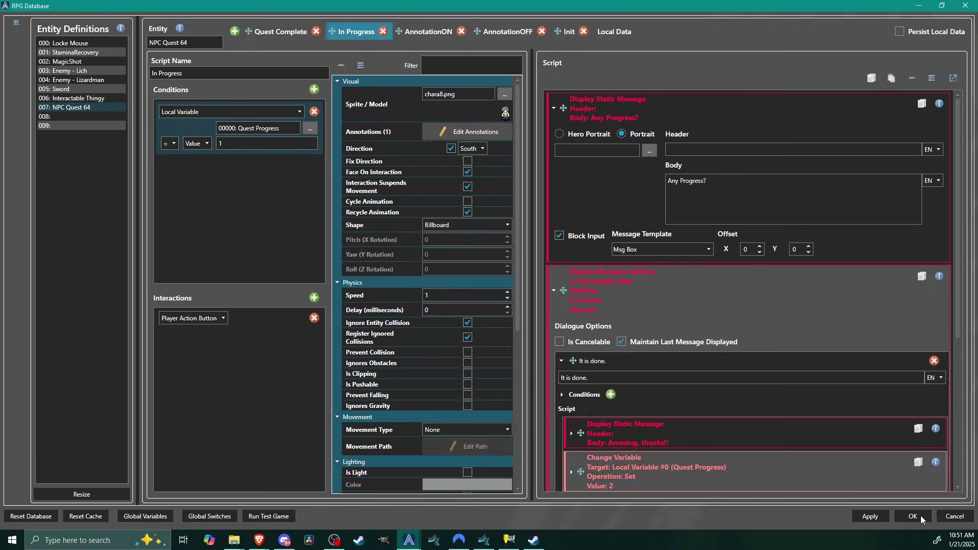
pyautogui.click(283, 32)
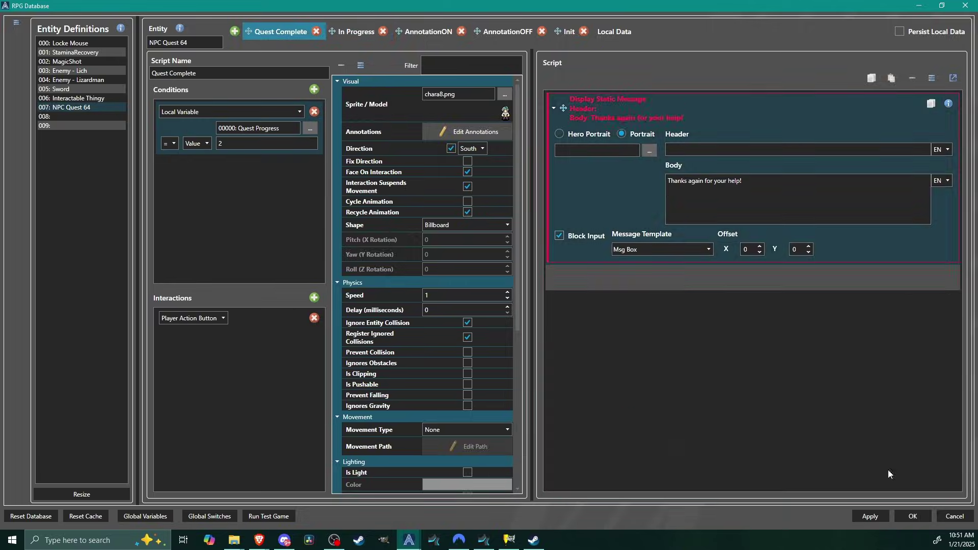
pyautogui.click(913, 517)
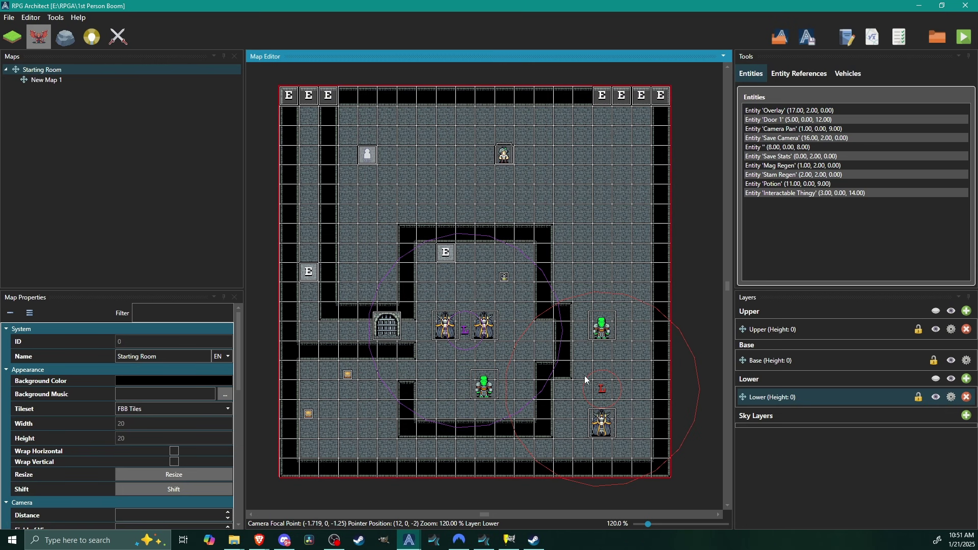
# Step: Run the test game and walk up to the quest NPC to check its exclamation mark annotation
pyautogui.click(962, 38)
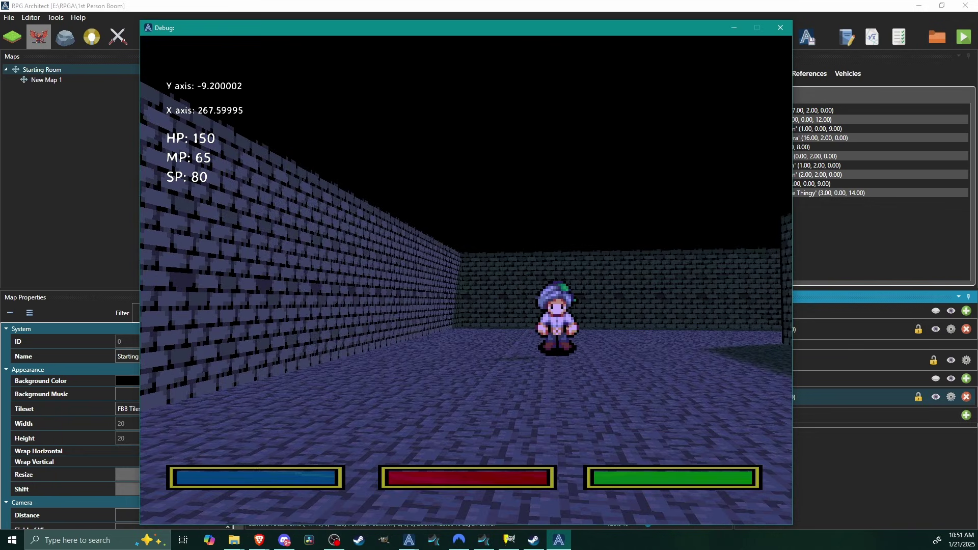
pyautogui.press('w')
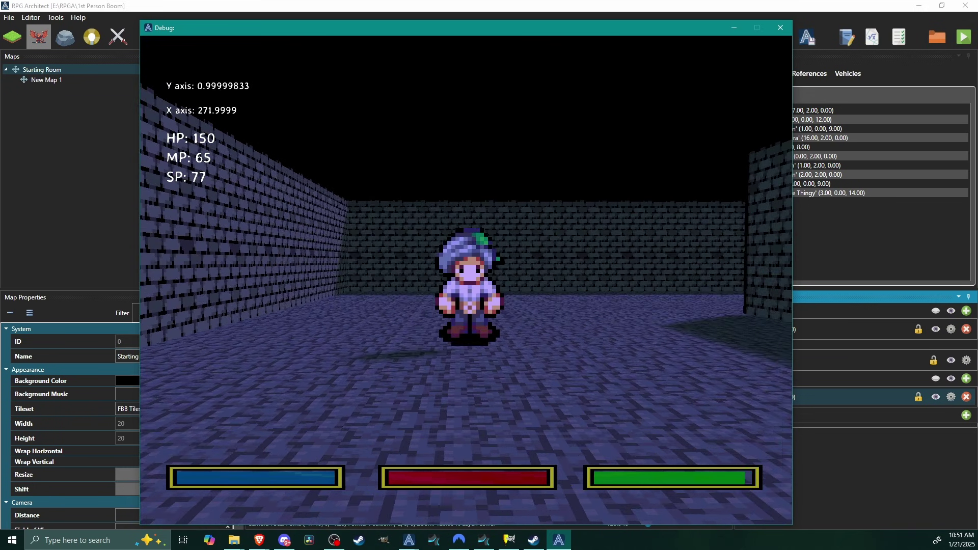
pyautogui.press('w')
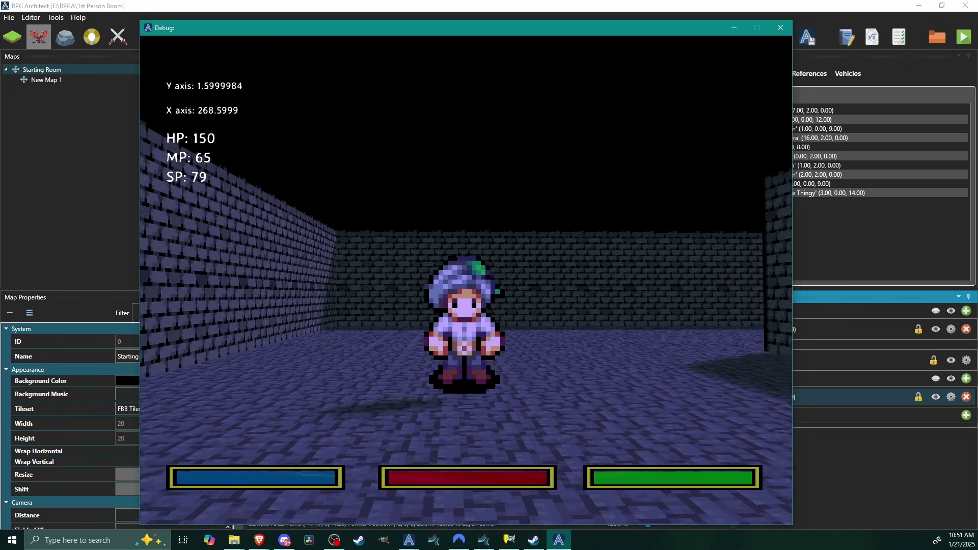
pyautogui.press('w')
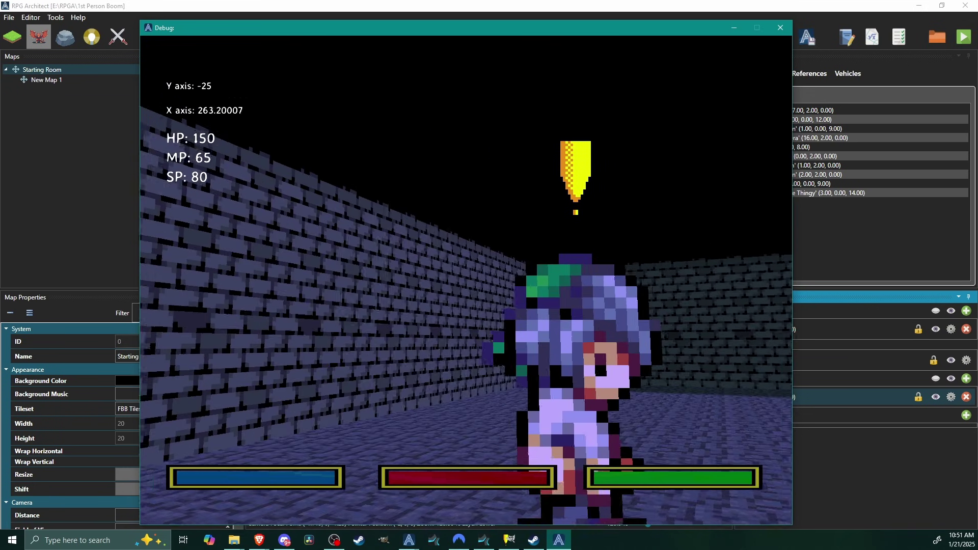
pyautogui.press('s')
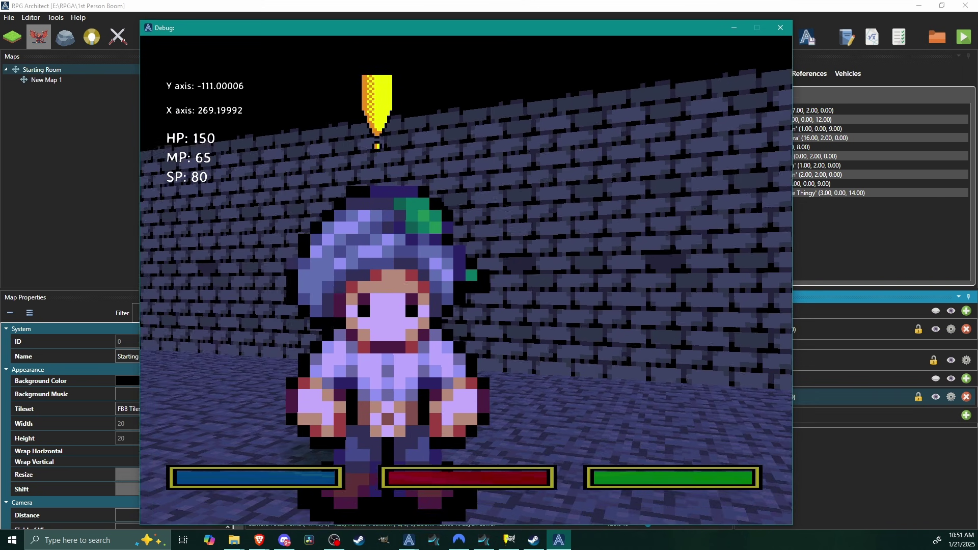
# Step: Talk to the quest NPC and decline the delivery request by choosing "Nope" to test the refusal reply
pyautogui.press('w')
pyautogui.press('space')
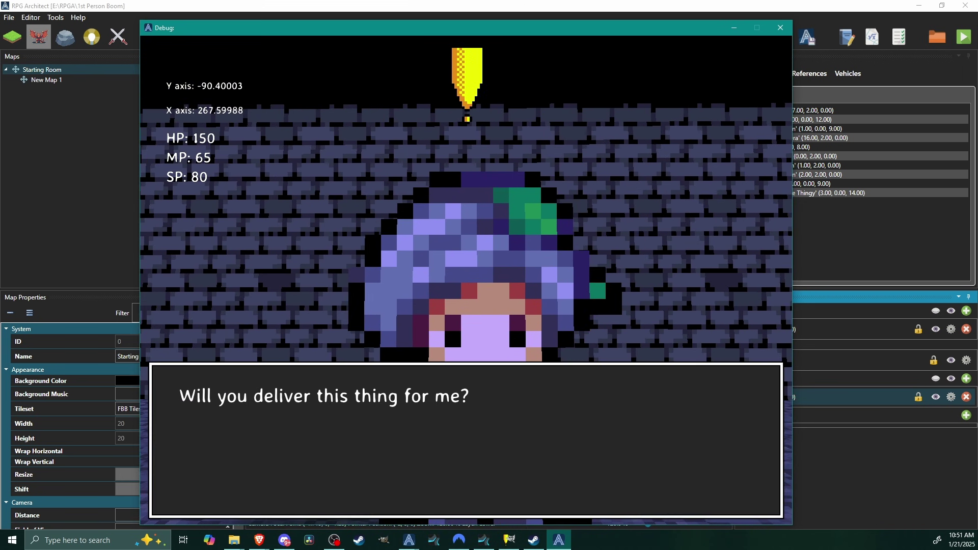
pyautogui.press('space')
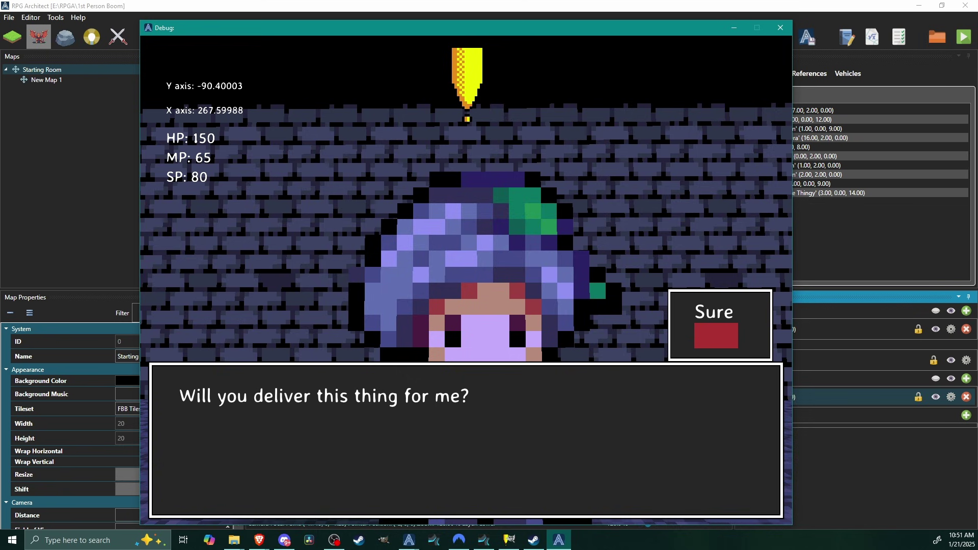
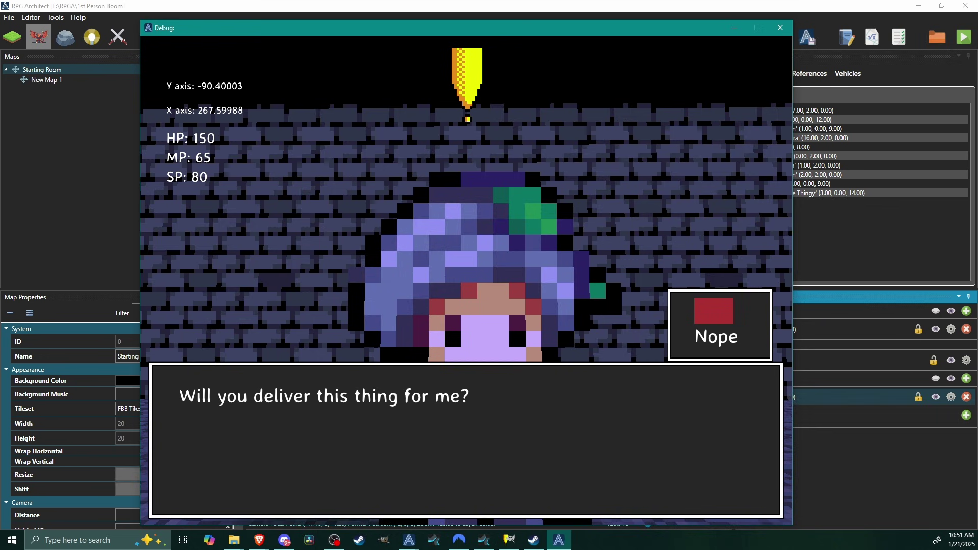
pyautogui.press('Up')
pyautogui.press('Return')
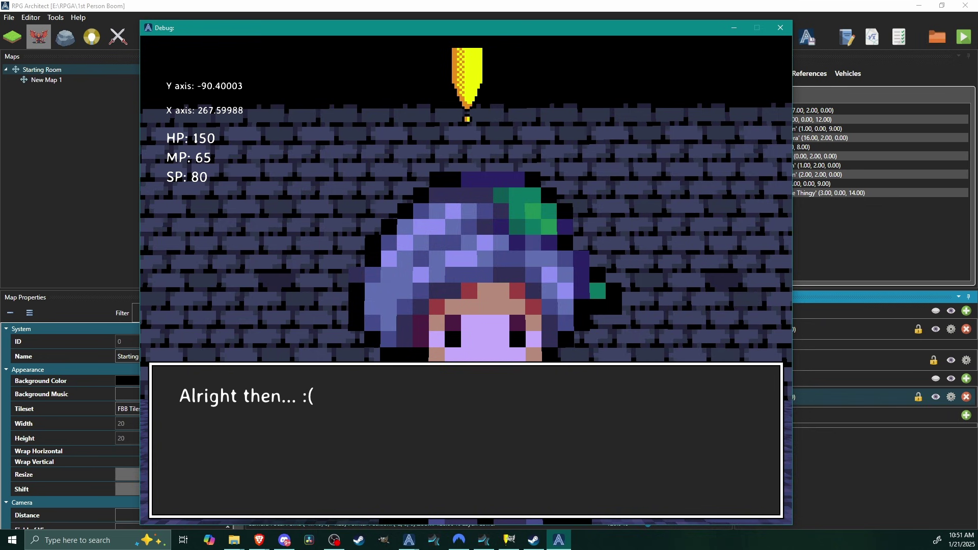
pyautogui.press('Return')
# Step: Walk away from the quest NPC and back again to check its annotation at different distances after refusing the quest
pyautogui.press('s')
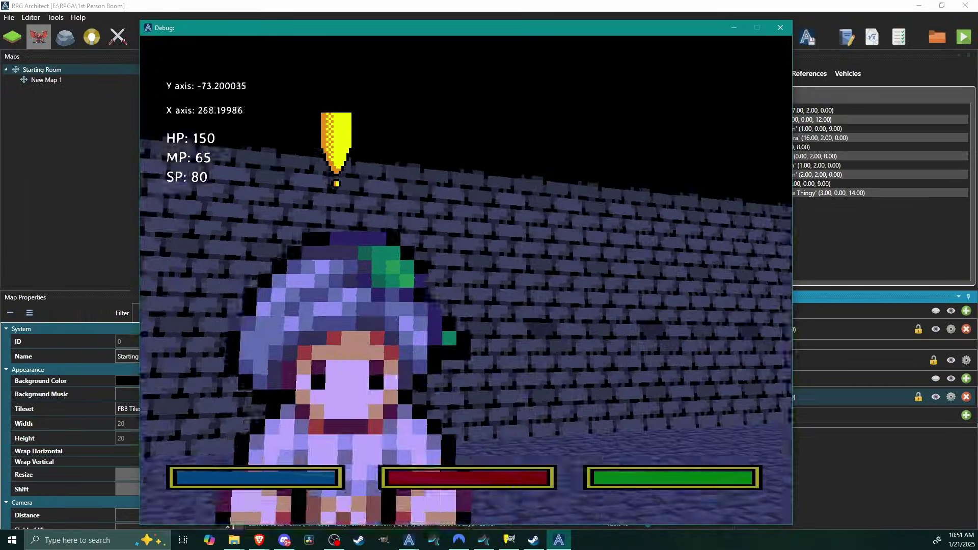
pyautogui.press('a')
pyautogui.press('s')
pyautogui.press('a')
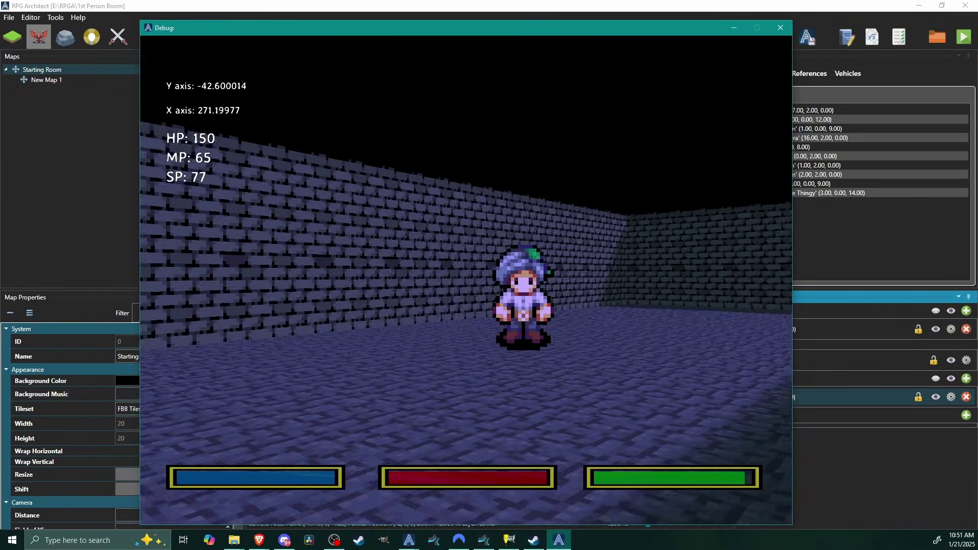
pyautogui.press('w')
pyautogui.press('w')
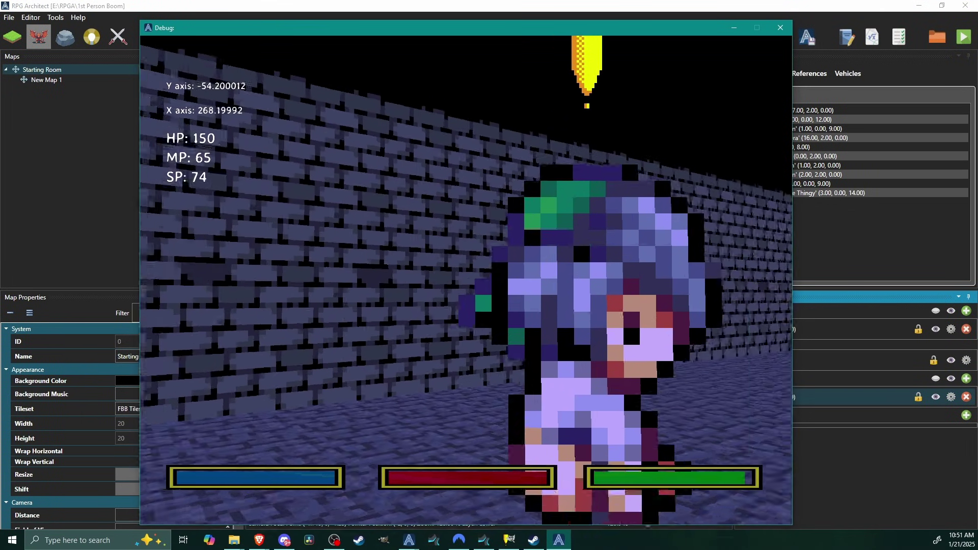
pyautogui.press('d')
pyautogui.press('s')
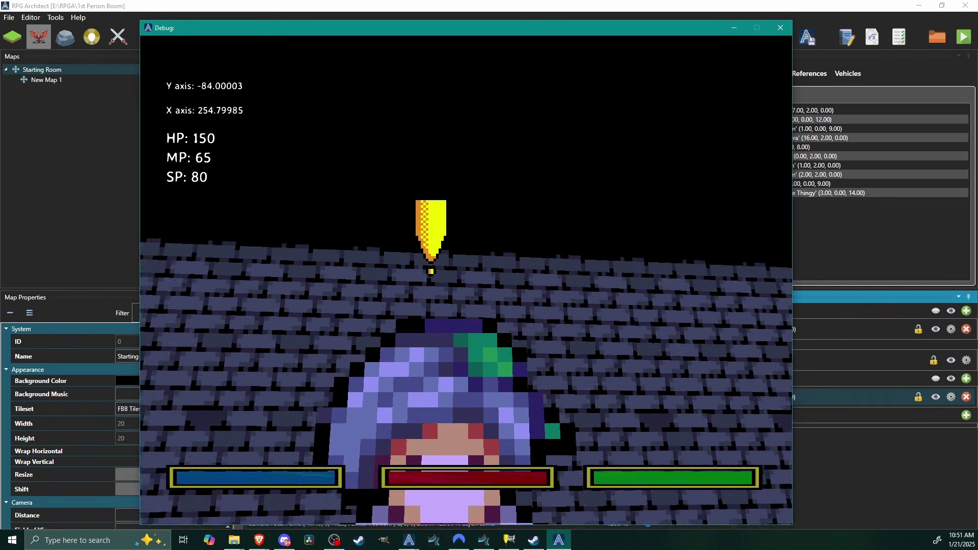
# Step: Talk to the quest NPC again and accept the delivery request with "Sure"
pyautogui.press('space')
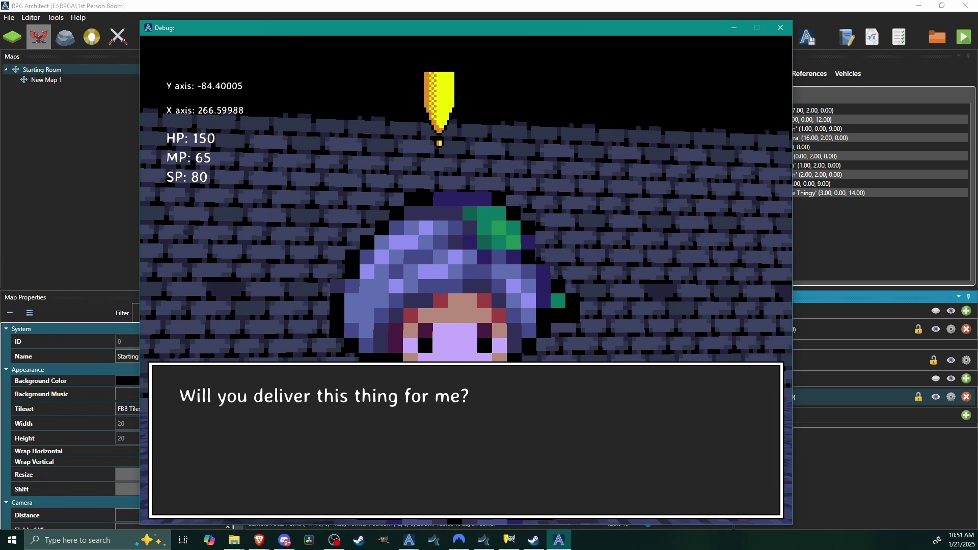
pyautogui.press('space')
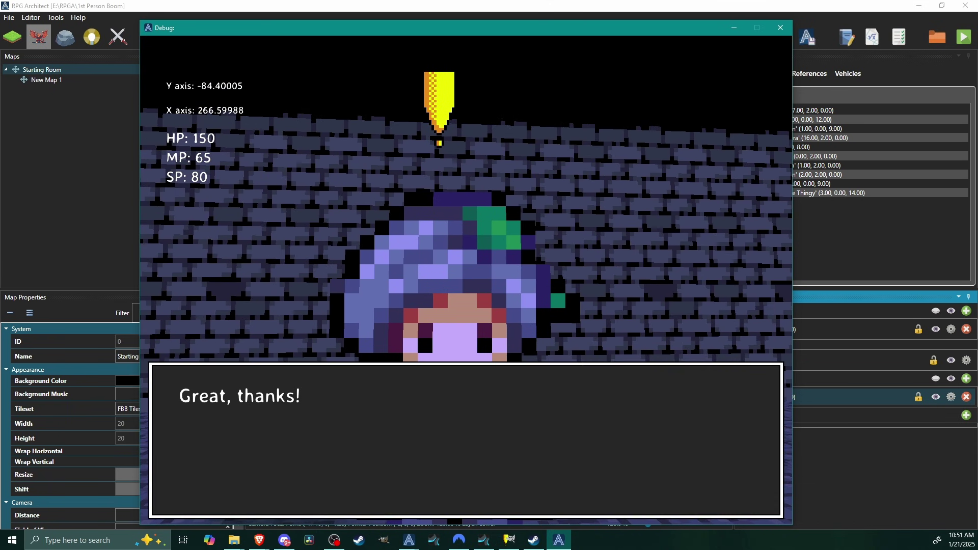
pyautogui.press('space')
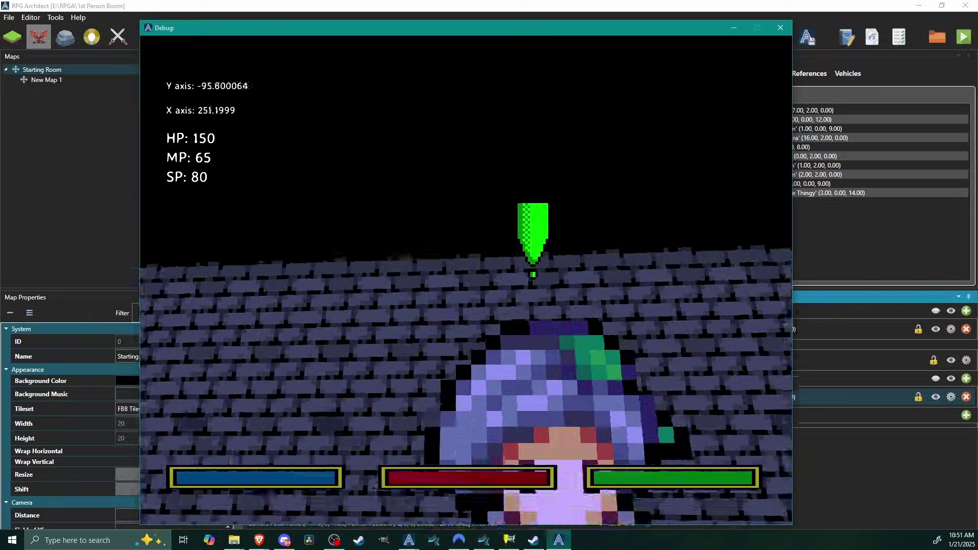
# Step: Move away from the NPC and return to check its in-progress annotation, and talk to it to test the In Progress message
pyautogui.press('s')
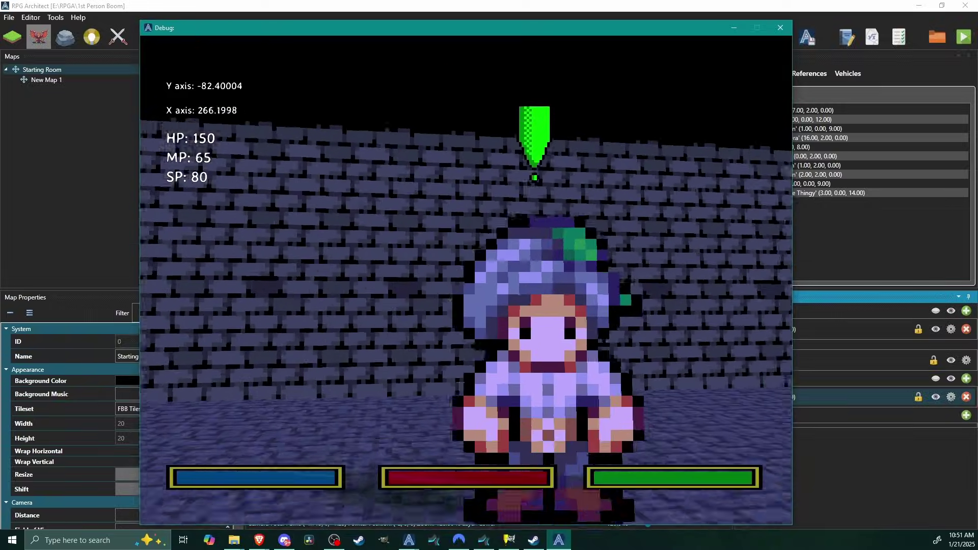
pyautogui.press('shift')
pyautogui.press('w')
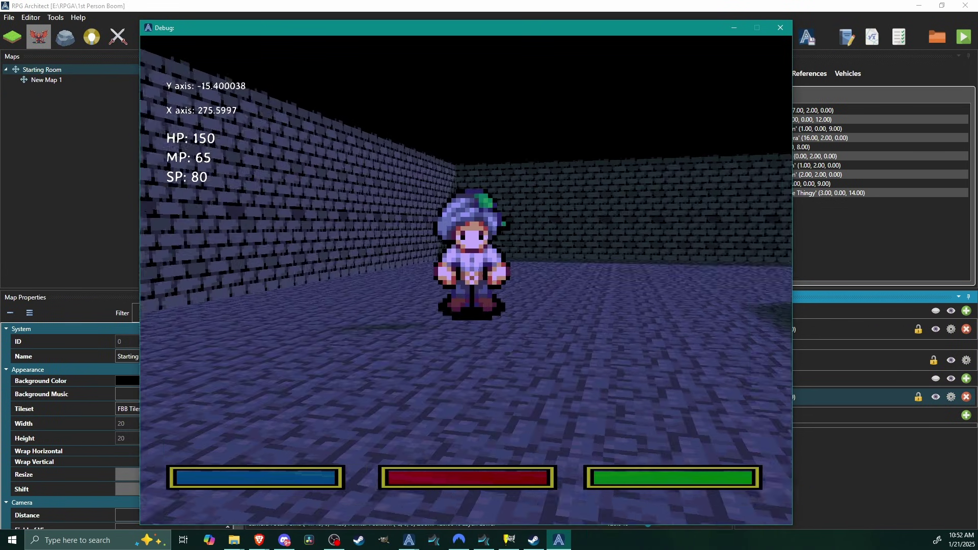
pyautogui.press('w')
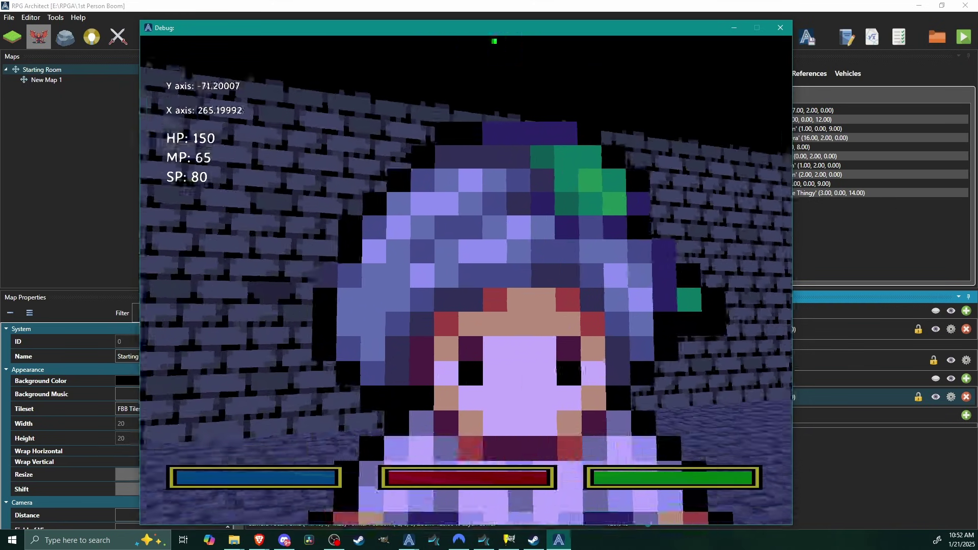
pyautogui.press('space')
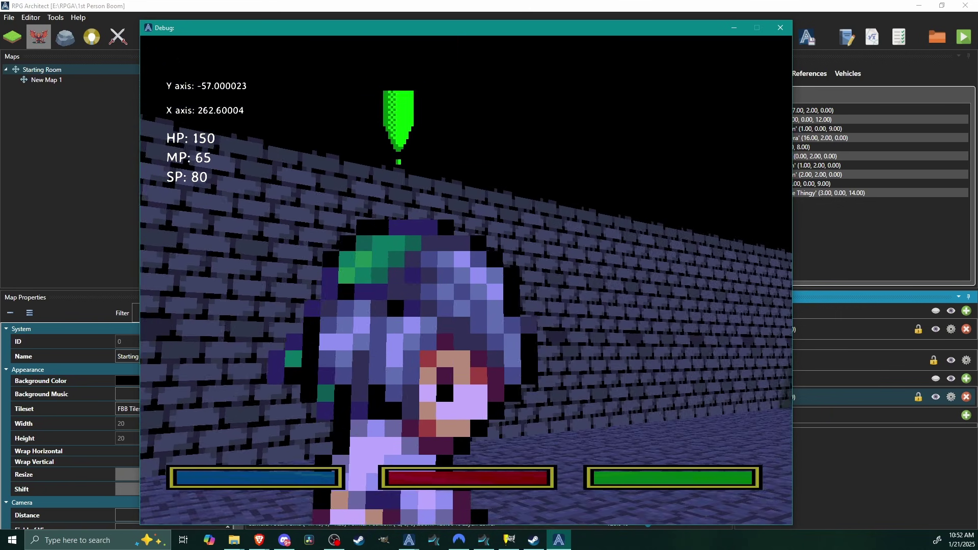
pyautogui.press('e')
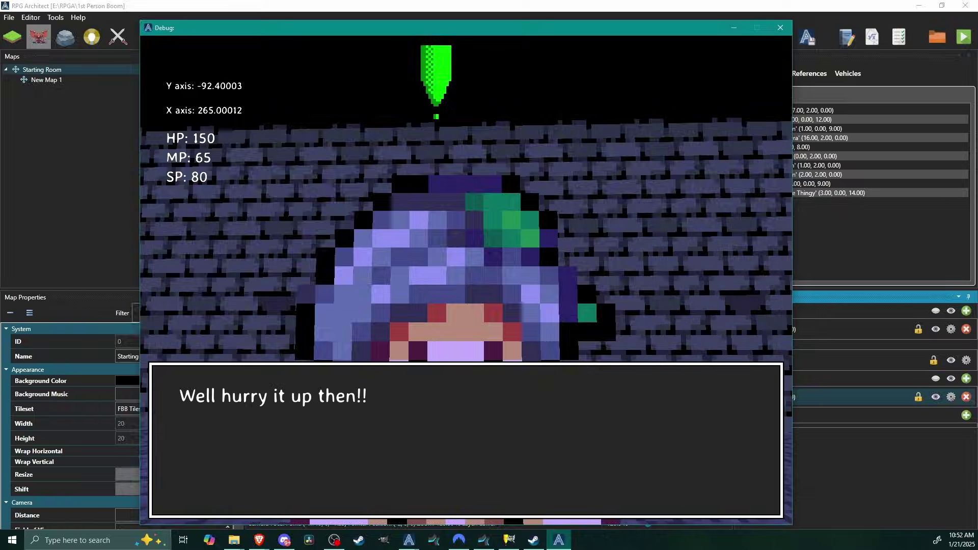
pyautogui.press('e')
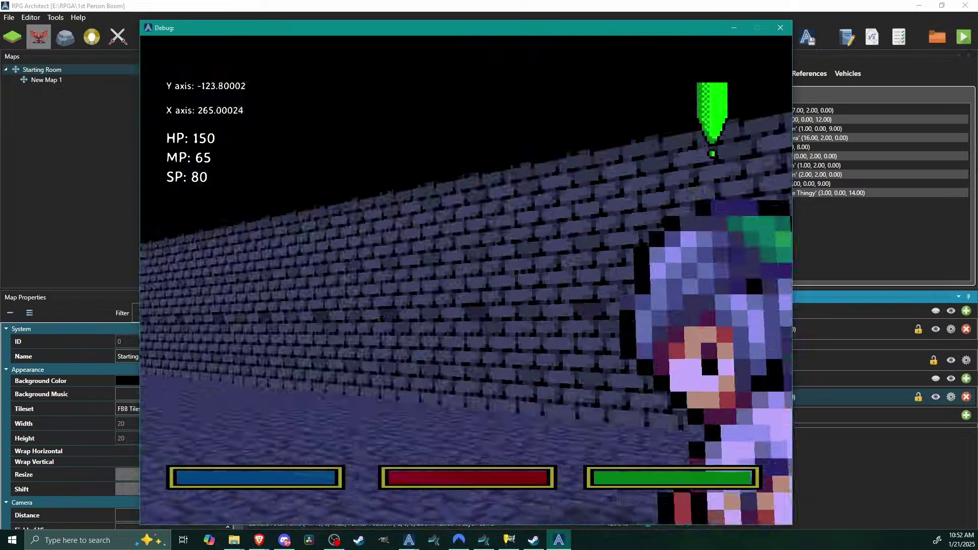
# Step: Run back to the quest NPC and talk to it to turn in the completed delivery
pyautogui.hotkey('shift', 'w')
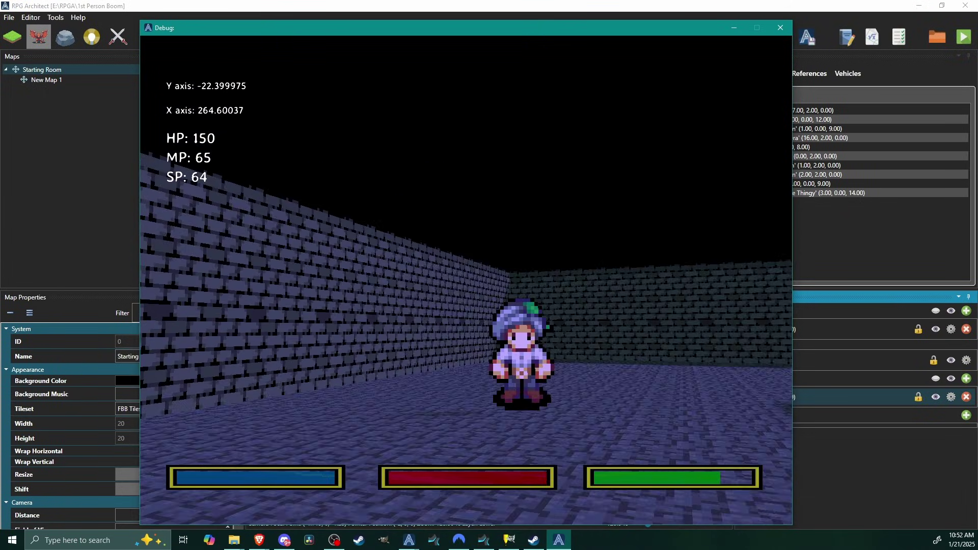
pyautogui.hotkey('shift', 'w')
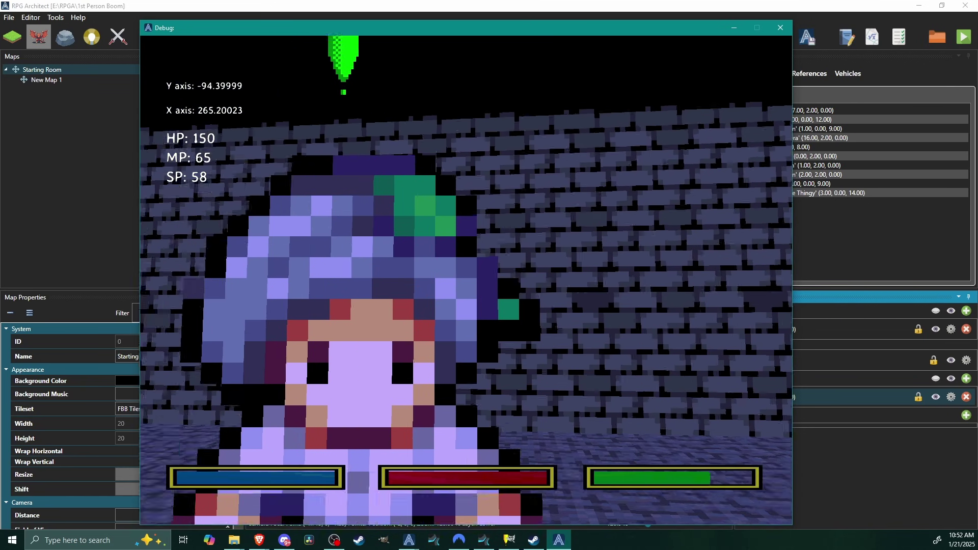
pyautogui.press('e')
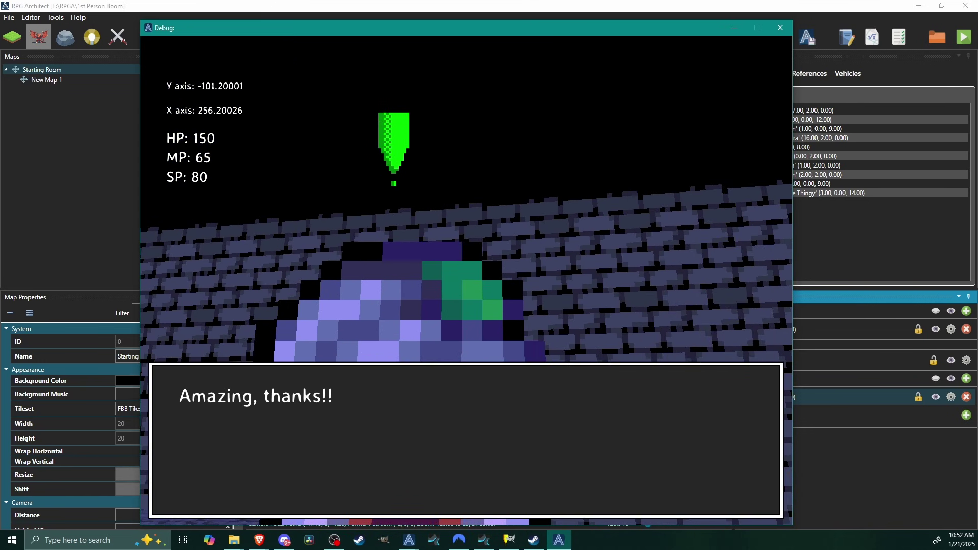
pyautogui.press('e')
# Step: Step away from the NPC, return and talk to it once more to test the Quest Complete message
pyautogui.hotkey('shift', 's')
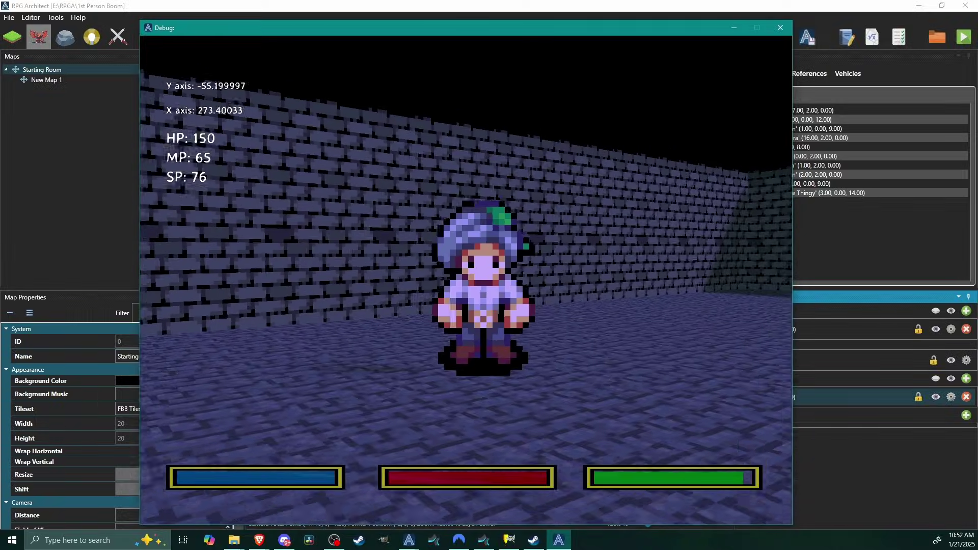
pyautogui.hotkey('shift', 'w')
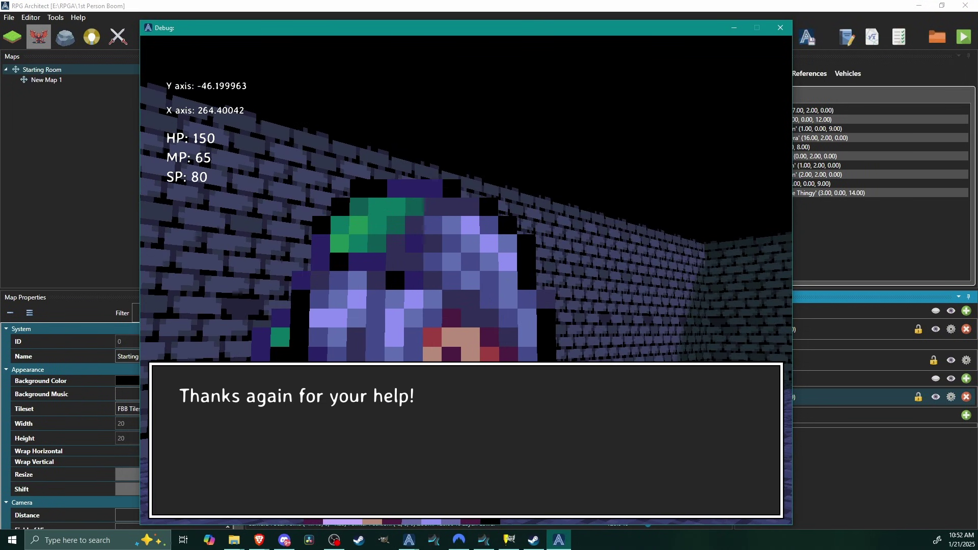
pyautogui.press('e')
# Step: Move away from and towards the NPC to check its annotation behaviour after the quest is complete
pyautogui.hotkey('shift', 's')
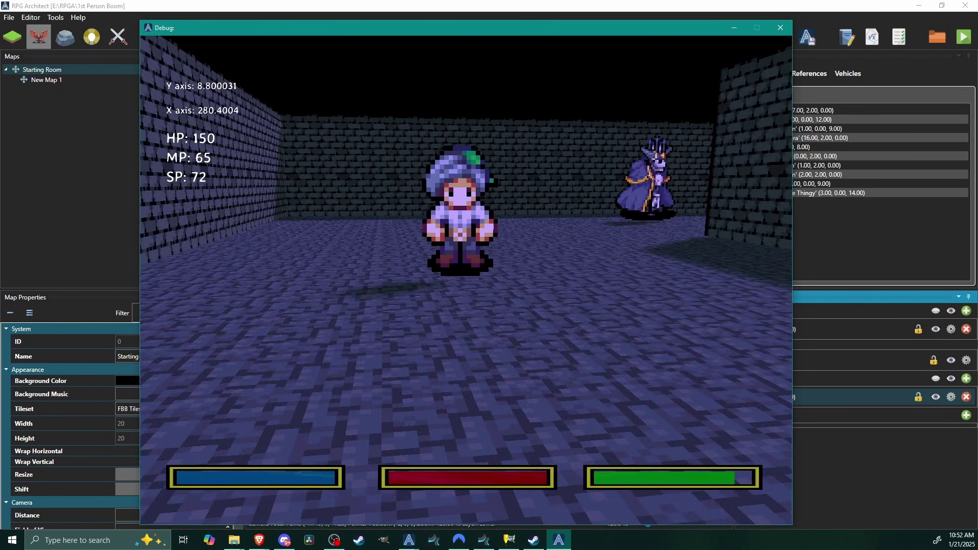
pyautogui.hotkey('shift', 's')
pyautogui.hotkey('shift', 'd')
pyautogui.hotkey('shift', 'w')
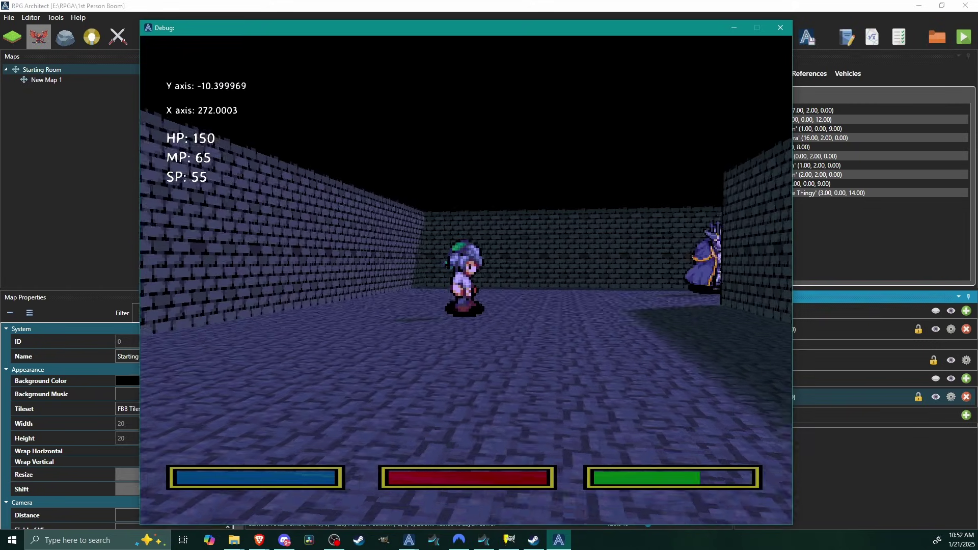
pyautogui.hotkey('shift', 'w')
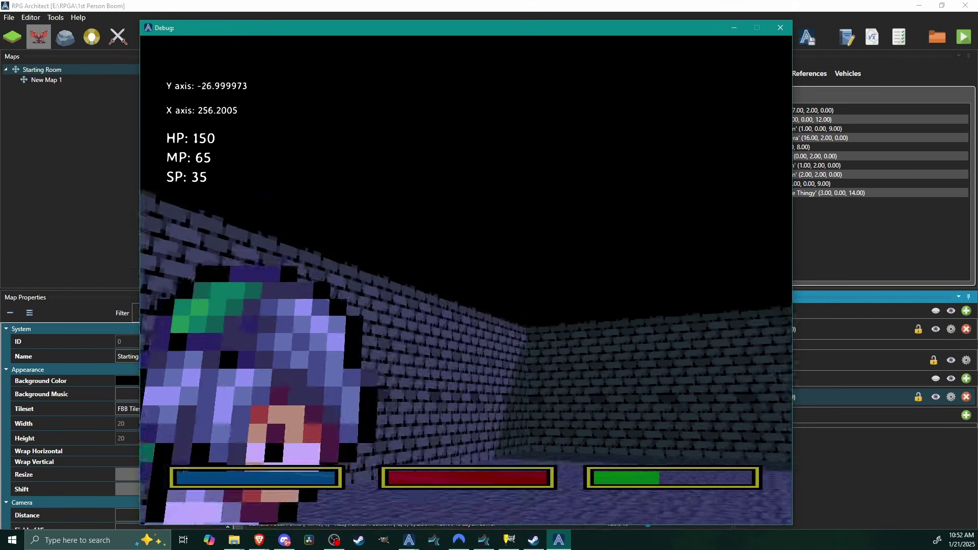
pyautogui.hotkey('shift', 'w')
pyautogui.press('e')
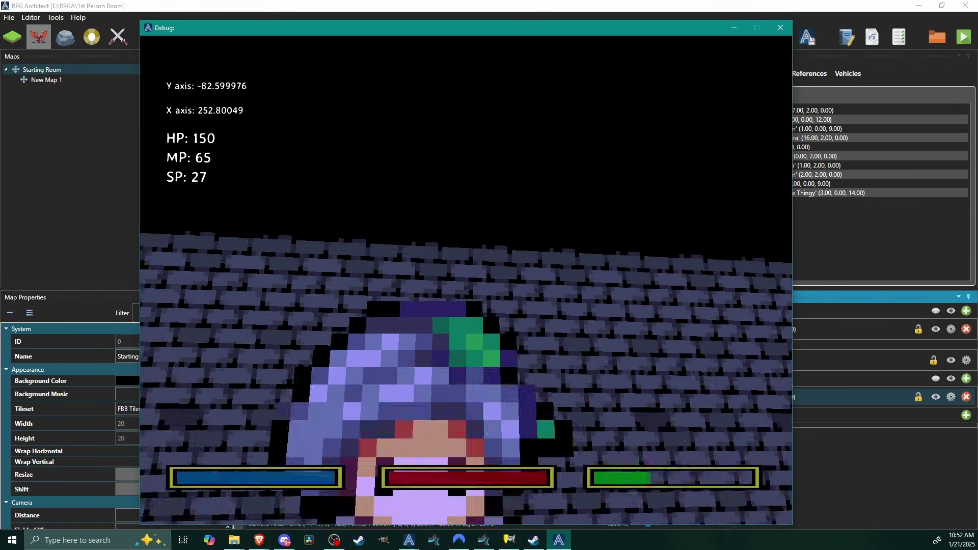
pyautogui.hotkey('shift', 's')
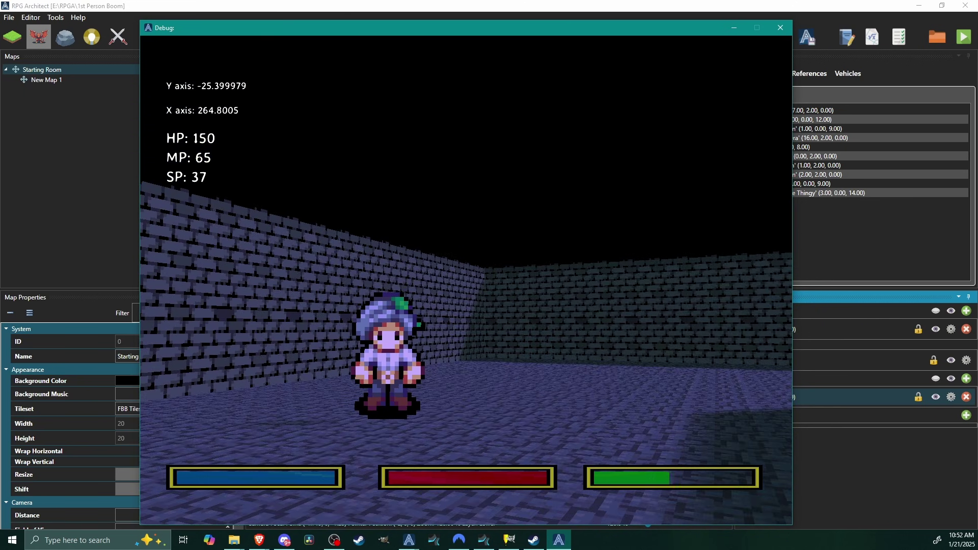
# Step: End the test game and close the RPG Database to return to the Starting Room map
pyautogui.press('Escape')
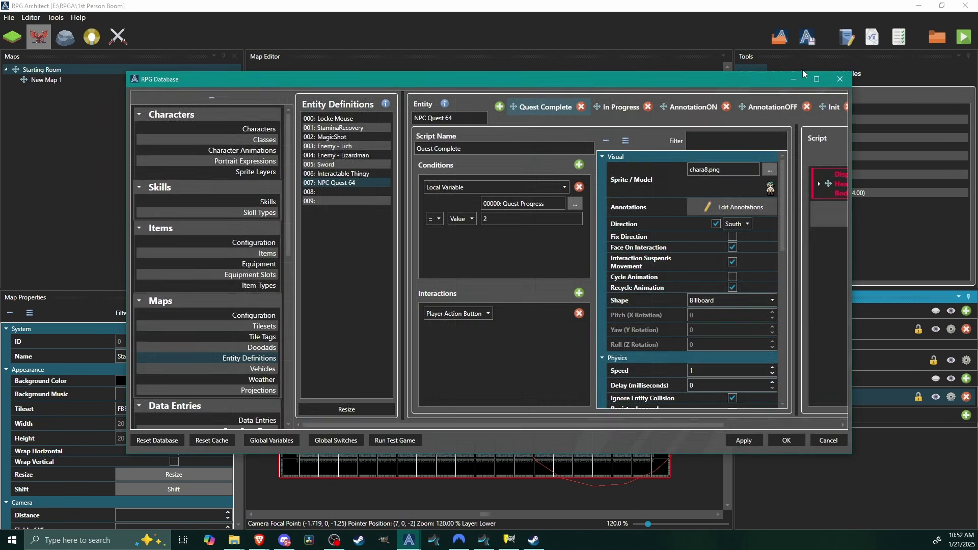
pyautogui.click(817, 79)
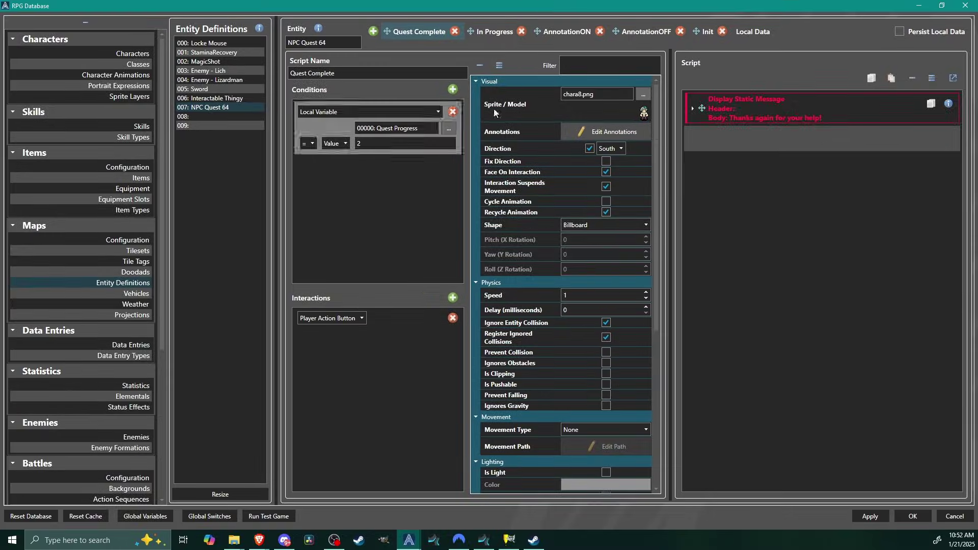
pyautogui.click(965, 5)
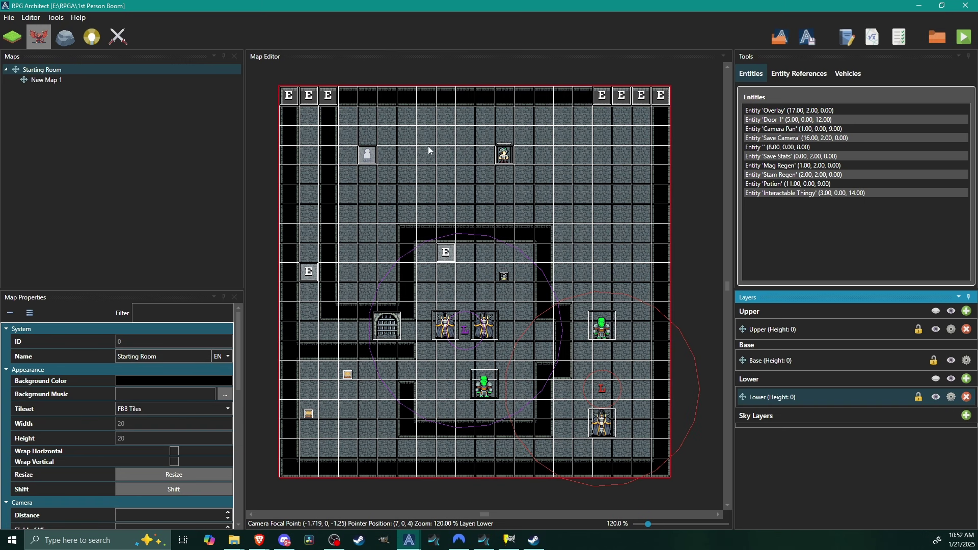
# Step: Add a new entity reference to NPC Quest 64 at position (16, 0, 5) on the Starting Room map
pyautogui.click(435, 124)
pyautogui.rightClick(662, 241)
pyautogui.rightClick(611, 197)
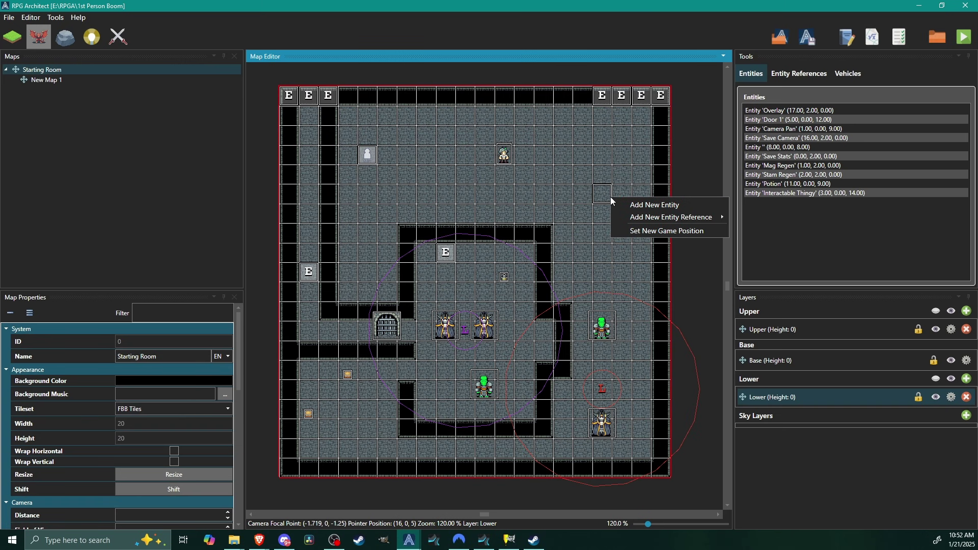
pyautogui.moveTo(662, 217)
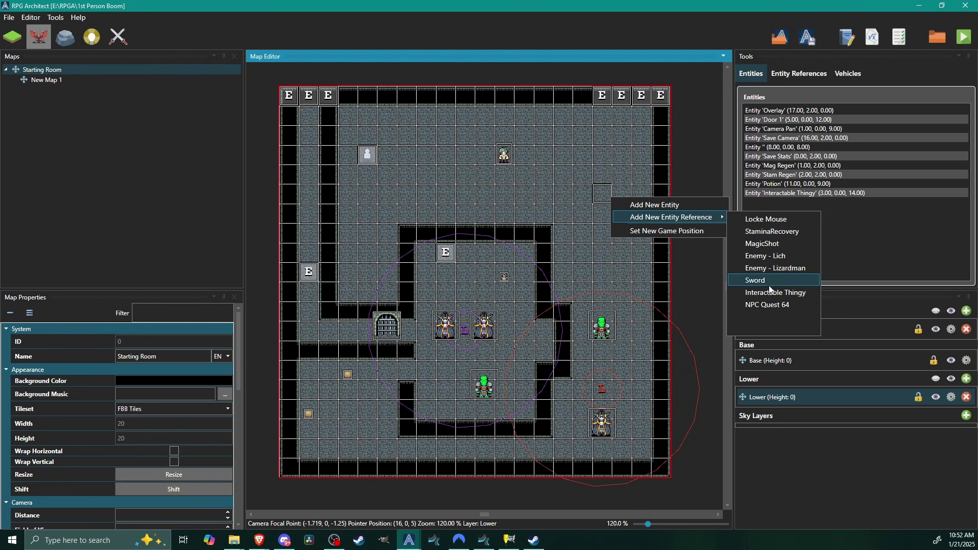
pyautogui.click(781, 308)
# Step: Convert the NPC Quest 64 reference at (16, 0, 5) into a standalone map entity and open it for editing
pyautogui.rightClick(602, 199)
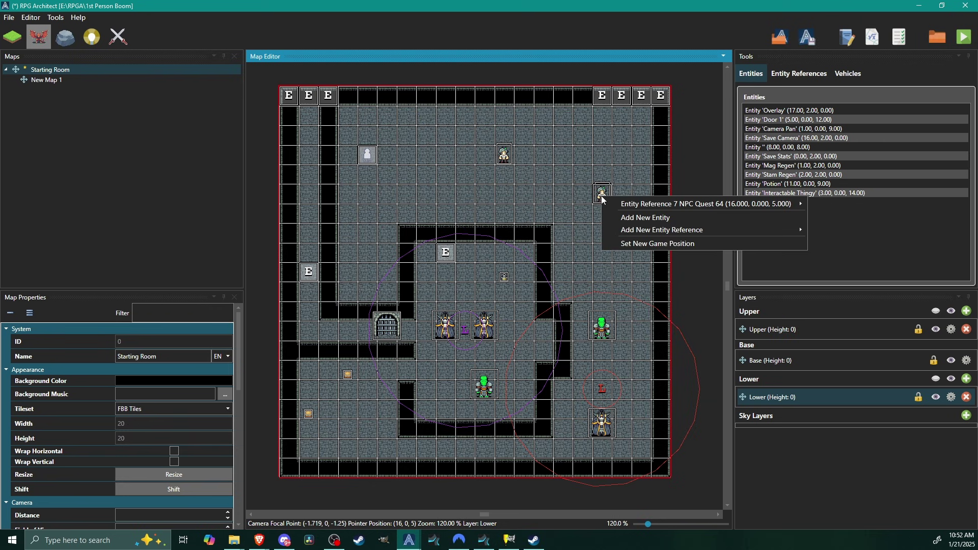
pyautogui.moveTo(713, 204)
pyautogui.click(848, 257)
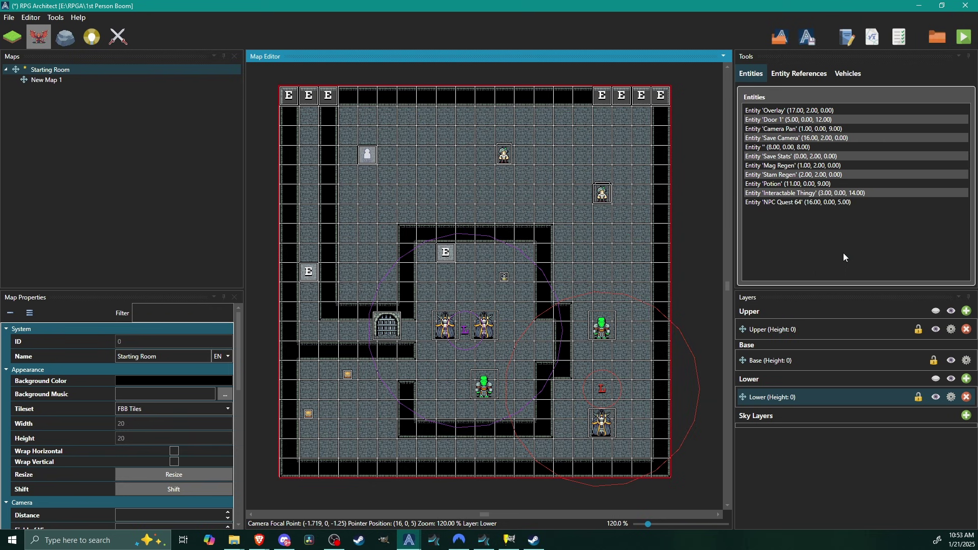
pyautogui.doubleClick(601, 202)
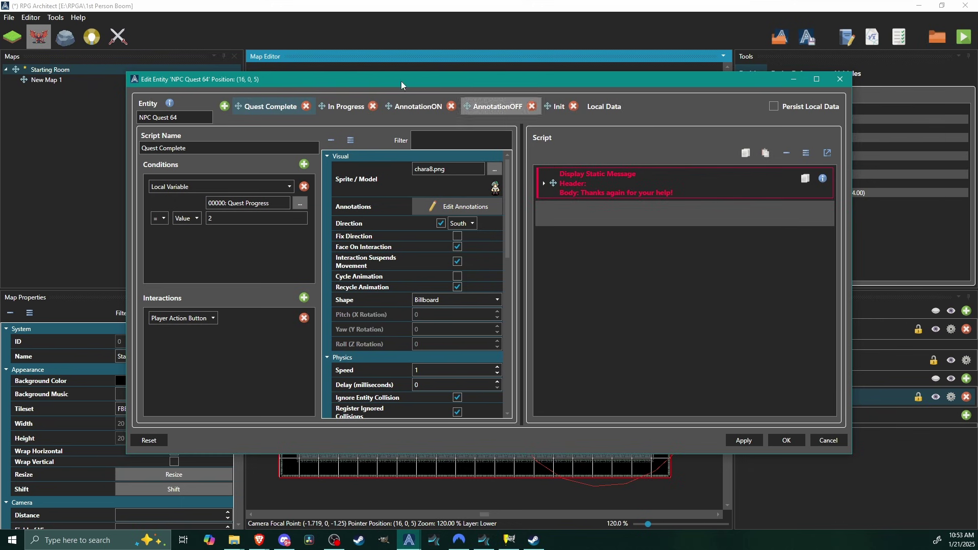
# Step: Review the Init, AnnotationOFF and AnnotationON scripts of the NPC Quest 64 map entity and close its editor without saving
pyautogui.click(817, 80)
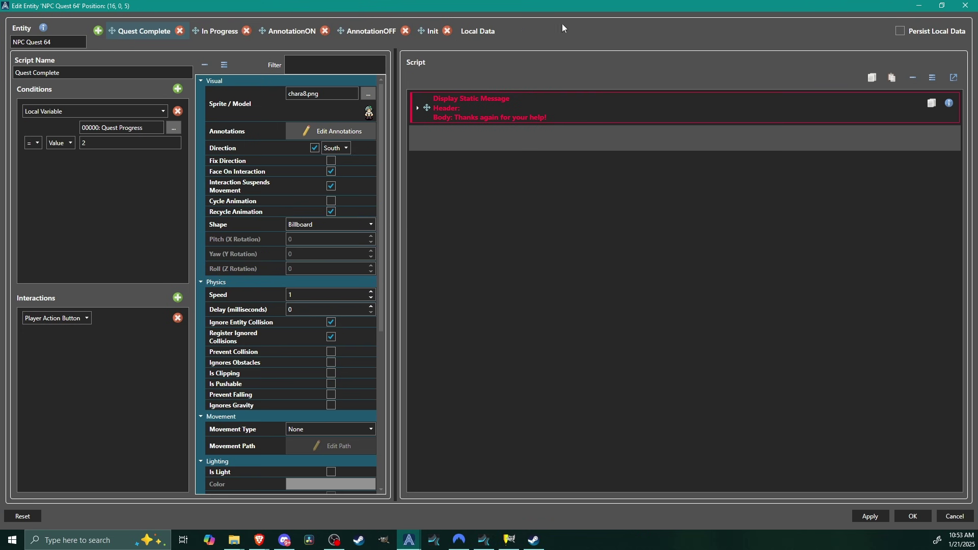
pyautogui.click(428, 31)
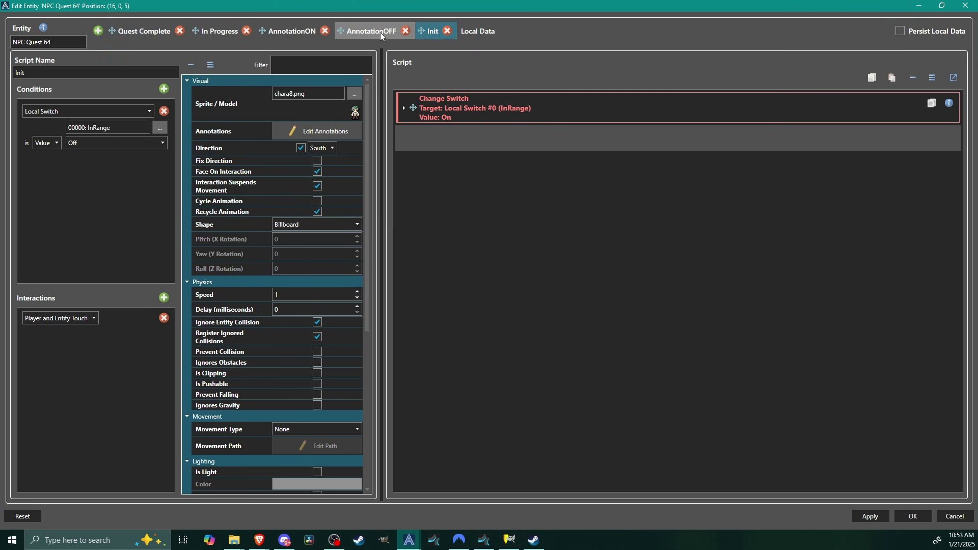
pyautogui.click(380, 32)
pyautogui.click(285, 30)
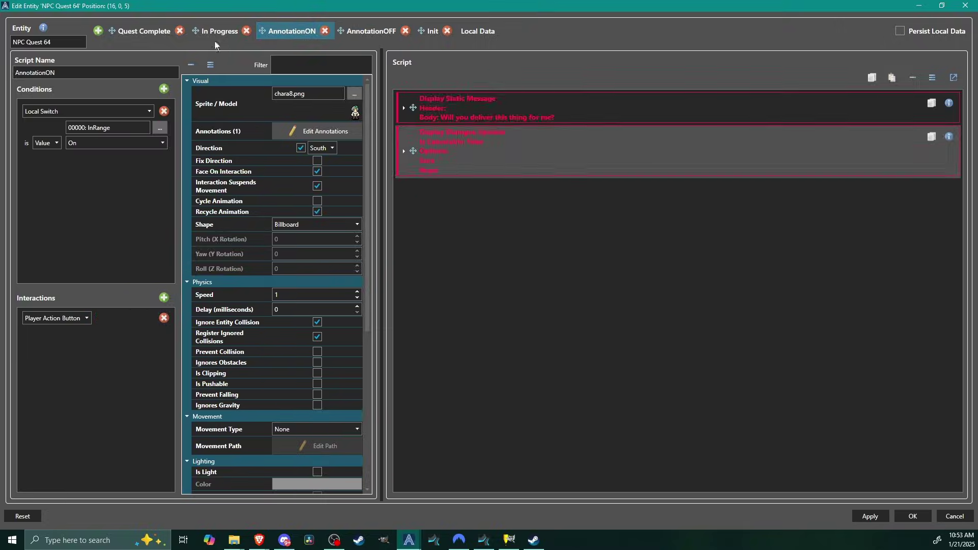
pyautogui.click(955, 516)
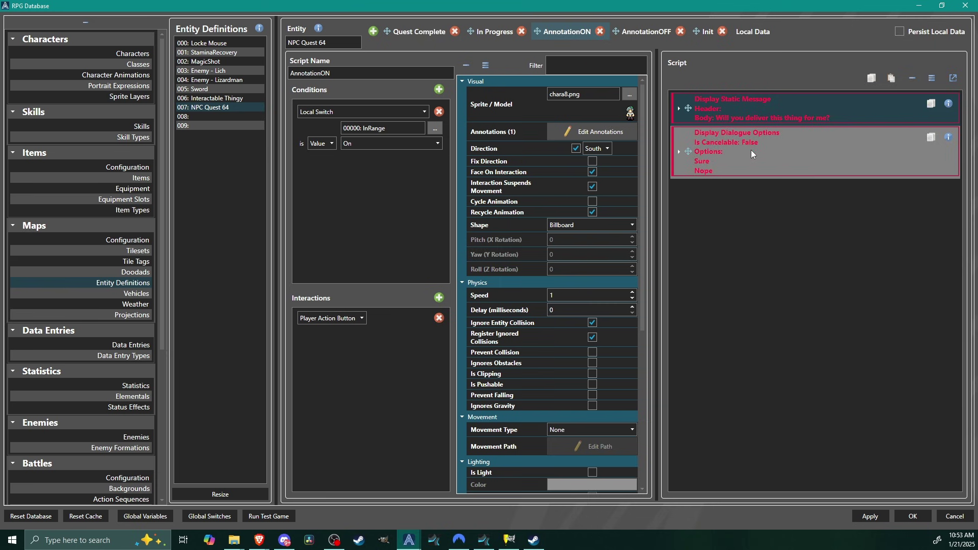
# Step: Examine the dialogue options in the AnnotationON and In Progress scripts of the NPC Quest 64 entity definition
pyautogui.click(751, 153)
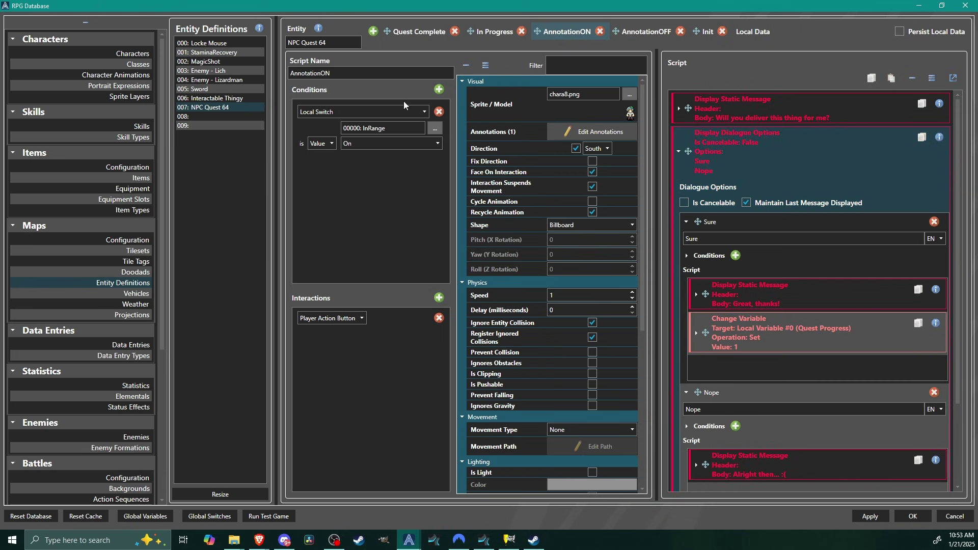
pyautogui.click(494, 31)
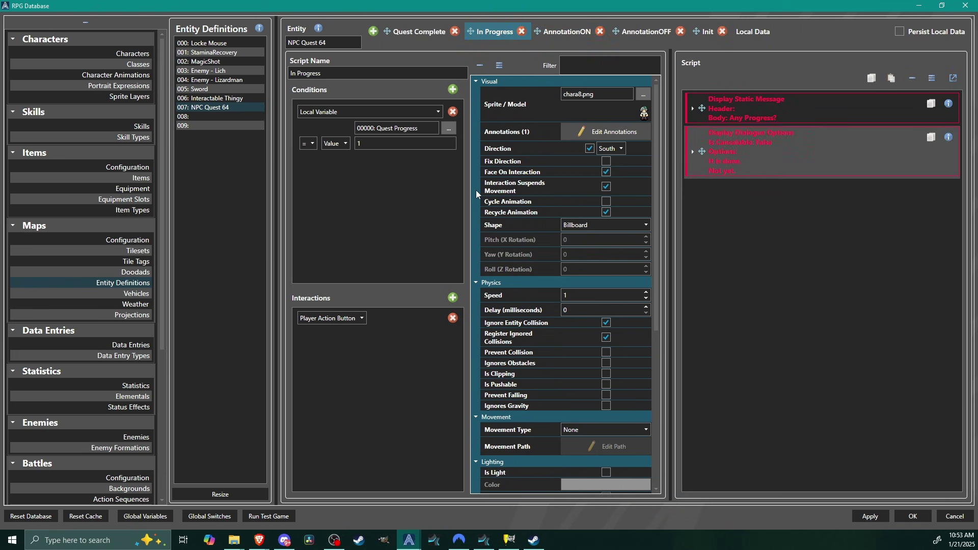
pyautogui.doubleClick(748, 176)
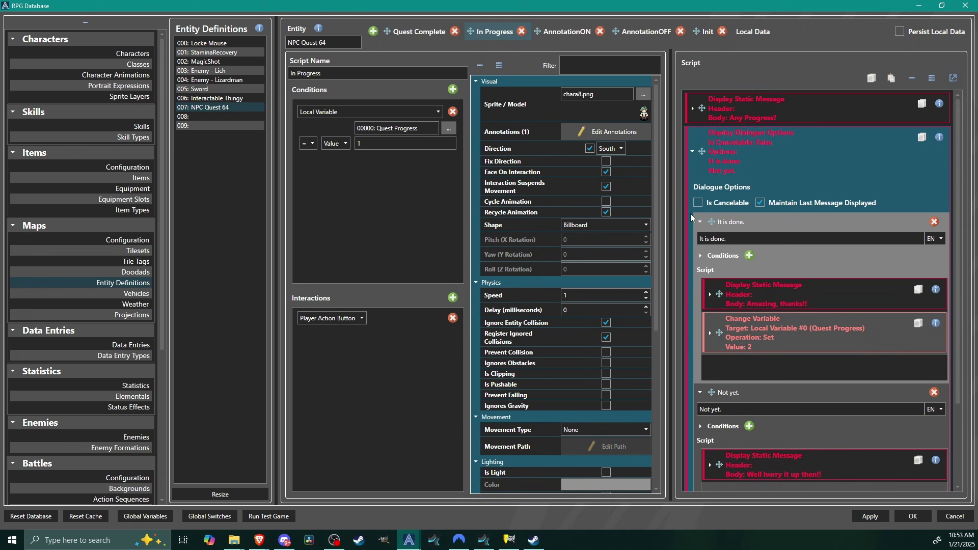
# Step: Add a Global Switch condition to the "It is done." dialogue option, look through the condition types, and accept the database changes
pyautogui.click(749, 256)
pyautogui.click(744, 279)
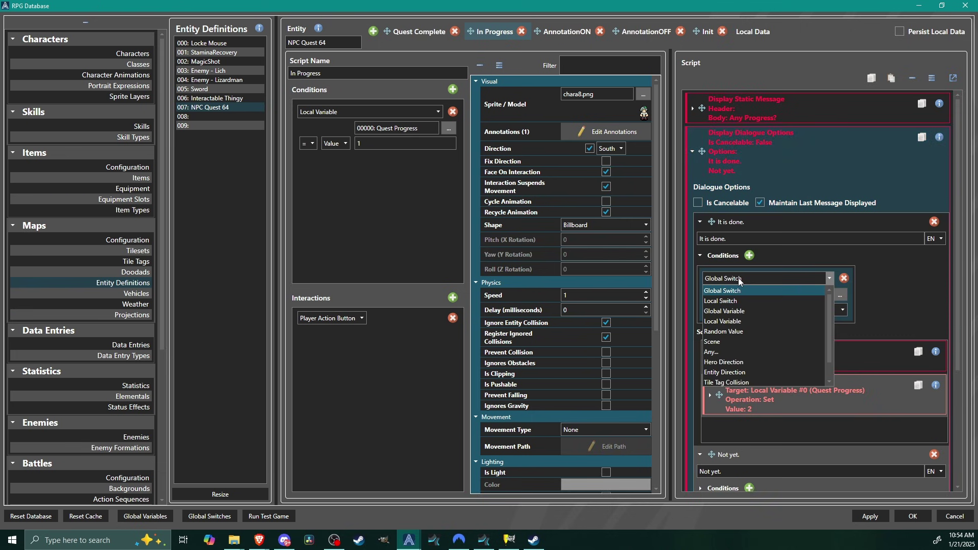
pyautogui.scroll(-2, 736, 321)
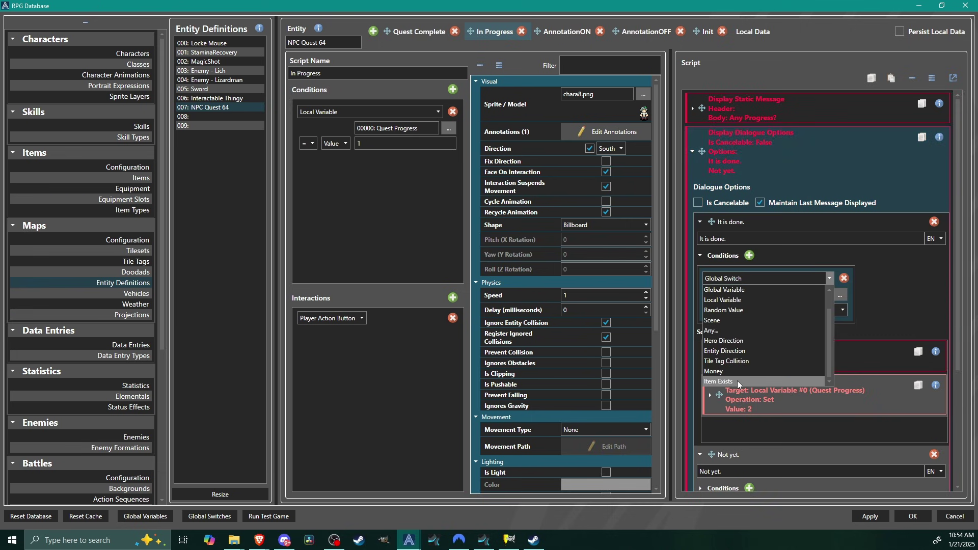
pyautogui.scroll(2, 748, 319)
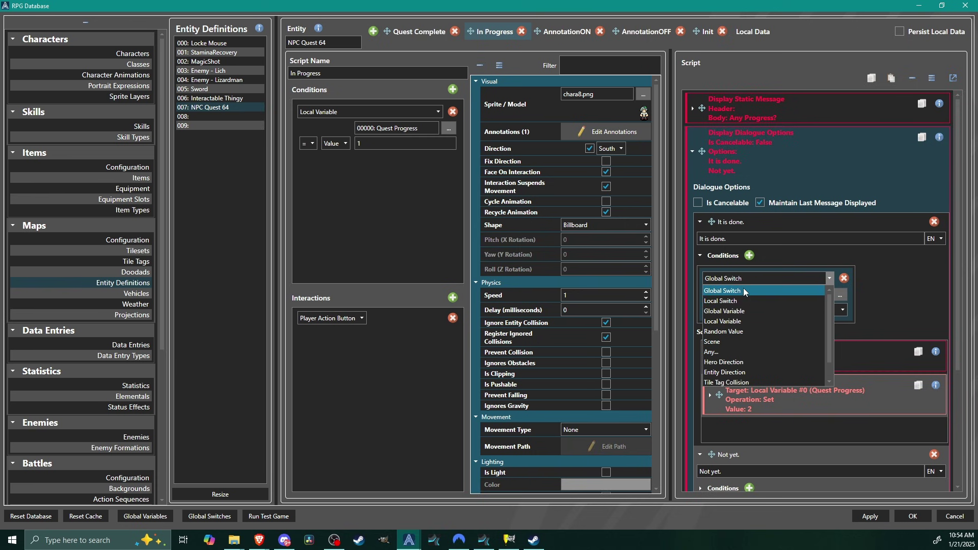
pyautogui.click(879, 278)
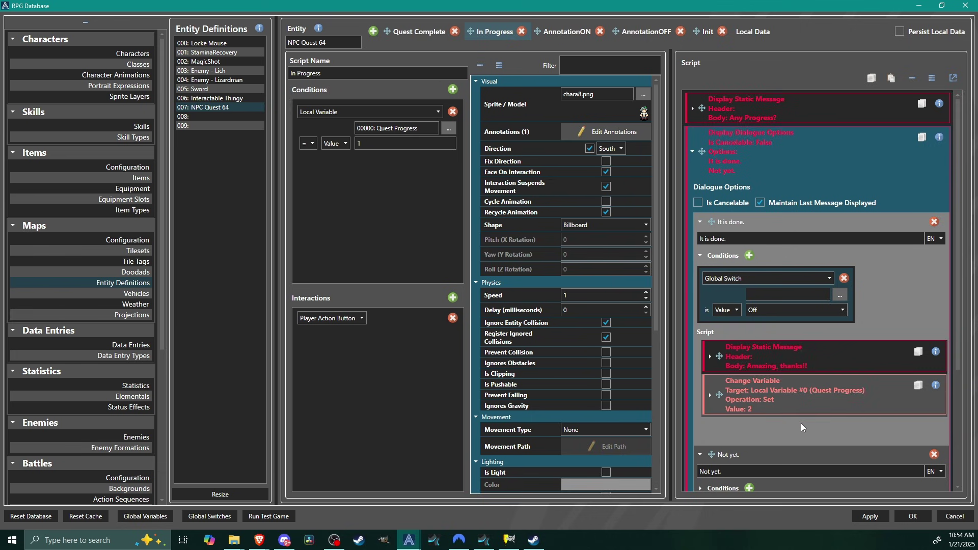
pyautogui.click(701, 254)
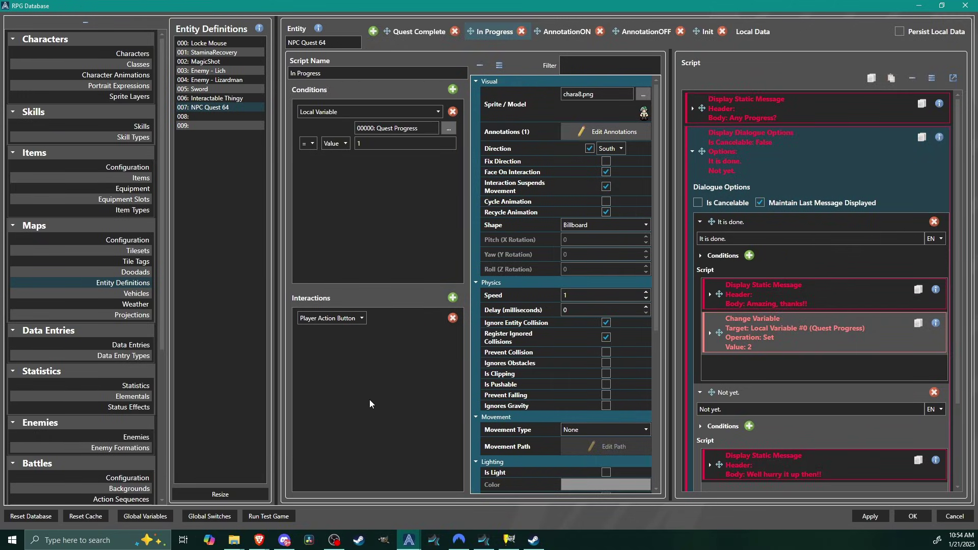
pyautogui.click(913, 516)
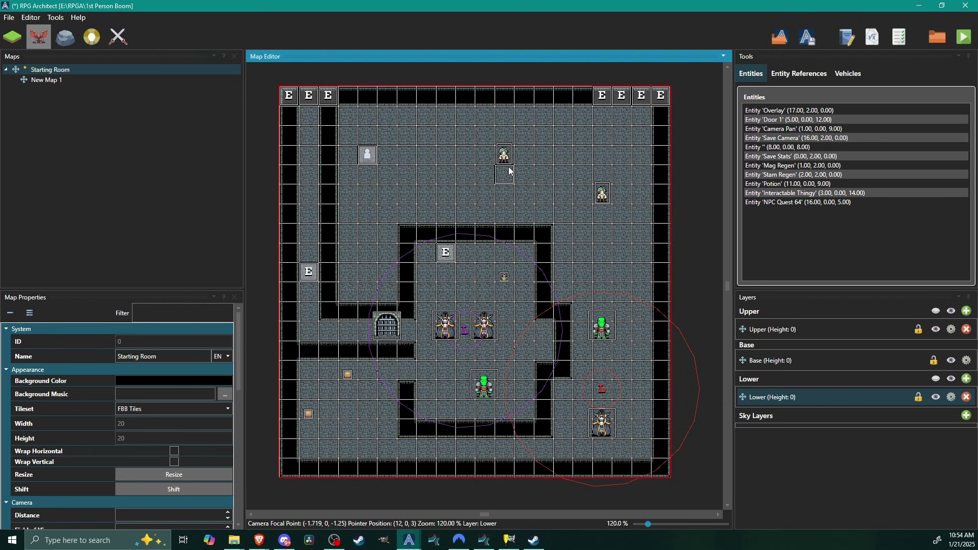
# Step: Reopen the database, review NPC Quest 64's In Progress, AnnotationON and AnnotationOFF scripts, and apply and close it
pyautogui.click(56, 17)
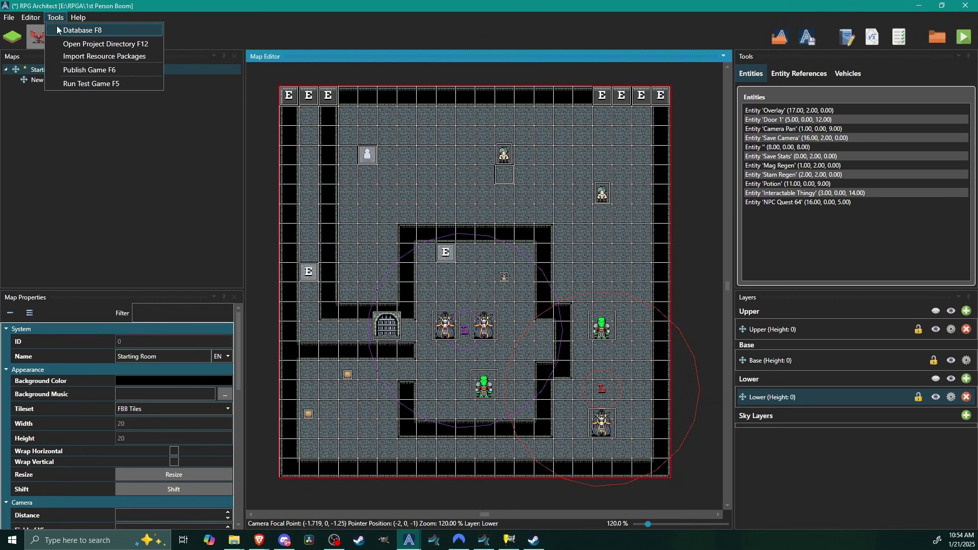
pyautogui.click(56, 26)
pyautogui.click(817, 79)
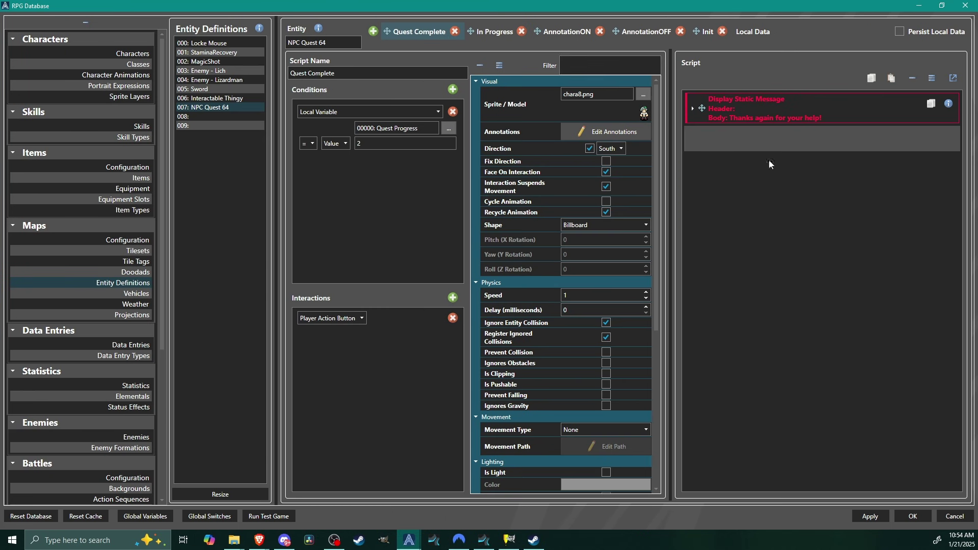
pyautogui.click(487, 36)
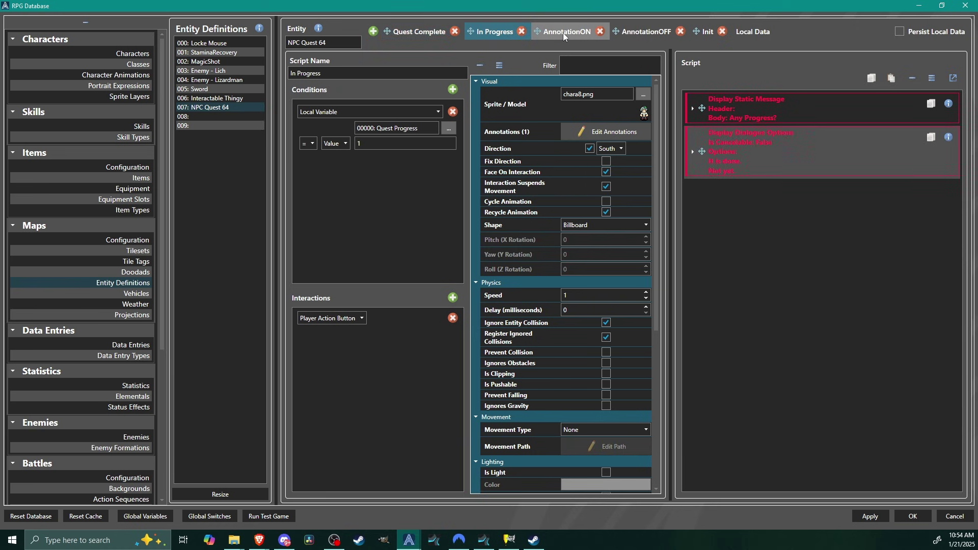
pyautogui.click(563, 33)
pyautogui.click(646, 32)
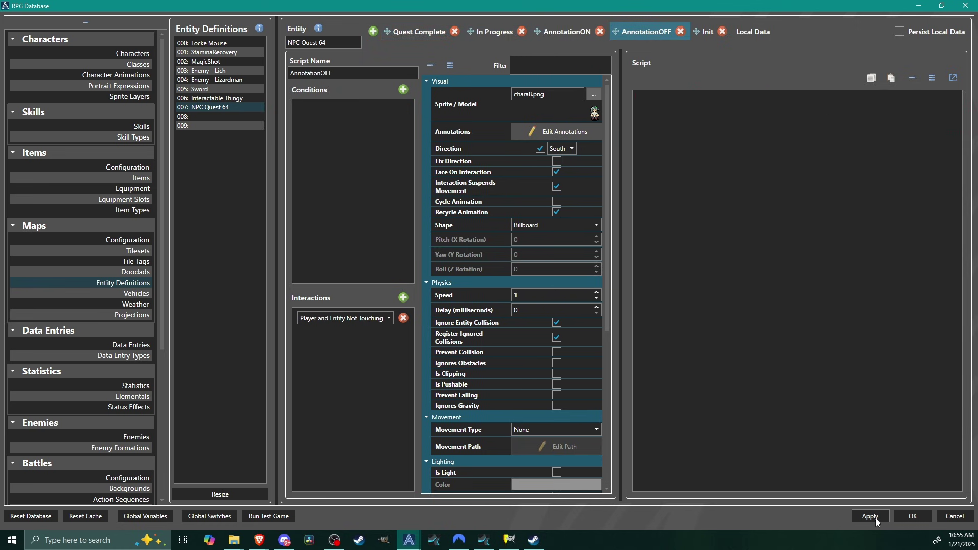
pyautogui.click(875, 517)
pyautogui.click(909, 516)
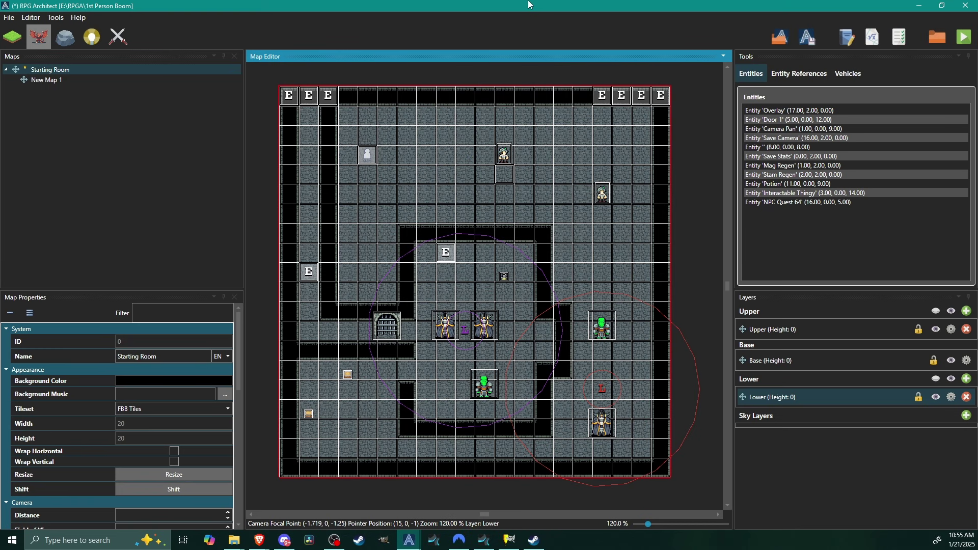
# Step: Run the test game and move towards and away from the nearer NPC to check its exclamation mark annotation
pyautogui.click(965, 36)
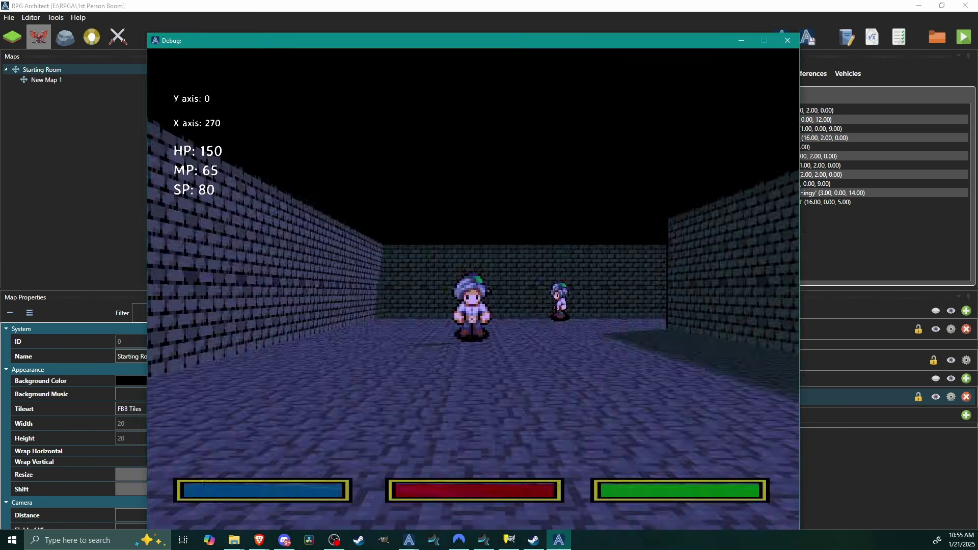
pyautogui.press('w')
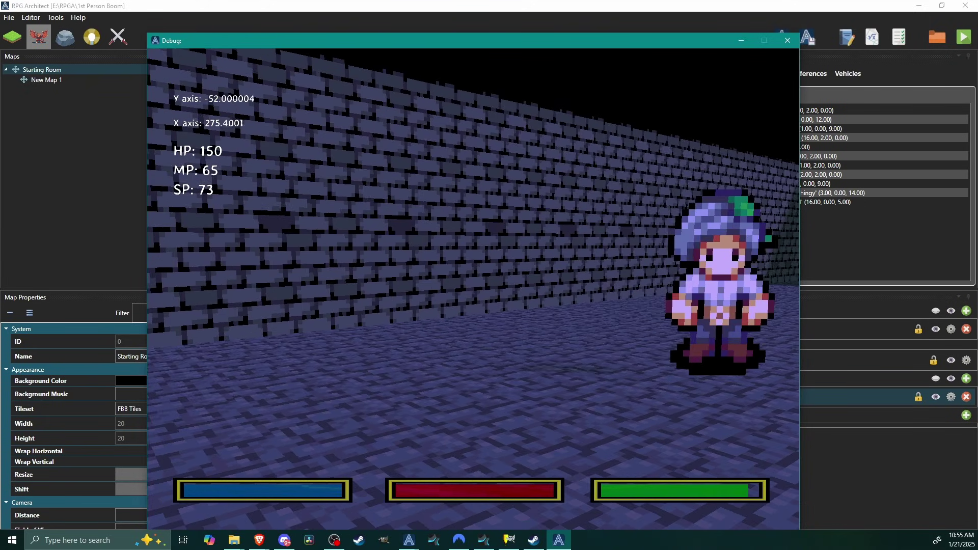
pyautogui.press('w')
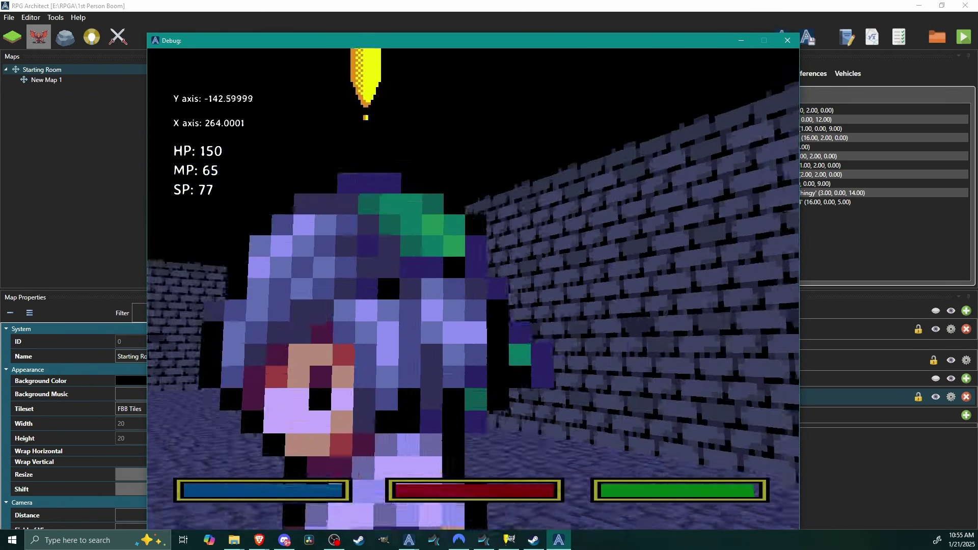
pyautogui.press('s')
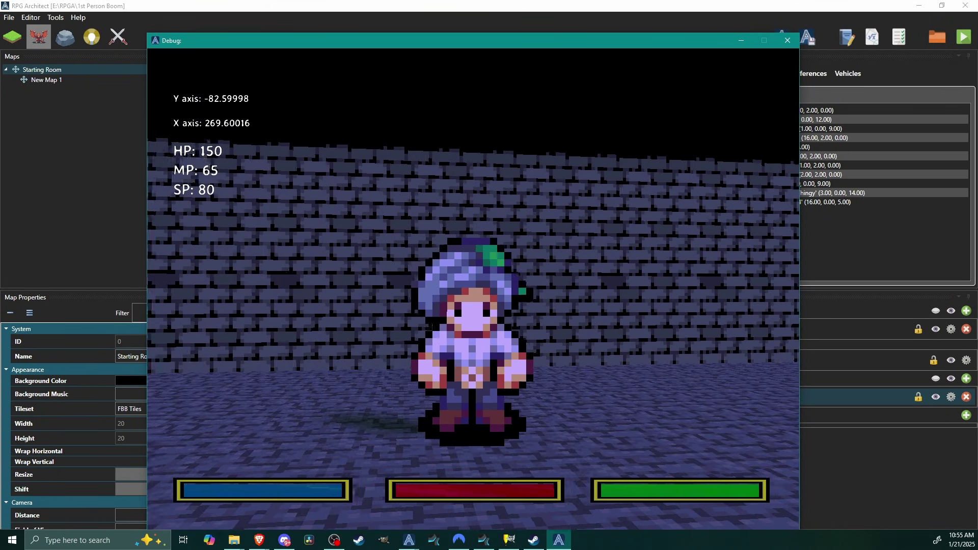
pyautogui.press('w')
pyautogui.press('a')
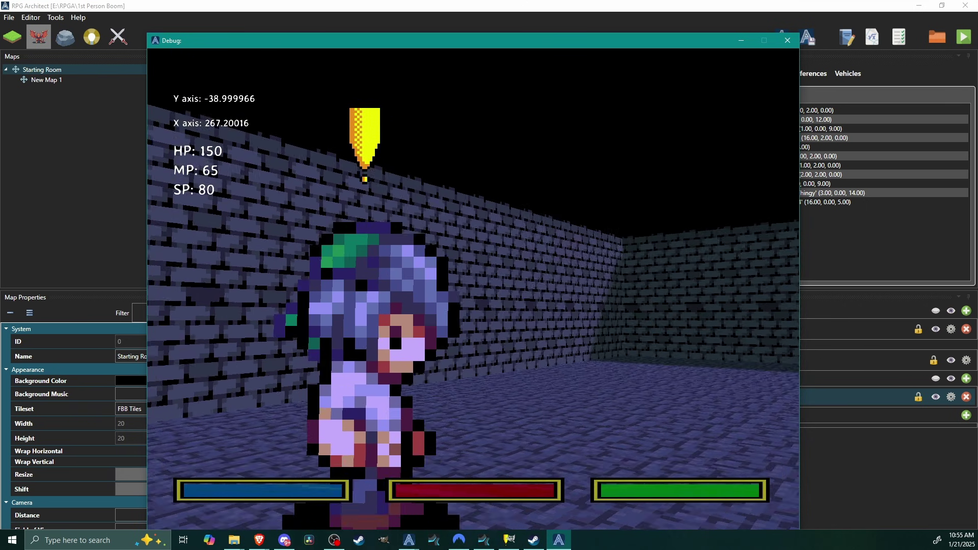
pyautogui.press('s')
pyautogui.press('d')
pyautogui.press('s')
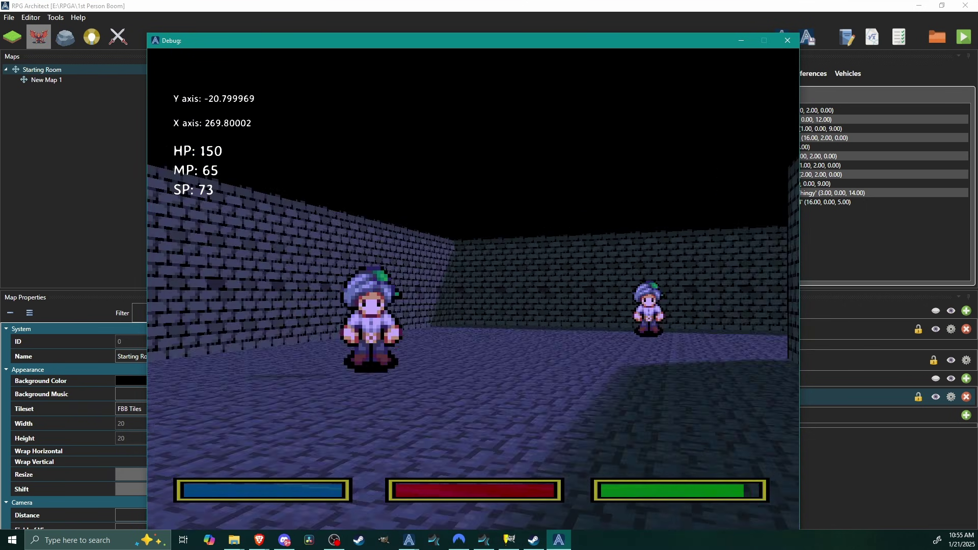
pyautogui.press('a')
pyautogui.press('s')
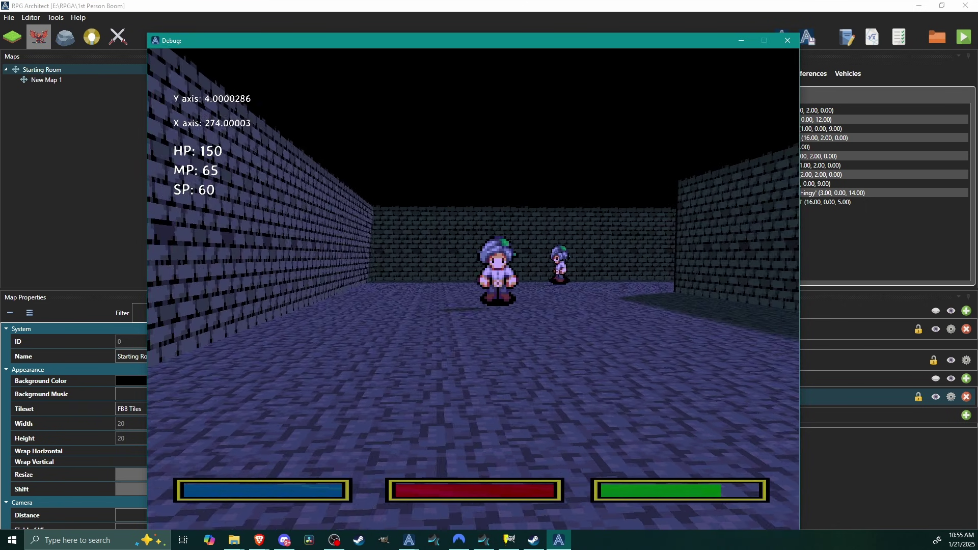
# Step: Walk around the nearer NPC again to recheck its annotation at different distances and end the test game
pyautogui.press('w')
pyautogui.press('d')
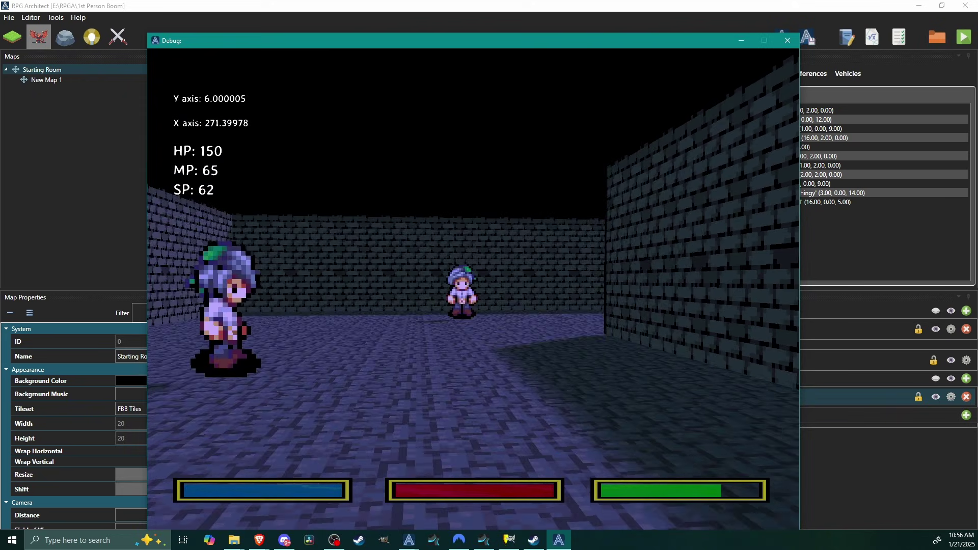
pyautogui.press('w')
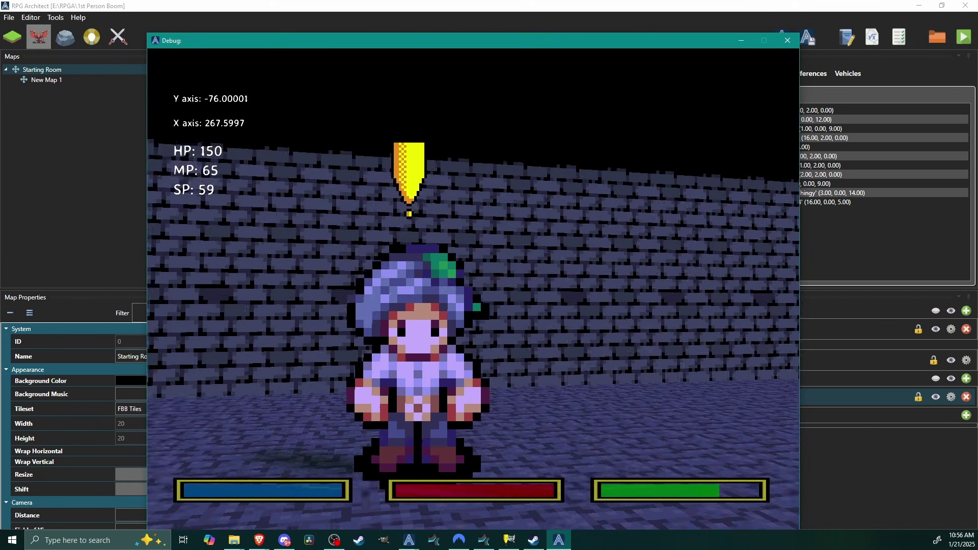
pyautogui.press('s')
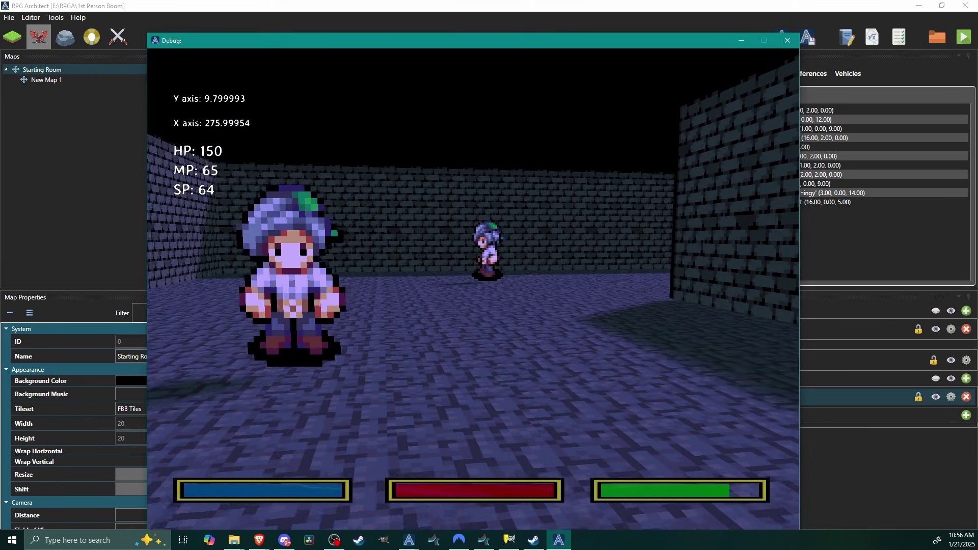
pyautogui.press('a')
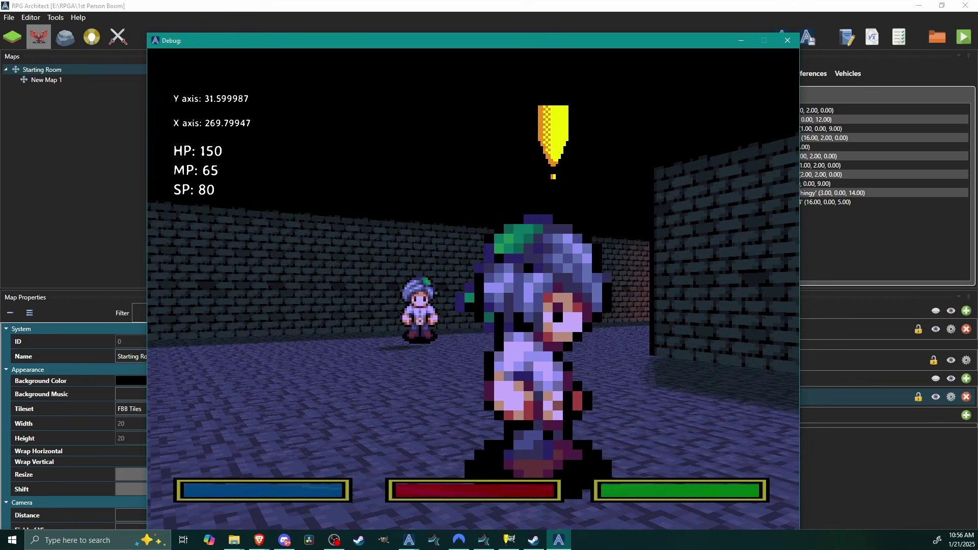
pyautogui.press('d')
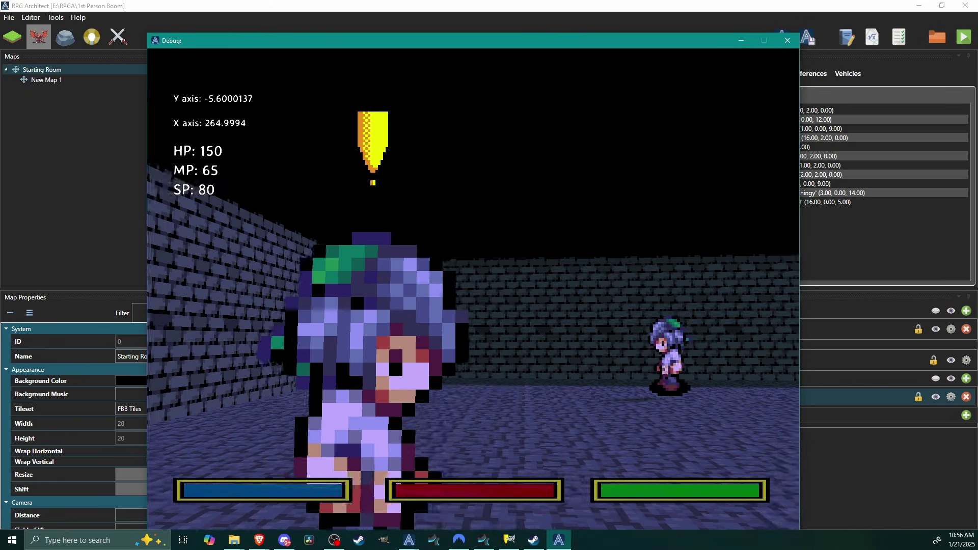
pyautogui.press('Escape')
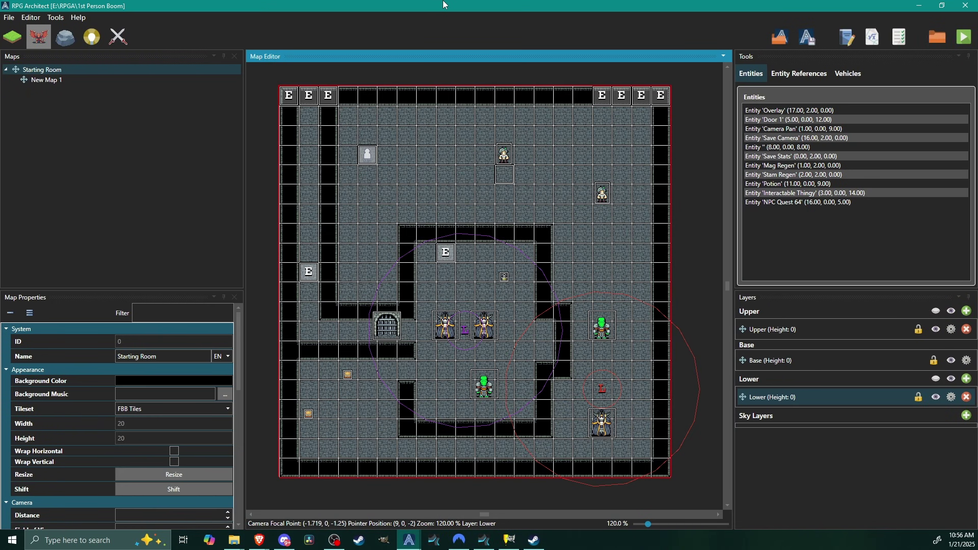
# Step: Create a new entity at position (6, 0, 4) on the Starting Room map and add four more blank scripts to it
pyautogui.doubleClick(400, 173)
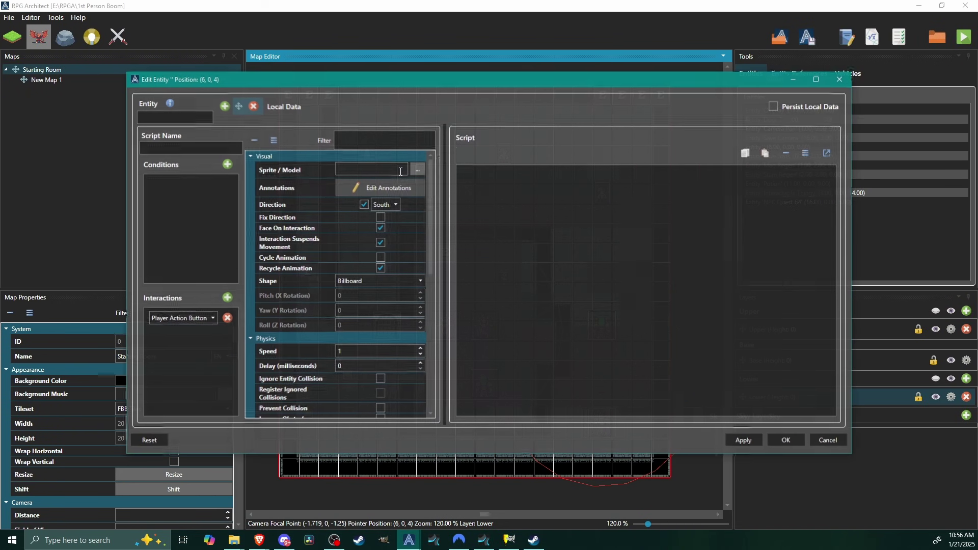
pyautogui.click(815, 80)
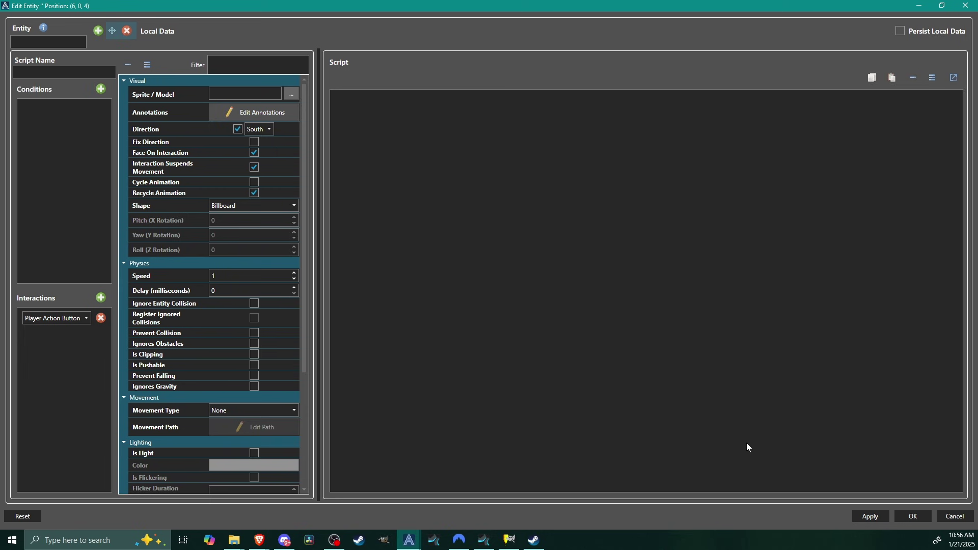
pyautogui.click(100, 32)
pyautogui.click(100, 31)
pyautogui.click(100, 32)
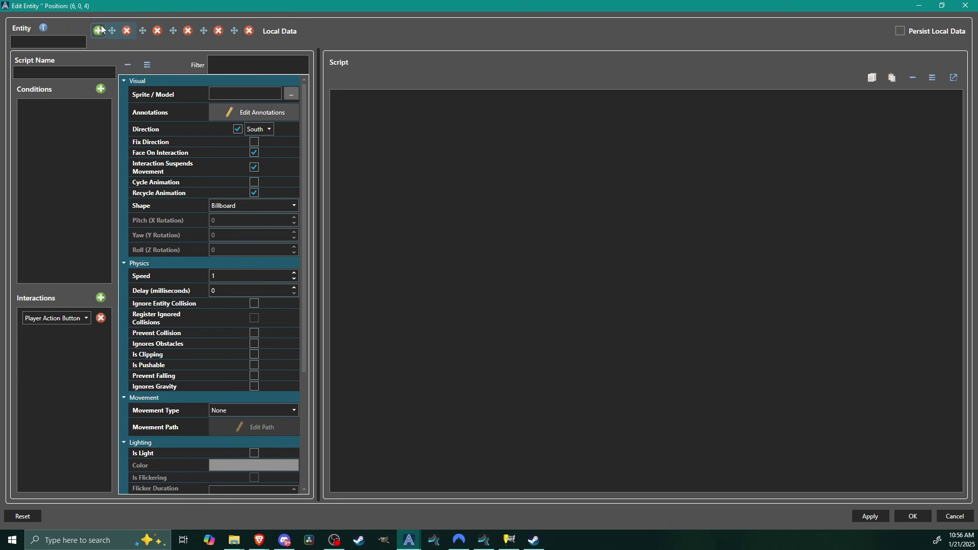
pyautogui.click(99, 32)
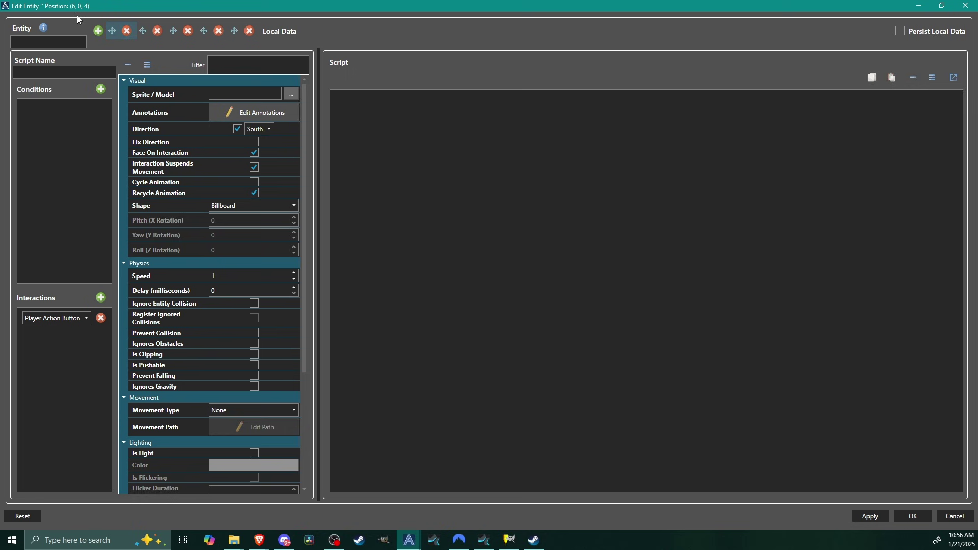